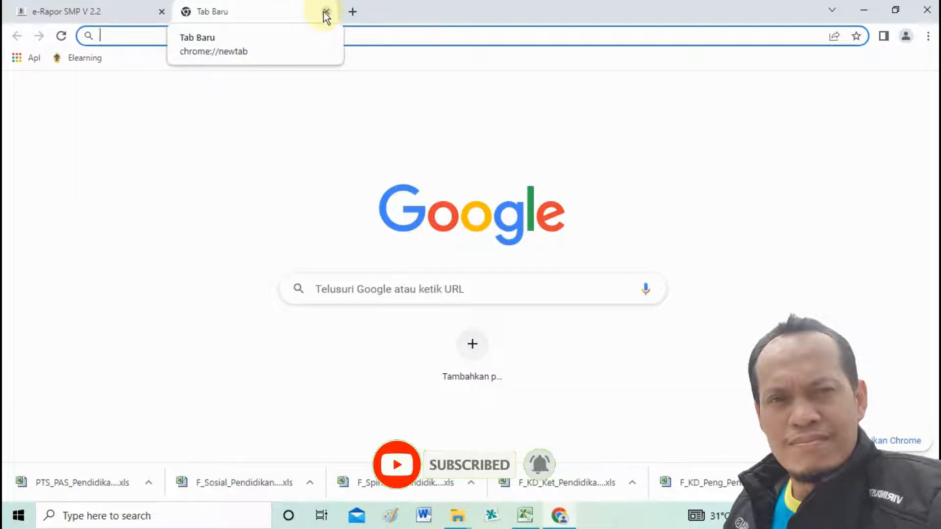
Step: Log in to e-Rapor SMP as Guru with the K-2013 Paket curriculum, and close the empty browser tab
{"action": "left_click", "coordinate": [130, 17]}
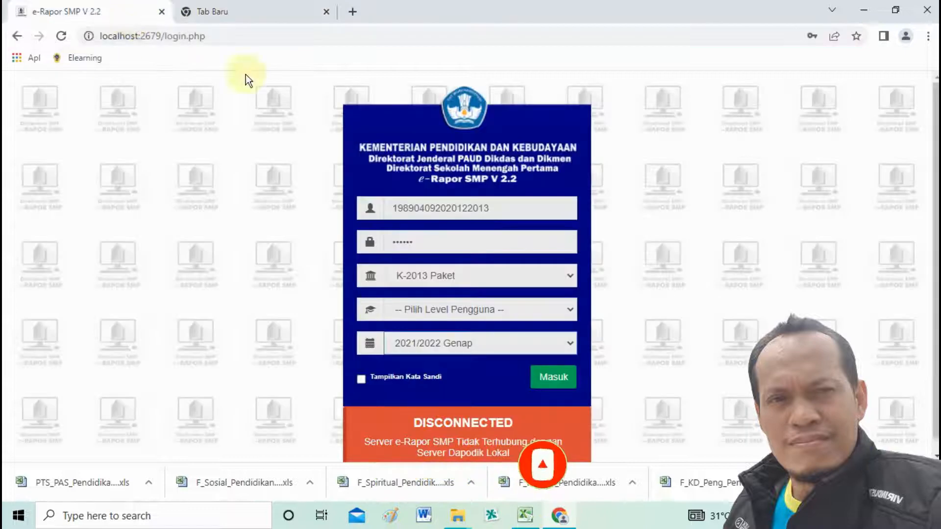
{"action": "left_click", "coordinate": [520, 208]}
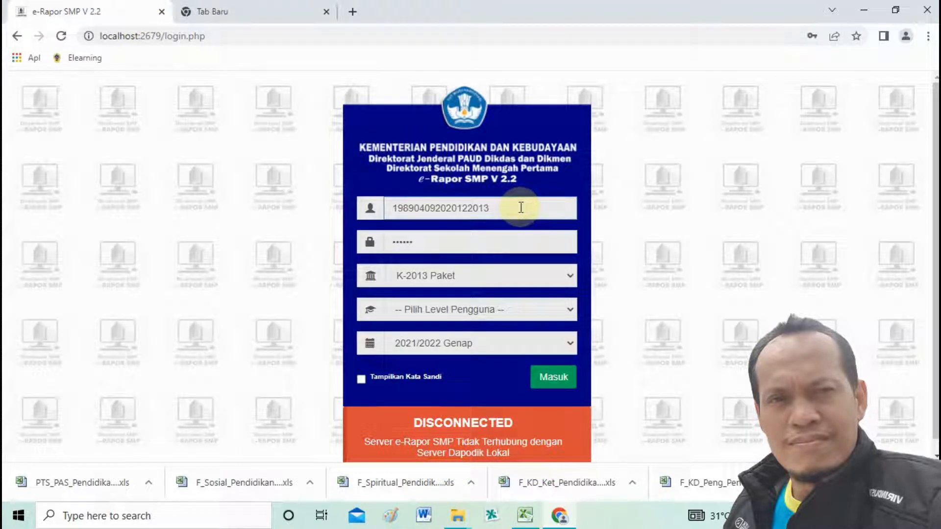
{"action": "left_click", "coordinate": [516, 237]}
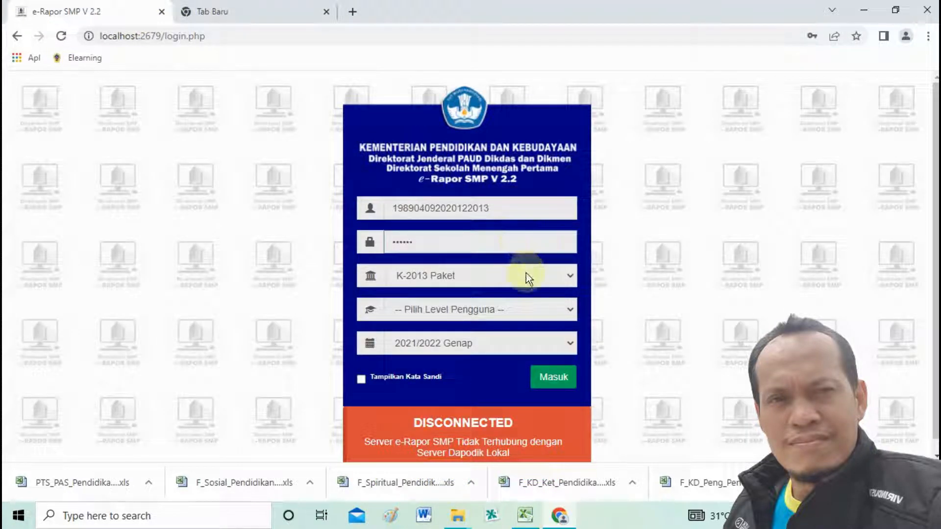
{"action": "left_click", "coordinate": [484, 273]}
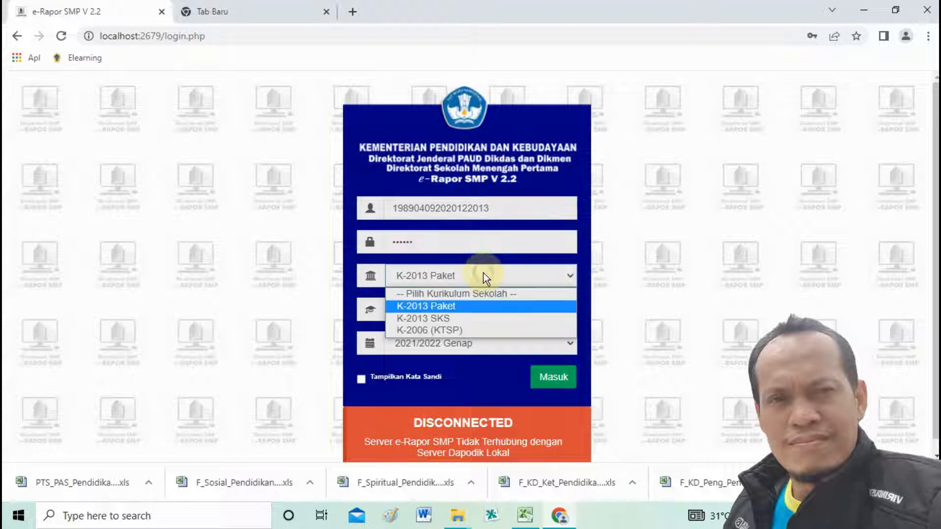
{"action": "left_click", "coordinate": [479, 305]}
{"action": "left_click", "coordinate": [479, 307]}
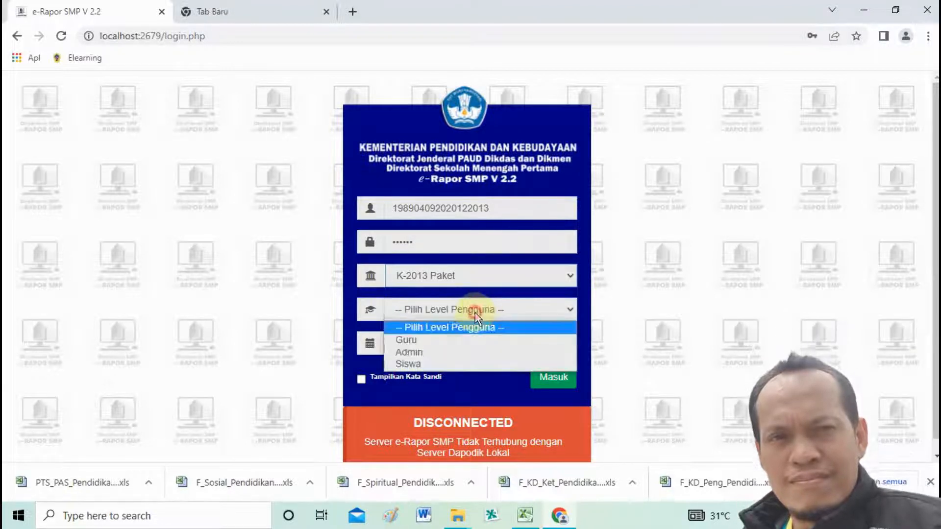
{"action": "left_click", "coordinate": [472, 339]}
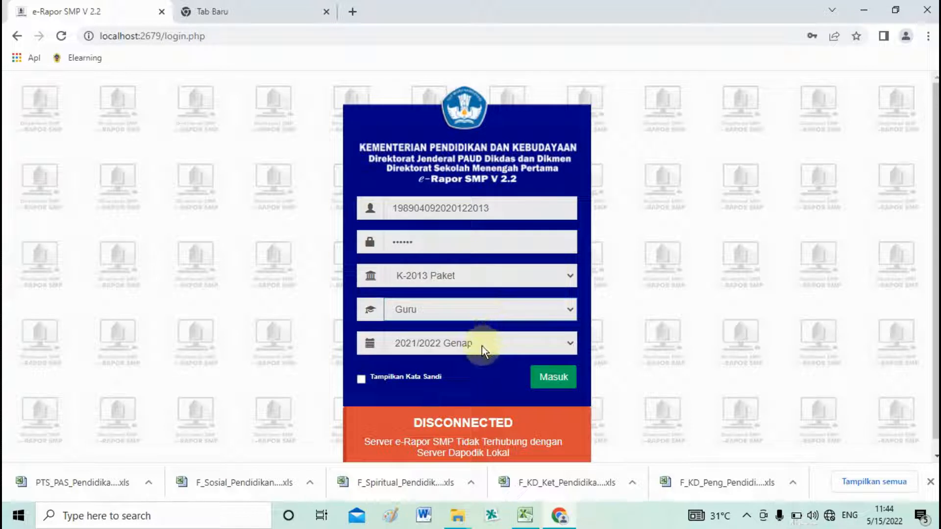
{"action": "left_click", "coordinate": [549, 375]}
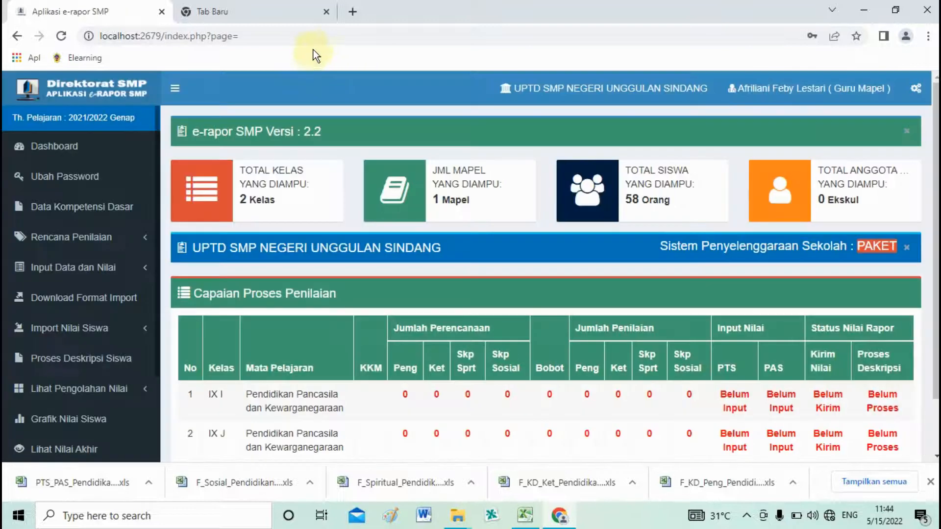
{"action": "left_click", "coordinate": [326, 11]}
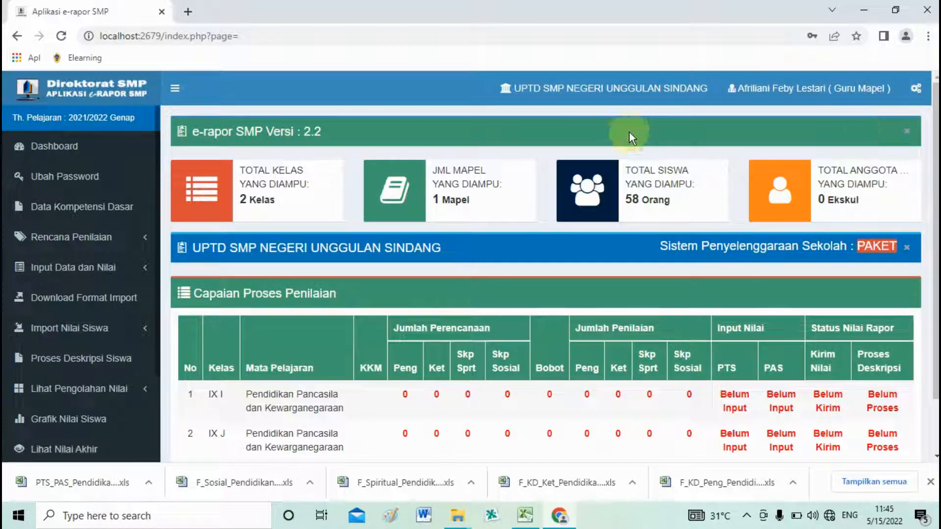
{"action": "left_click", "coordinate": [222, 136]}
{"action": "left_click_drag", "start_coordinate": [229, 133], "coordinate": [253, 133]}
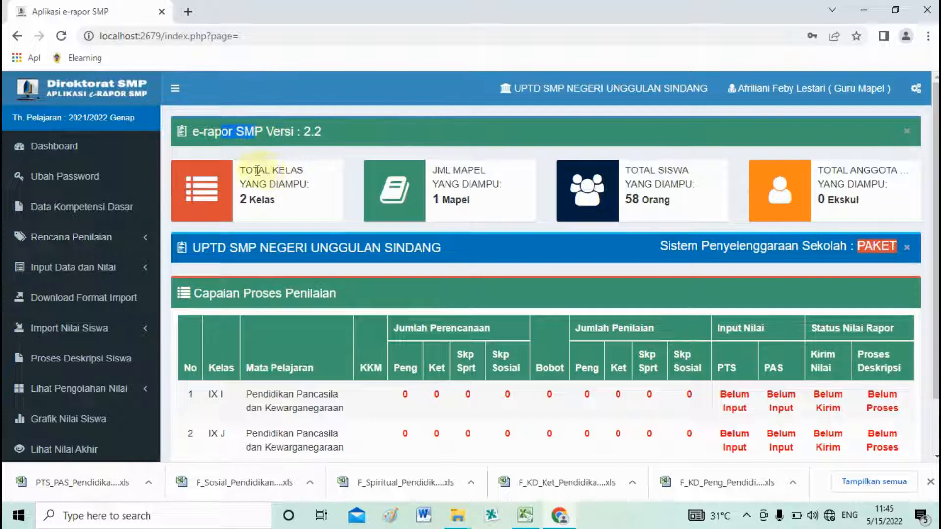
{"action": "left_click_drag", "start_coordinate": [275, 183], "coordinate": [279, 184]}
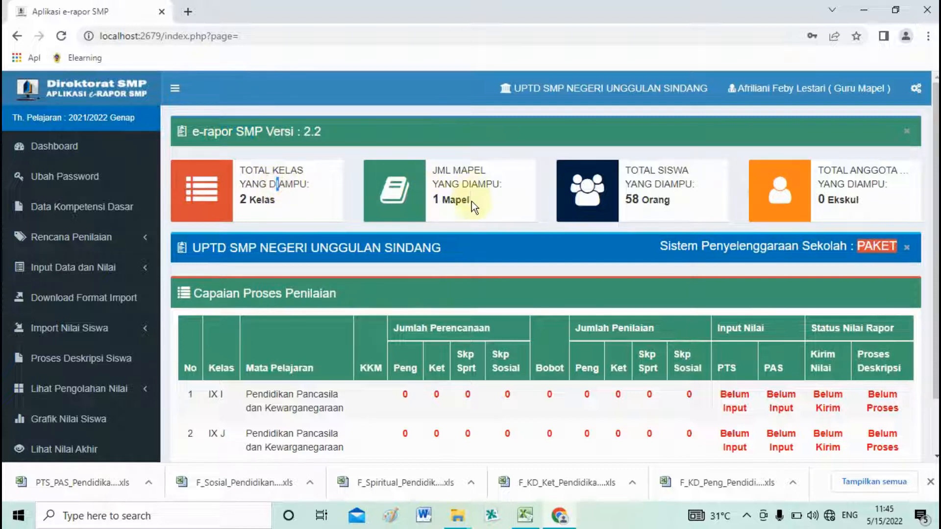
{"action": "scroll", "coordinate": [546, 300], "scroll_direction": "down", "scroll_amount": 2}
{"action": "scroll", "coordinate": [546, 300], "scroll_direction": "up", "scroll_amount": 2}
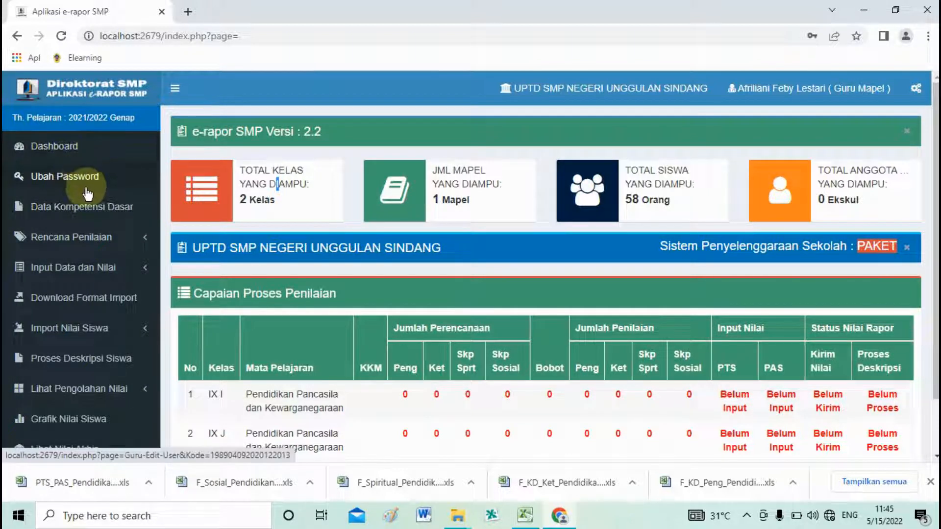
Step: Start a knowledge assessment plan for class IX I, subject Pendidikan Pancasila dan Kewarganegaraan, with 1 assessment
{"action": "left_click", "coordinate": [78, 246]}
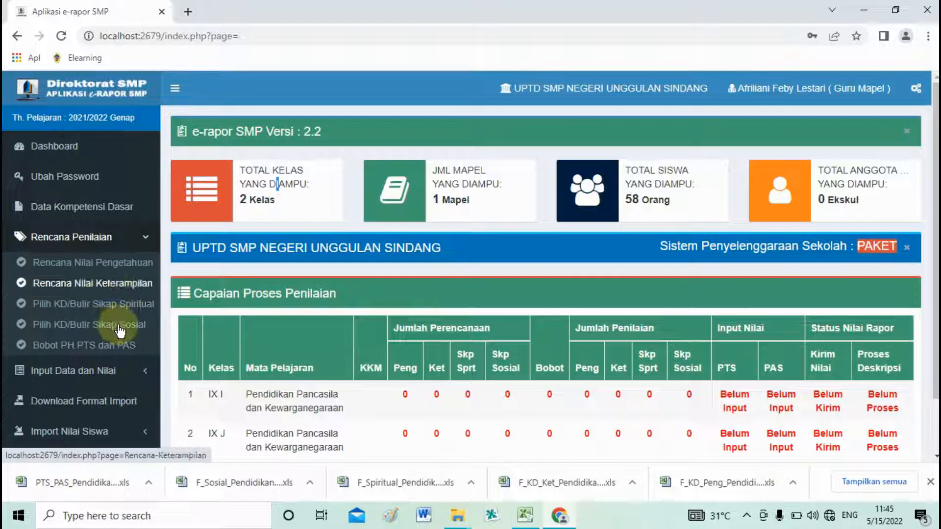
{"action": "left_click", "coordinate": [119, 267]}
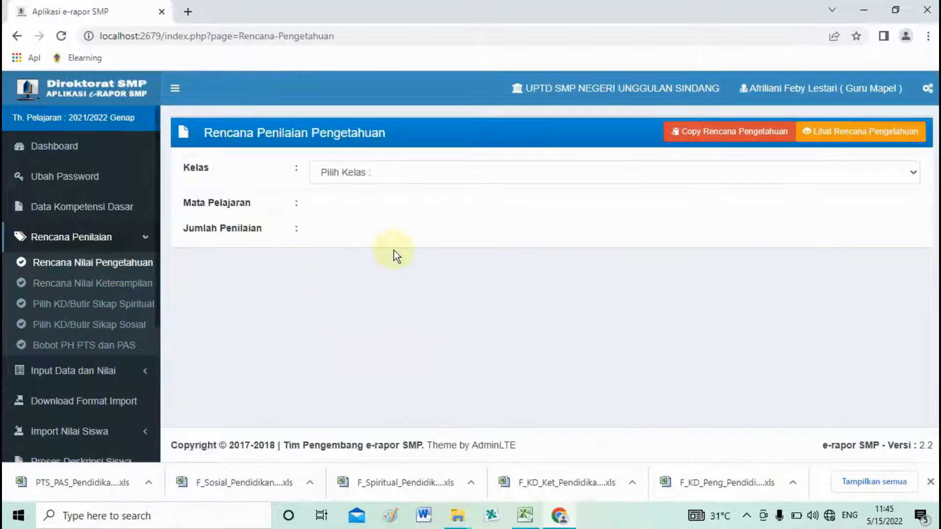
{"action": "left_click", "coordinate": [405, 169]}
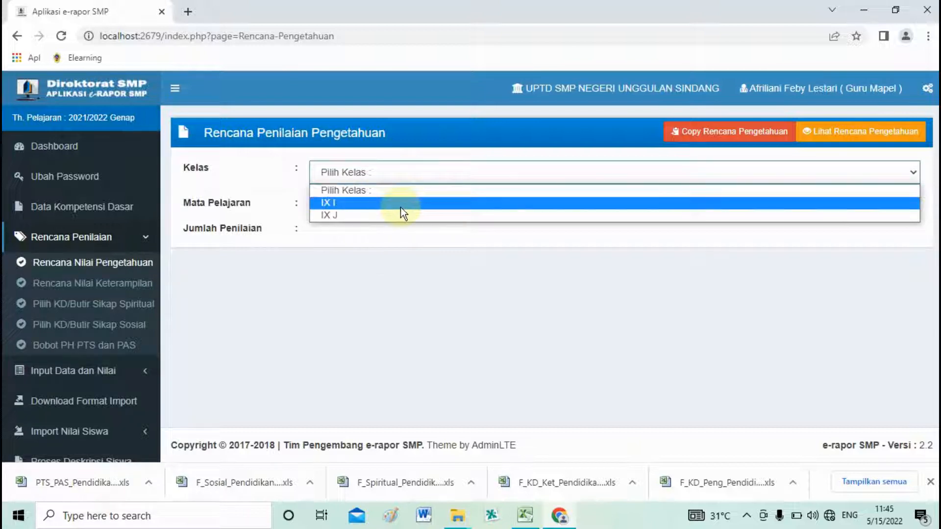
{"action": "left_click", "coordinate": [344, 202]}
{"action": "left_click", "coordinate": [351, 207]}
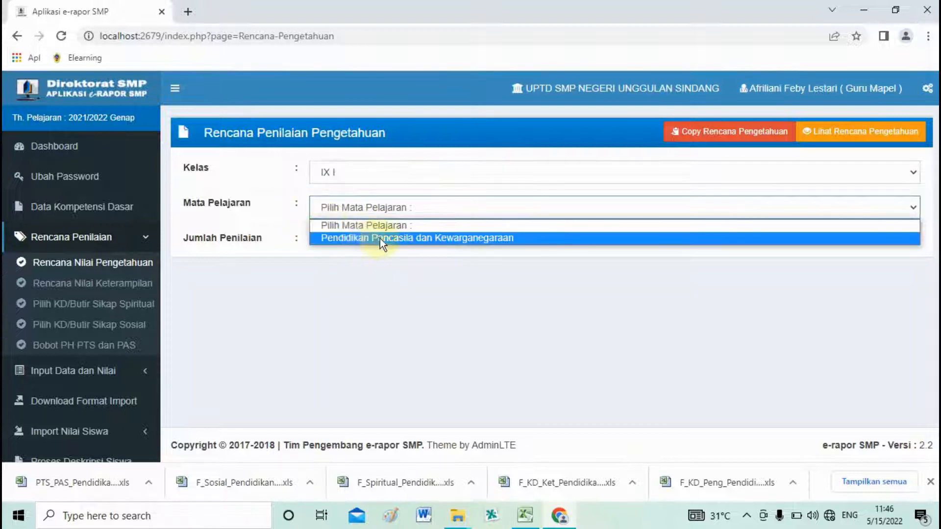
{"action": "left_click", "coordinate": [416, 239]}
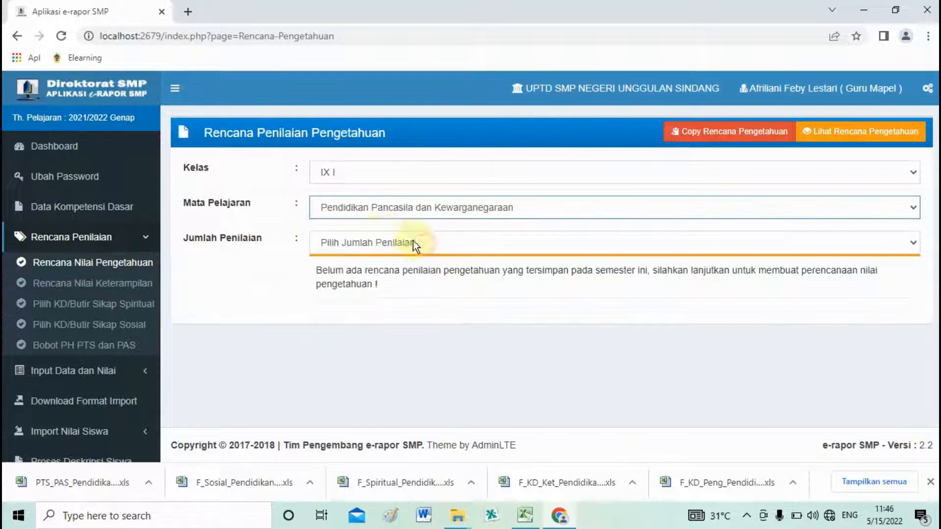
{"action": "left_click", "coordinate": [366, 245]}
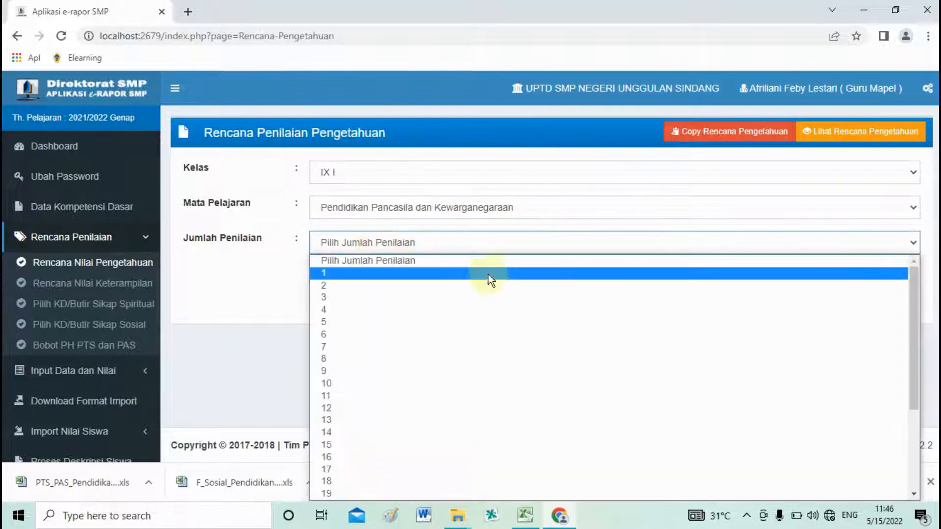
{"action": "mouse_move", "coordinate": [912, 304]}
{"action": "left_mouse_down"}
{"action": "mouse_move", "coordinate": [915, 390]}
{"action": "mouse_move", "coordinate": [915, 318]}
{"action": "left_mouse_up"}
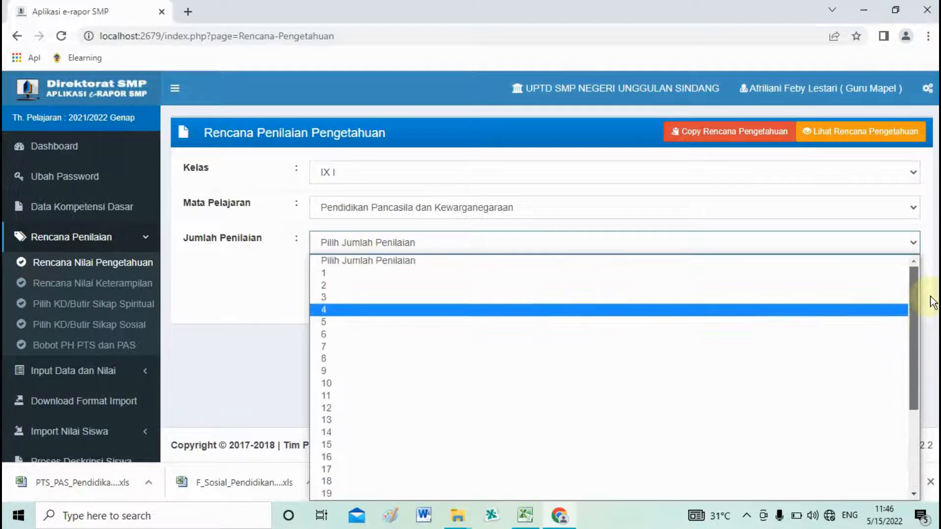
{"action": "left_click", "coordinate": [627, 273]}
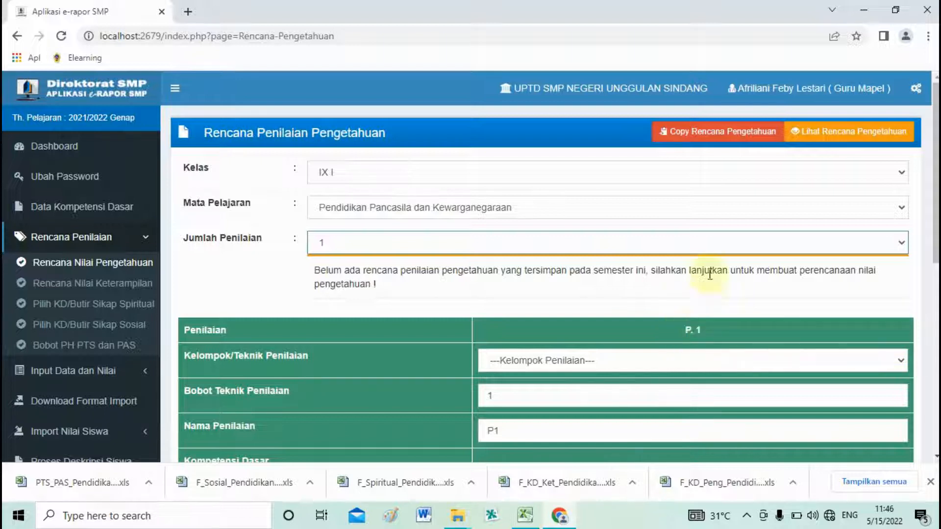
Step: Try 2 and 5 as the number of assessments and set it back to 1
{"action": "left_click", "coordinate": [698, 245]}
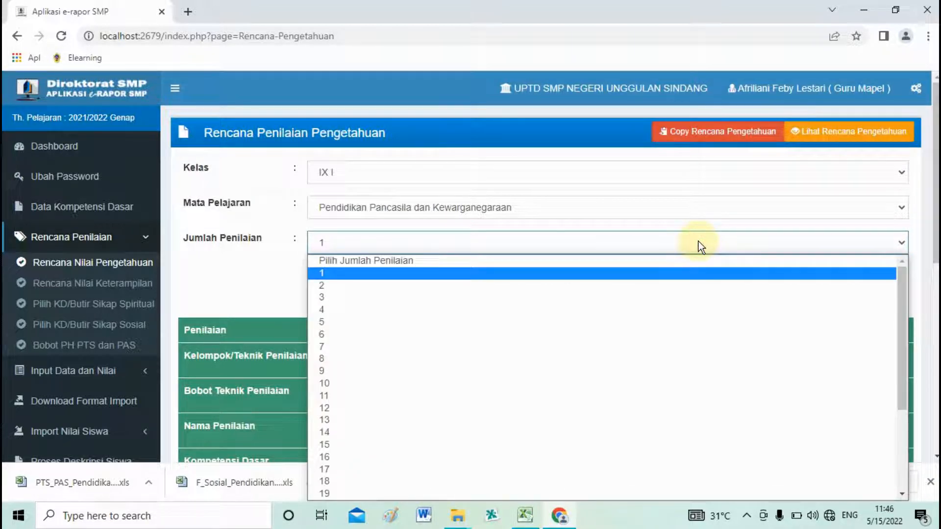
{"action": "left_click", "coordinate": [693, 286]}
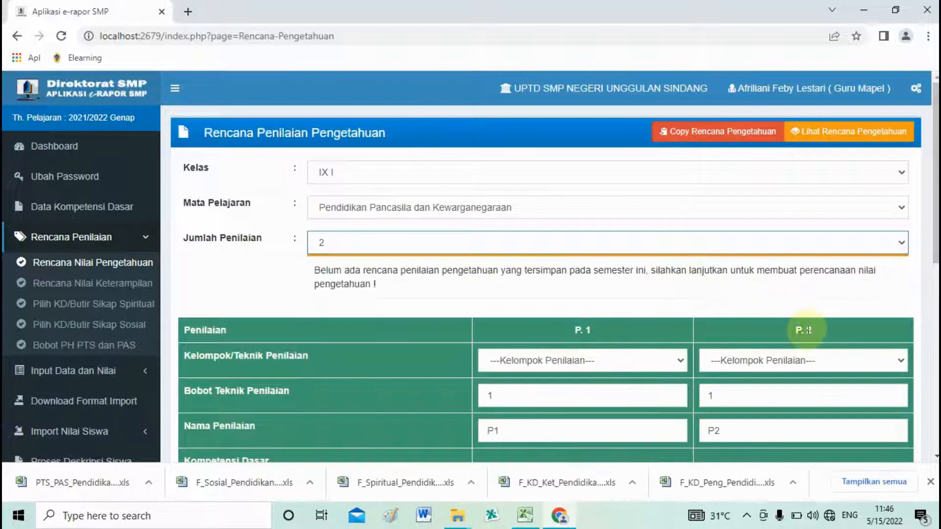
{"action": "left_click", "coordinate": [757, 248]}
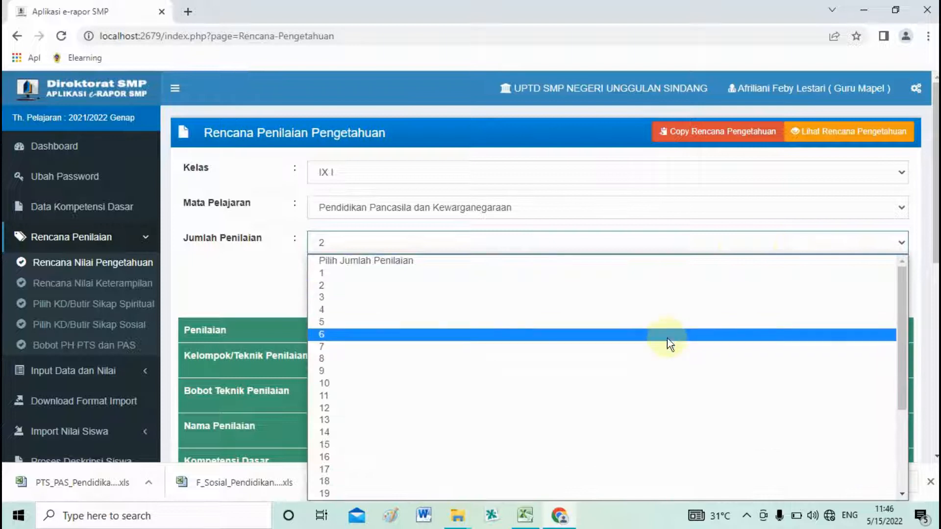
{"action": "left_click", "coordinate": [669, 323]}
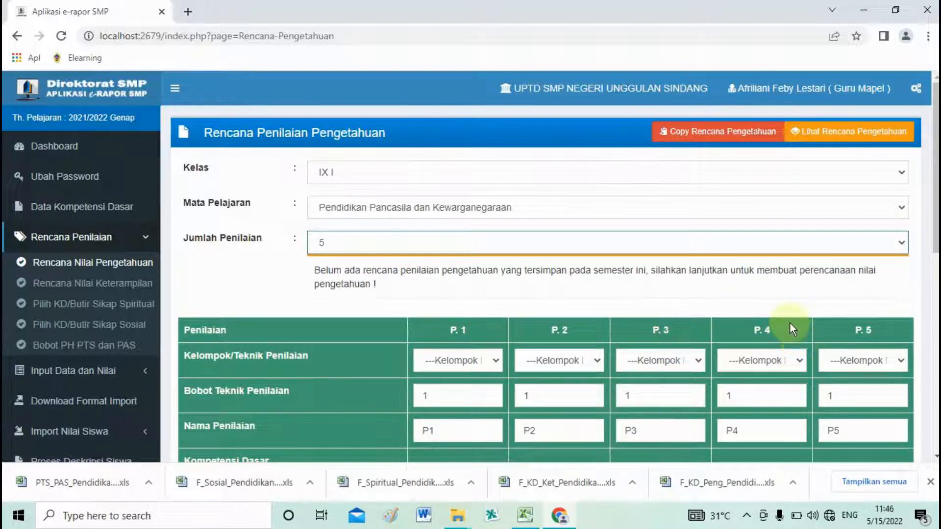
{"action": "left_click", "coordinate": [582, 242]}
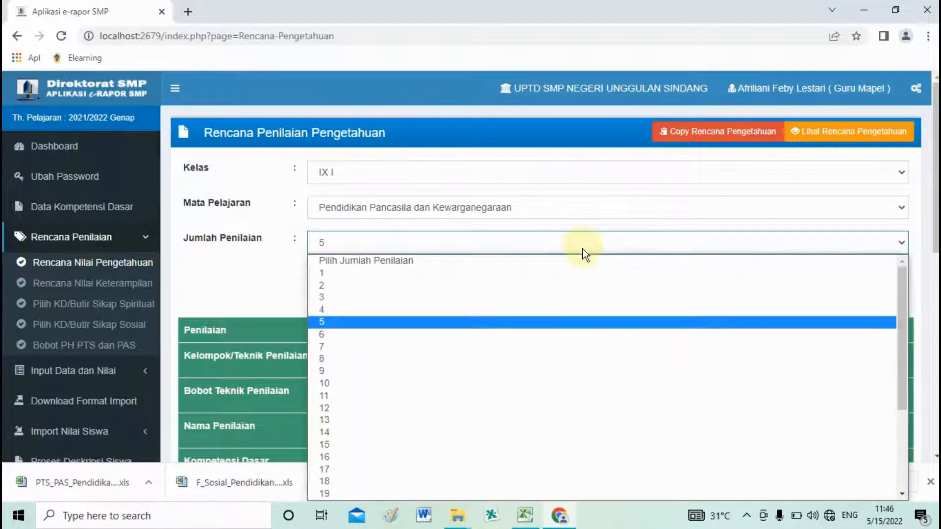
{"action": "left_click", "coordinate": [585, 273]}
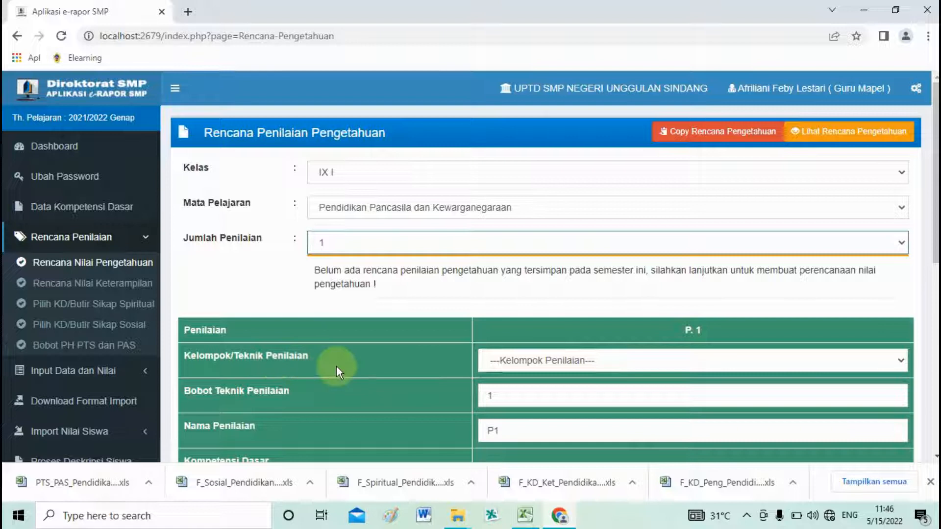
Step: Set the technique of assessment P. 1 to Tes Tulis and include all four basic competencies, from 3.4 to 3.6
{"action": "left_click", "coordinate": [534, 363]}
{"action": "left_click", "coordinate": [546, 388]}
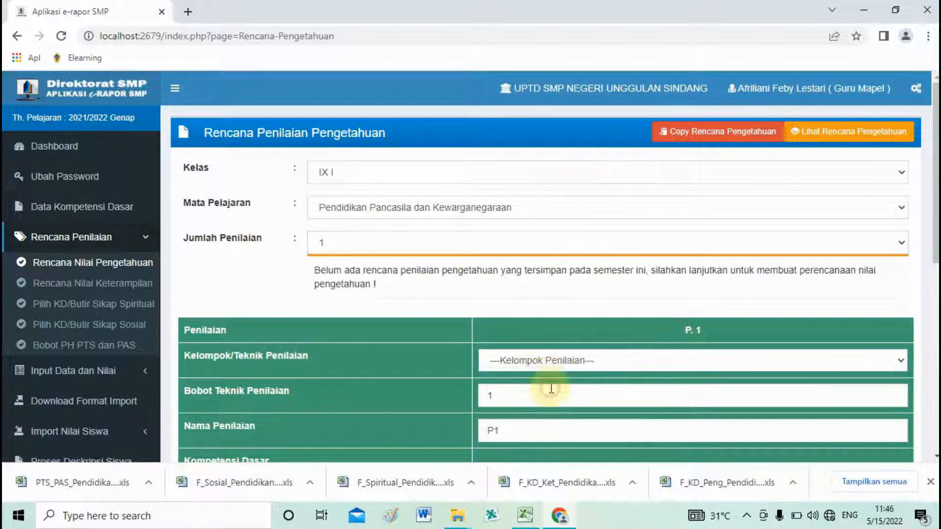
{"action": "scroll", "coordinate": [928, 267], "scroll_direction": "down", "scroll_amount": 2}
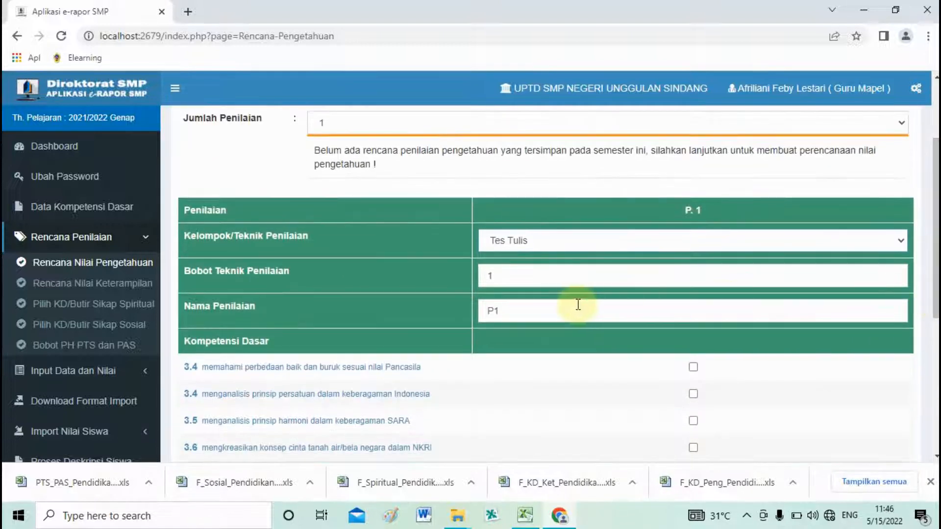
{"action": "left_click", "coordinate": [695, 369]}
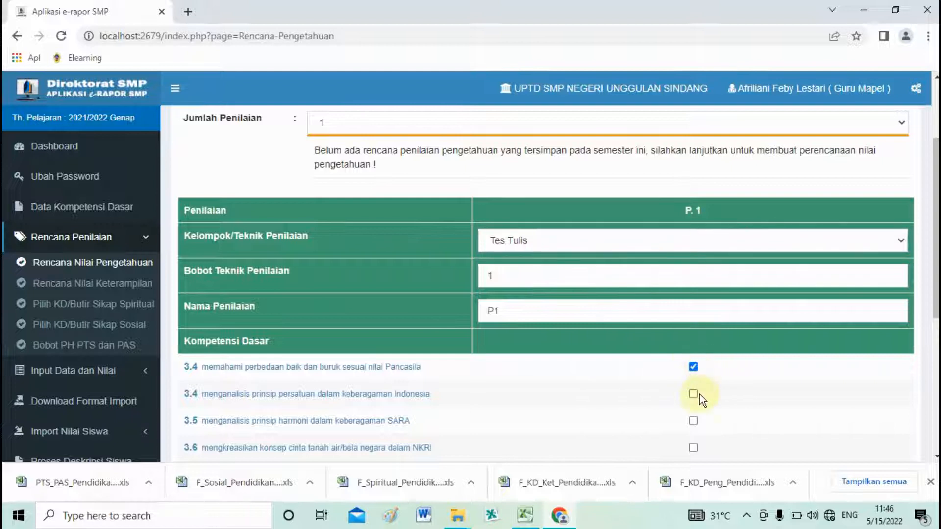
{"action": "left_click", "coordinate": [692, 420]}
{"action": "left_click", "coordinate": [693, 394]}
{"action": "left_click", "coordinate": [693, 448]}
Step: Save the knowledge assessment plan for class IX I and confirm the save
{"action": "left_click_drag", "start_coordinate": [931, 297], "coordinate": [929, 381]}
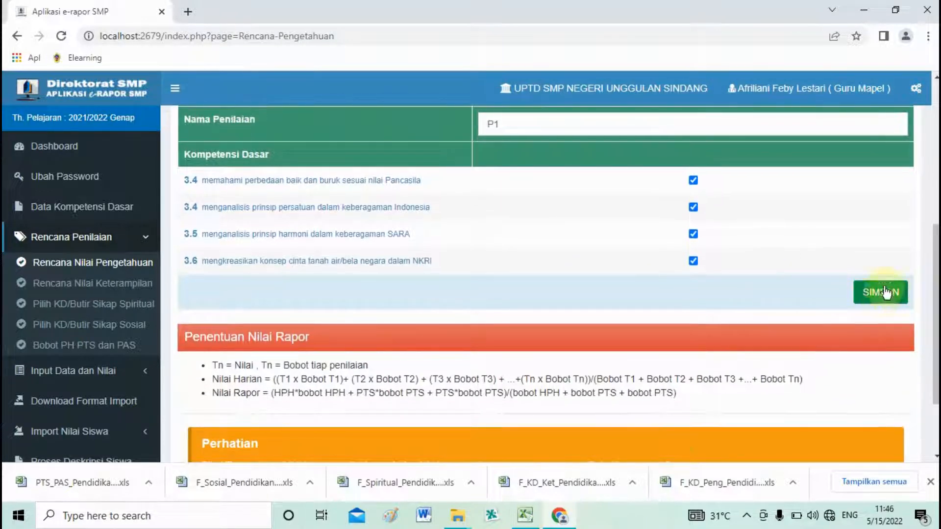
{"action": "left_click_drag", "start_coordinate": [931, 300], "coordinate": [931, 288]}
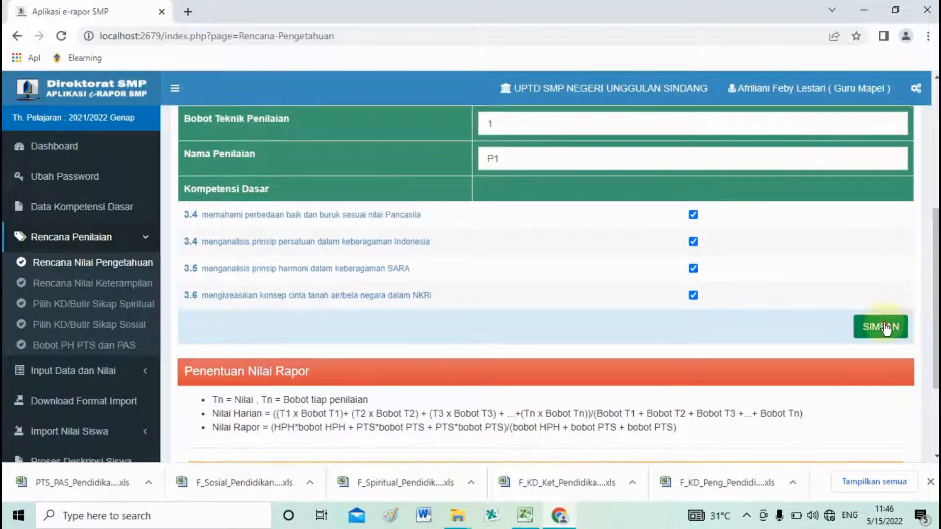
{"action": "left_click", "coordinate": [885, 322]}
{"action": "left_click", "coordinate": [542, 128]}
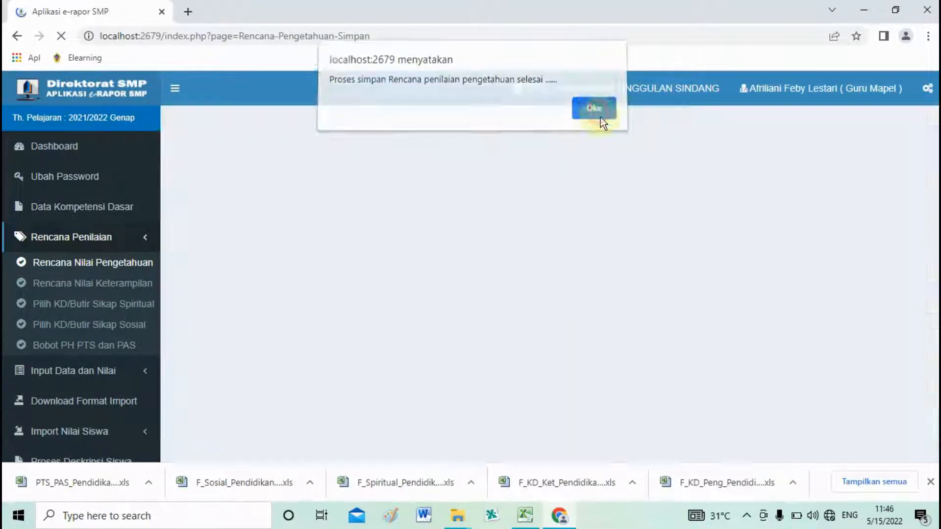
{"action": "left_click", "coordinate": [601, 120]}
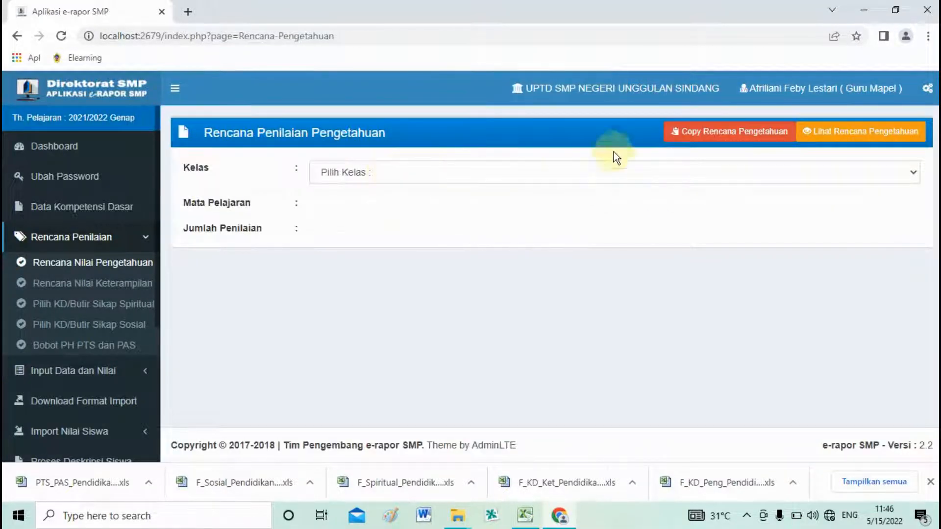
Step: Copy the Pendidikan Pancasila dan Kewarganegaraan knowledge assessment plan from class IX I to class IX J and confirm the copy
{"action": "left_click", "coordinate": [735, 133]}
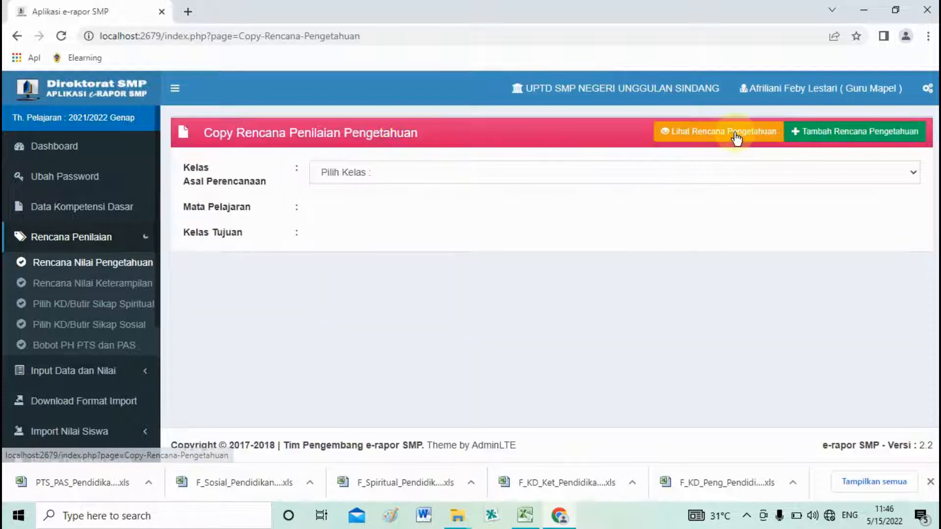
{"action": "left_click", "coordinate": [394, 174]}
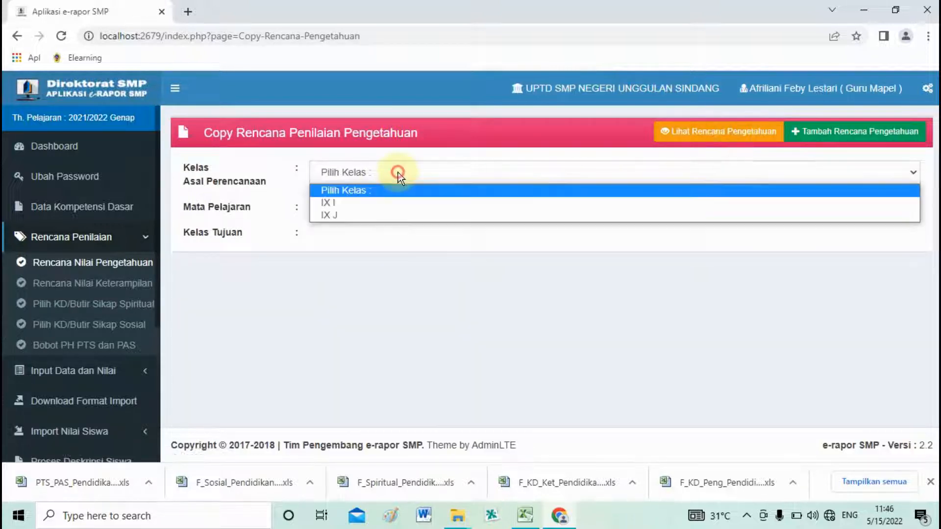
{"action": "left_click", "coordinate": [355, 205]}
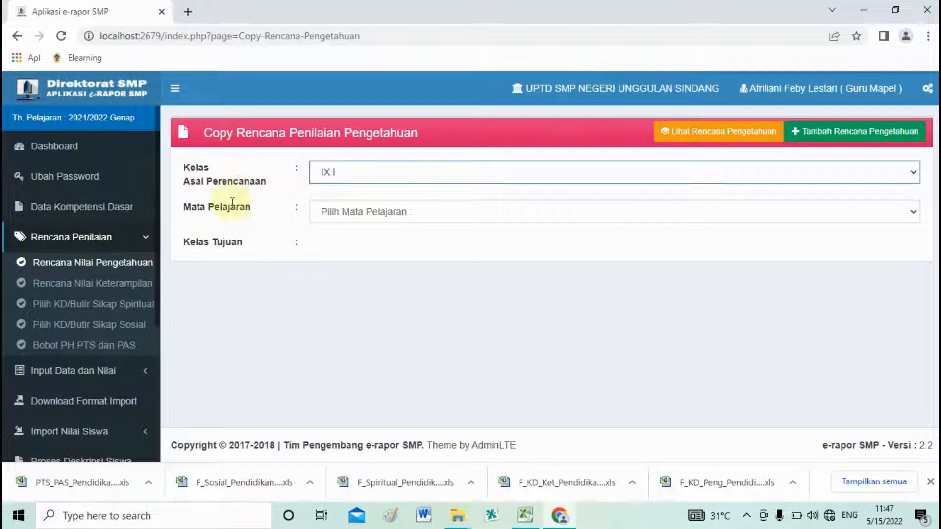
{"action": "left_click", "coordinate": [335, 216]}
{"action": "left_click", "coordinate": [344, 239]}
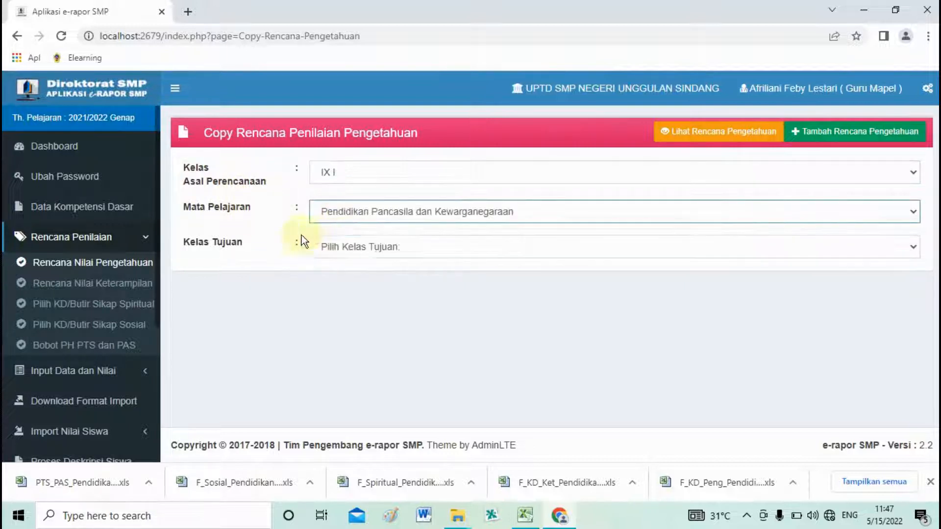
{"action": "left_click", "coordinate": [349, 250]}
{"action": "left_click", "coordinate": [361, 276]}
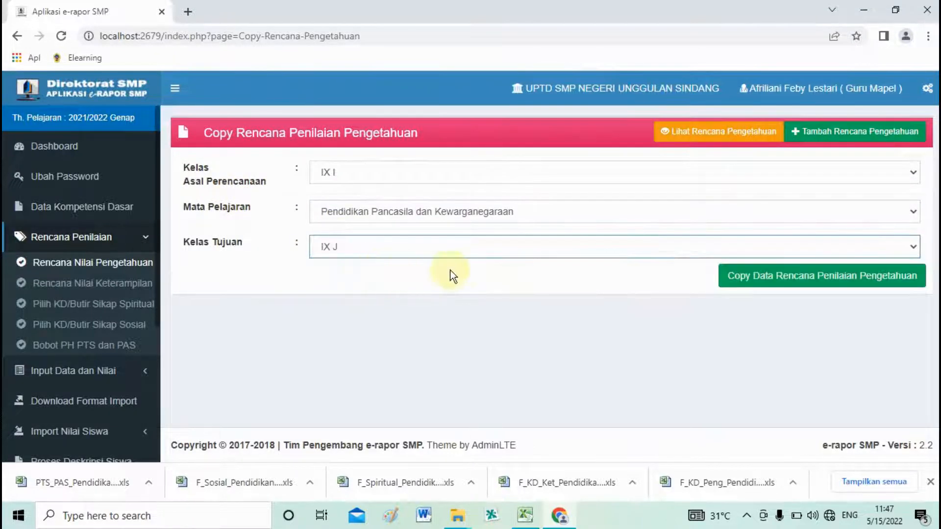
{"action": "left_click", "coordinate": [781, 275]}
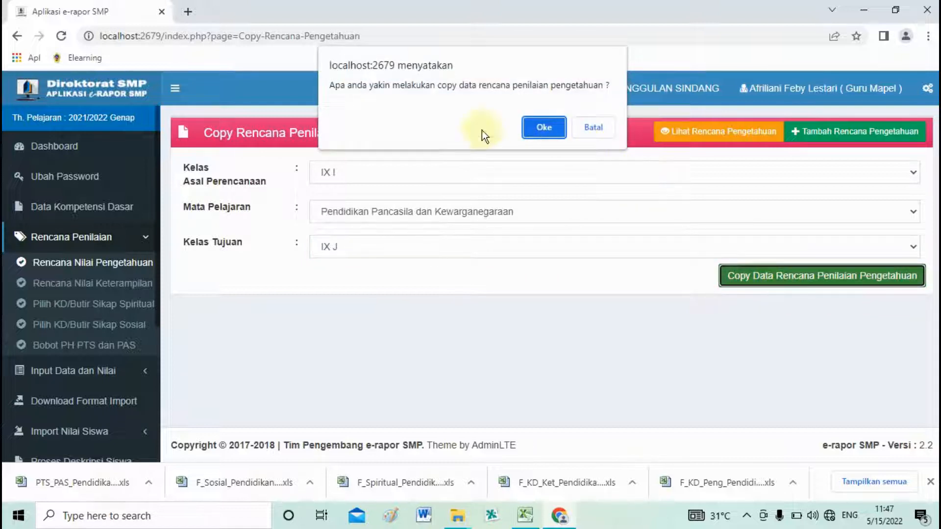
{"action": "left_click", "coordinate": [544, 129]}
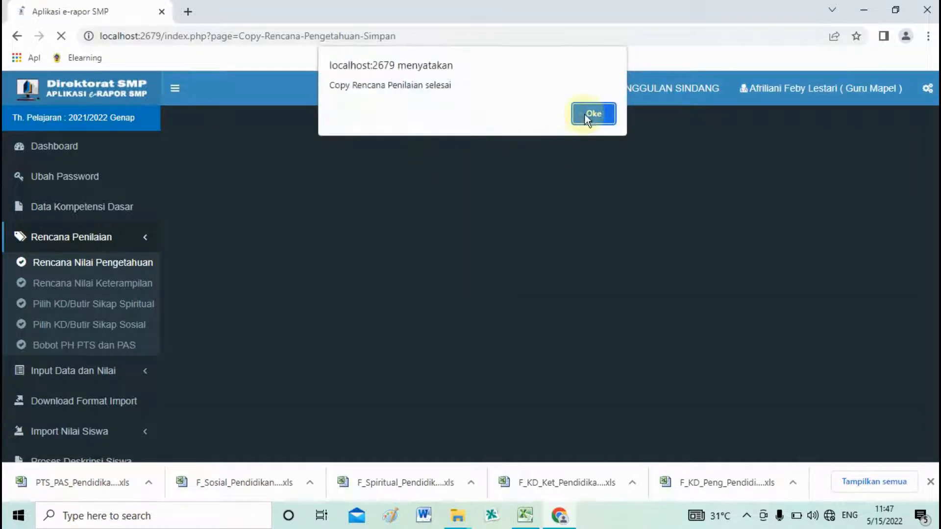
{"action": "left_click", "coordinate": [593, 114]}
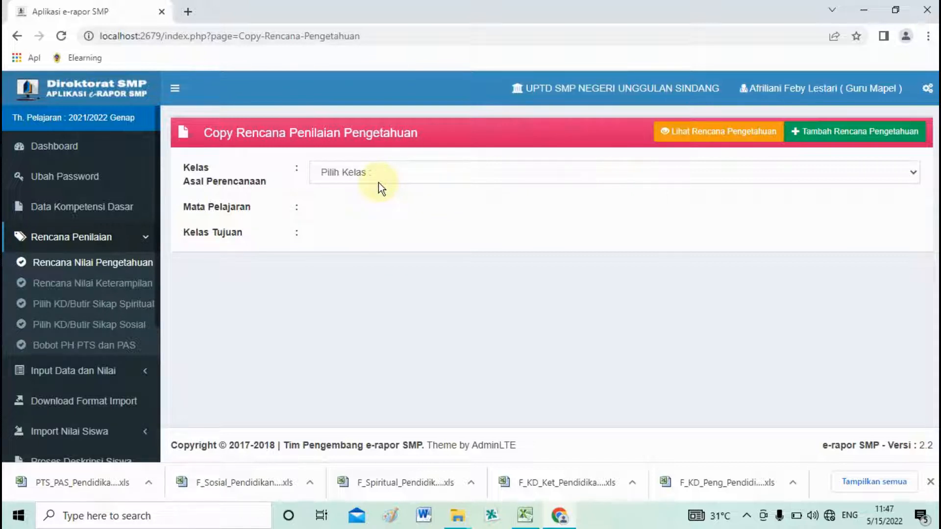
Step: Start a skills assessment plan for class IX I, subject Pendidikan Pancasila dan Kewarganegaraan, with 1 assessment
{"action": "left_click", "coordinate": [90, 286]}
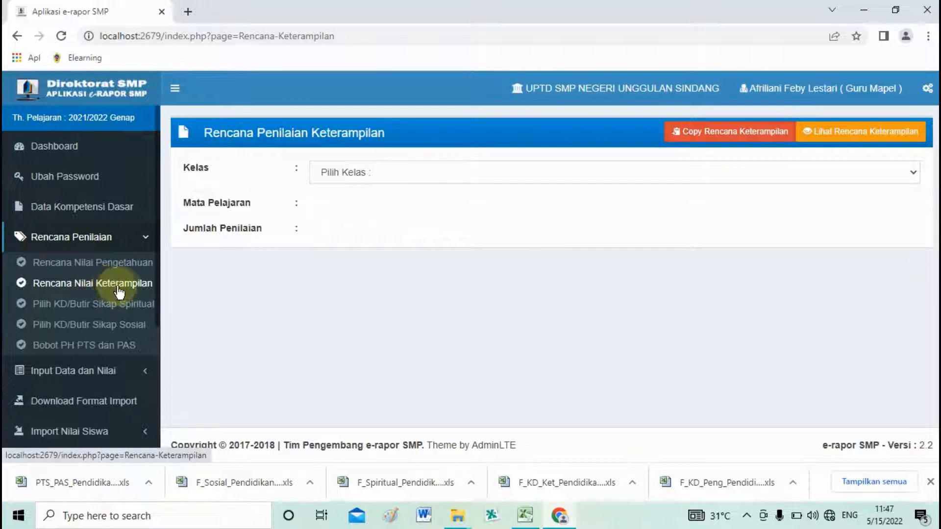
{"action": "left_click", "coordinate": [353, 176]}
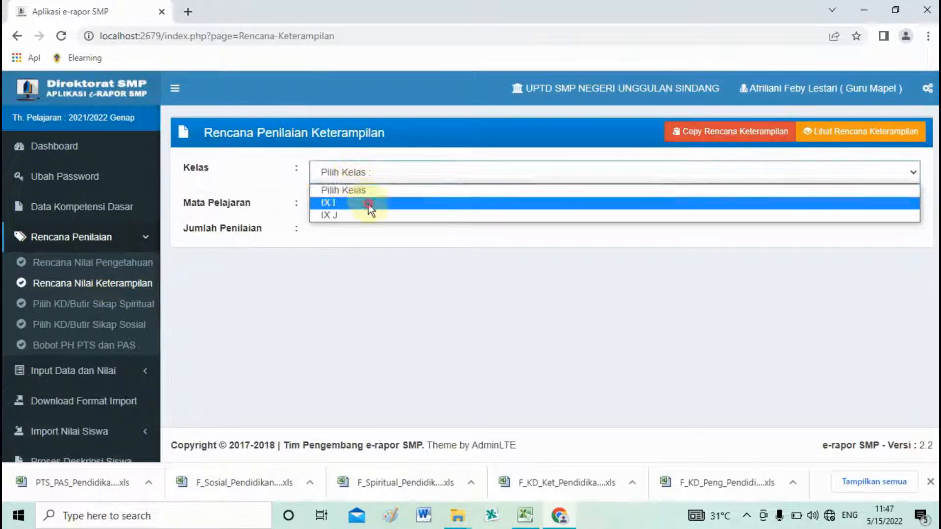
{"action": "left_click", "coordinate": [368, 203]}
{"action": "left_click", "coordinate": [411, 209]}
{"action": "left_click", "coordinate": [412, 238]}
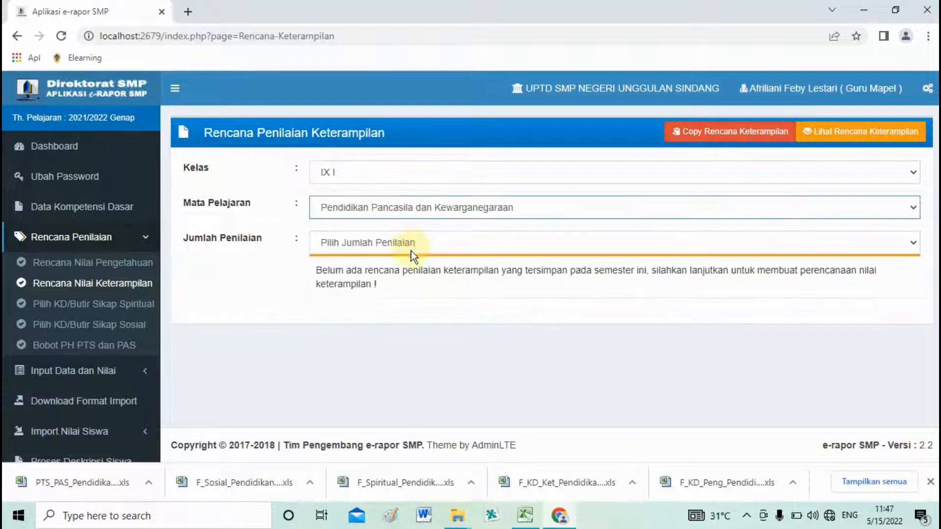
{"action": "left_click", "coordinate": [422, 245]}
{"action": "left_click", "coordinate": [423, 273]}
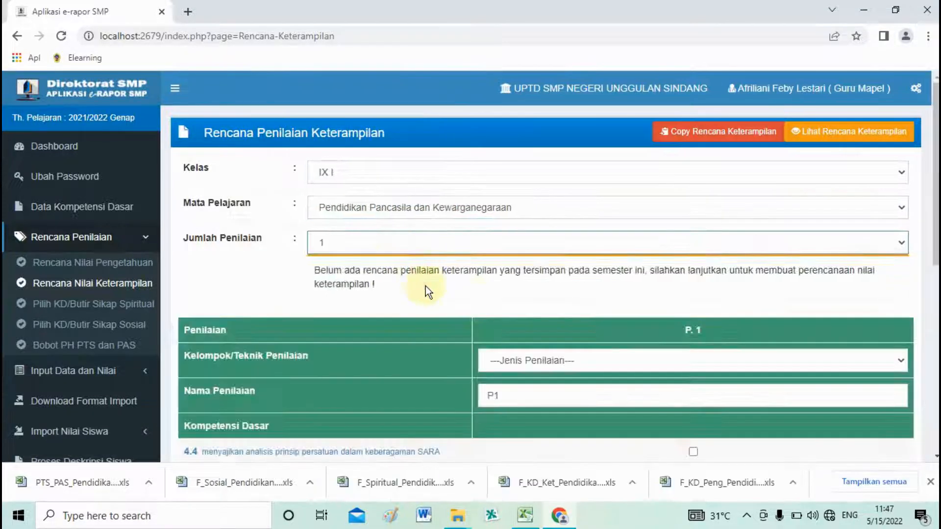
Step: Set the technique of skills assessment P. 1 to Praktik and include all five basic competencies, from 4.4 to 4.6
{"action": "left_click", "coordinate": [632, 361]}
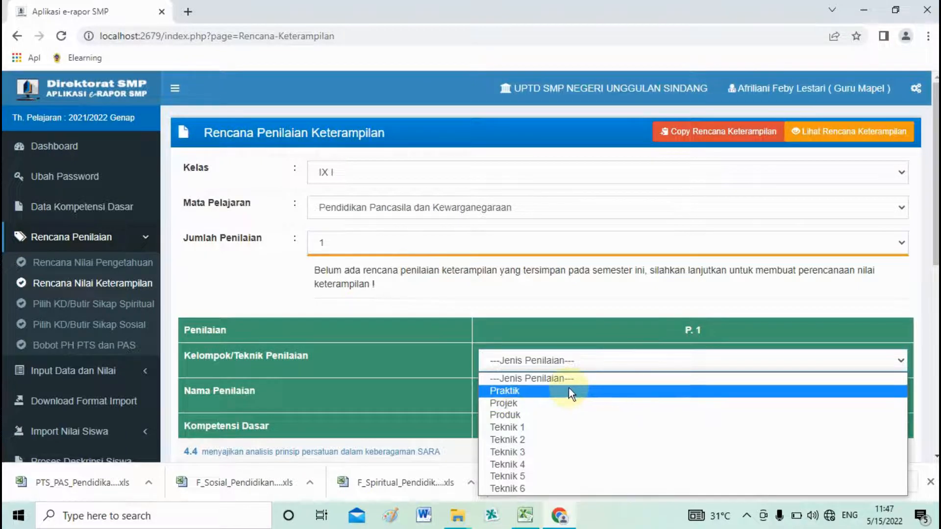
{"action": "left_click", "coordinate": [571, 392]}
{"action": "left_click_drag", "start_coordinate": [936, 241], "coordinate": [935, 340]}
{"action": "left_click", "coordinate": [692, 239]}
{"action": "left_click", "coordinate": [693, 265]}
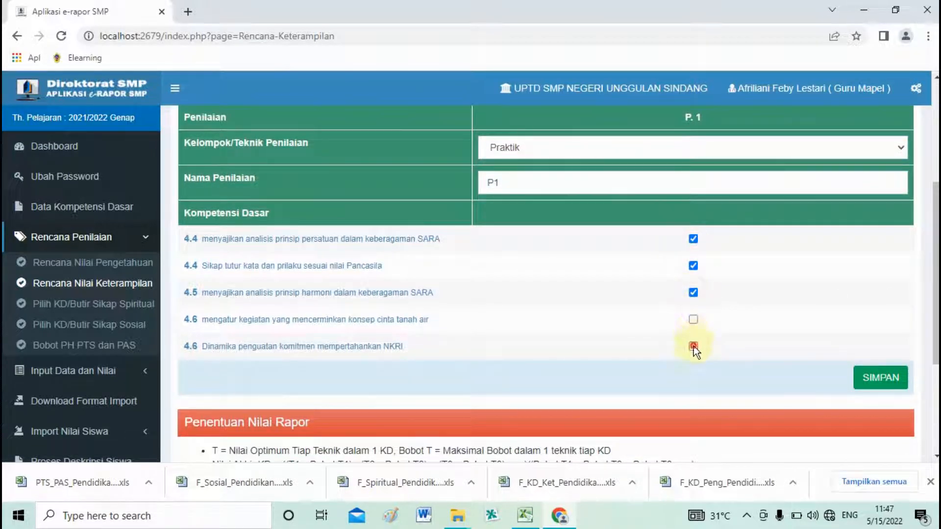
{"action": "left_click", "coordinate": [692, 319]}
Step: Save the skills assessment plan for class IX I and confirm the save
{"action": "left_click", "coordinate": [865, 385]}
{"action": "left_click", "coordinate": [540, 128]}
{"action": "left_click", "coordinate": [594, 122]}
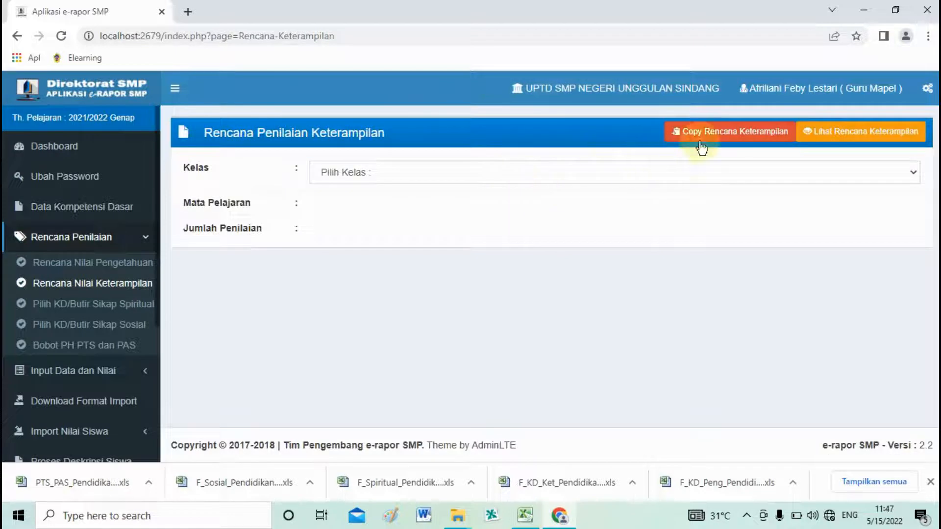
Step: Copy the Pendidikan Pancasila dan Kewarganegaraan skills assessment plan from class IX I to class IX J and confirm the copy
{"action": "left_click", "coordinate": [712, 137]}
{"action": "left_click", "coordinate": [523, 177]}
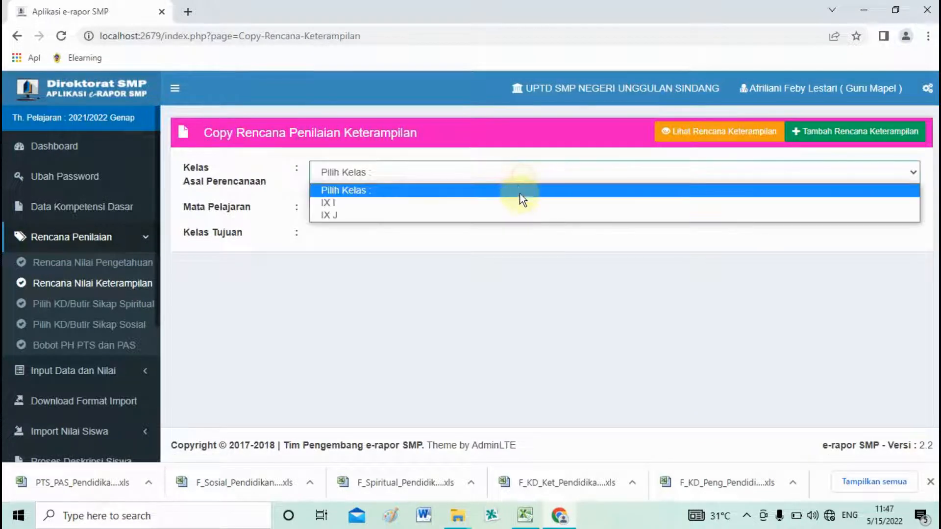
{"action": "left_click", "coordinate": [520, 203]}
{"action": "left_click", "coordinate": [505, 212]}
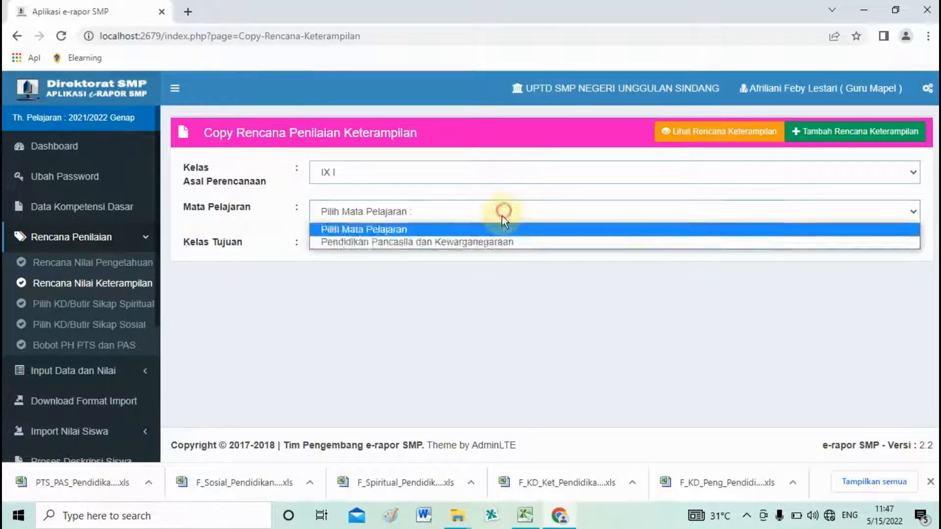
{"action": "left_click", "coordinate": [499, 243]}
{"action": "left_click", "coordinate": [474, 249]}
{"action": "left_click", "coordinate": [483, 279]}
{"action": "left_click", "coordinate": [781, 276]}
{"action": "left_click", "coordinate": [544, 126]}
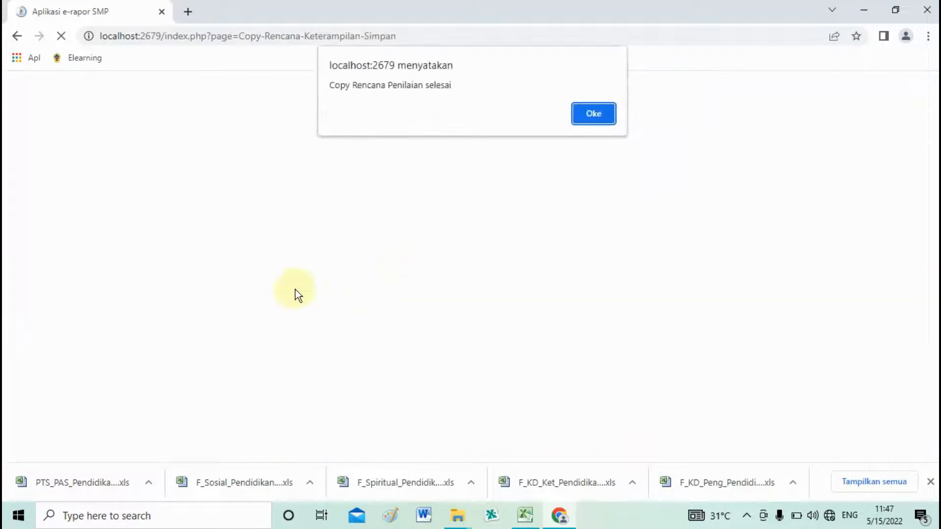
{"action": "left_click", "coordinate": [592, 115]}
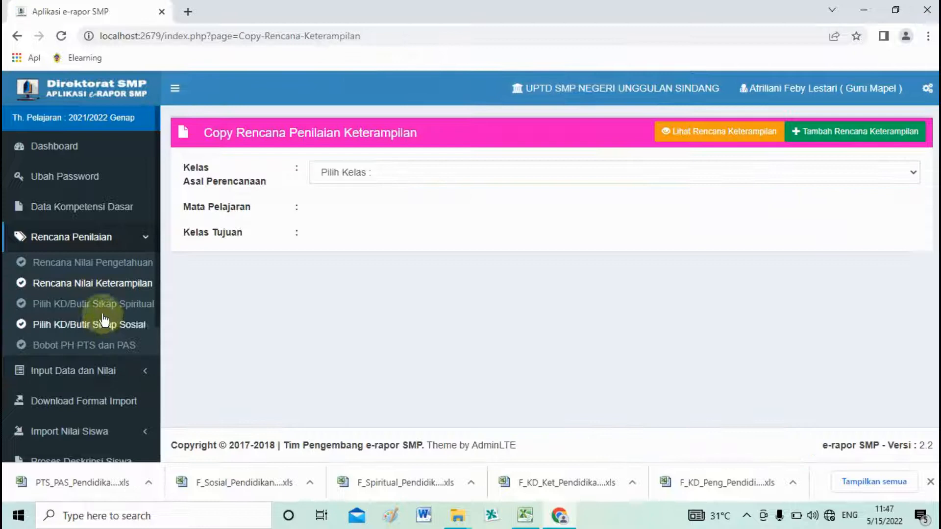
Step: Start a spiritual attitude assessment plan for class IX I, subject Pendidikan Pancasila dan Kewarganegaraan
{"action": "left_click", "coordinate": [130, 305]}
{"action": "left_click", "coordinate": [382, 172]}
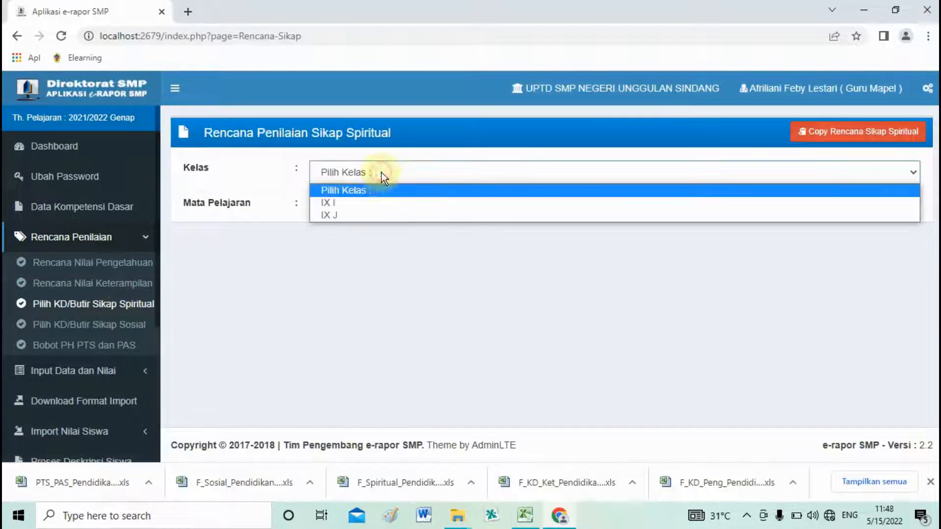
{"action": "left_click", "coordinate": [383, 202]}
{"action": "left_click", "coordinate": [409, 209]}
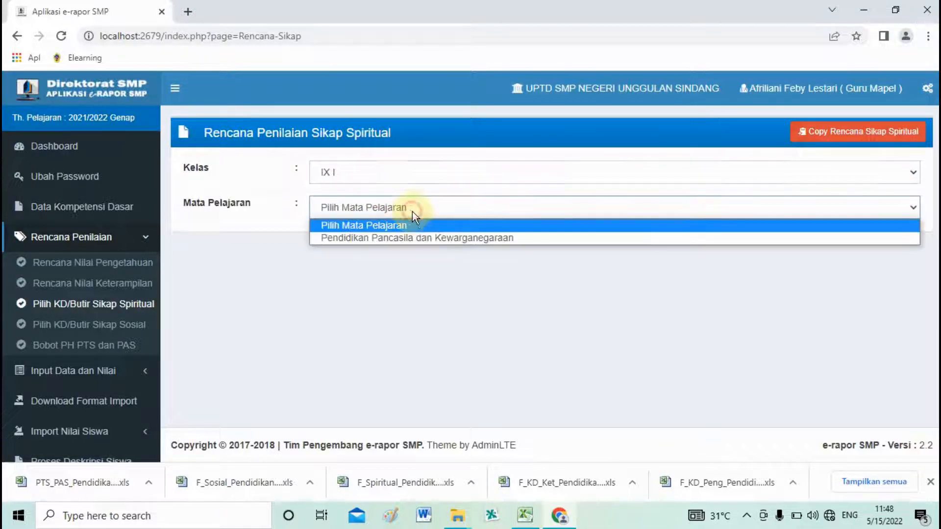
{"action": "left_click", "coordinate": [421, 236]}
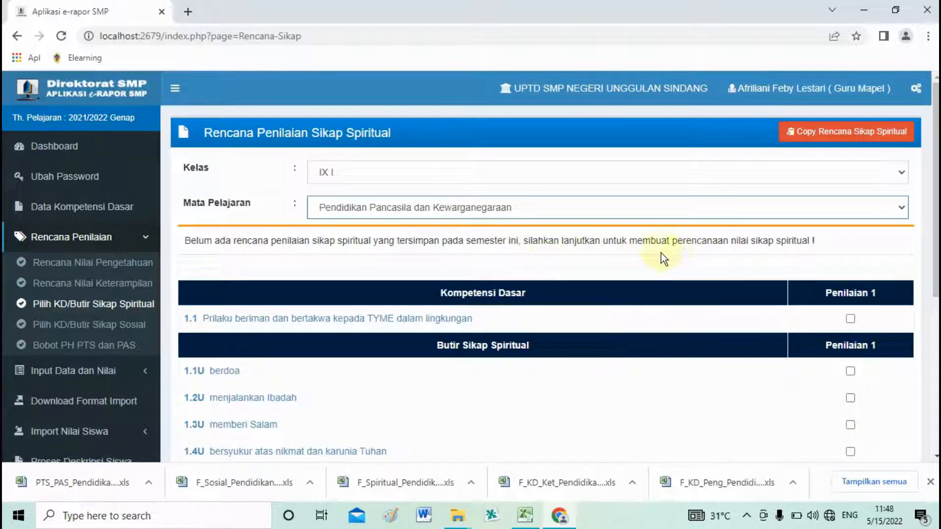
Step: Include all ten spiritual attitude items, from 1.1U berdoa to 1.91U menghormati orang lain yang menjalankan ibadah, in Penilaian 1
{"action": "left_click_drag", "start_coordinate": [935, 287], "coordinate": [936, 397]}
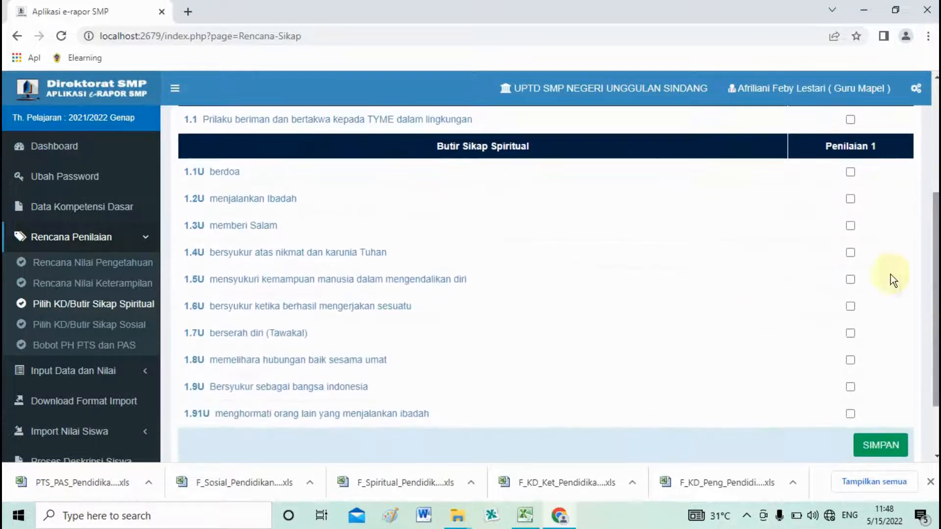
{"action": "left_click", "coordinate": [851, 225]}
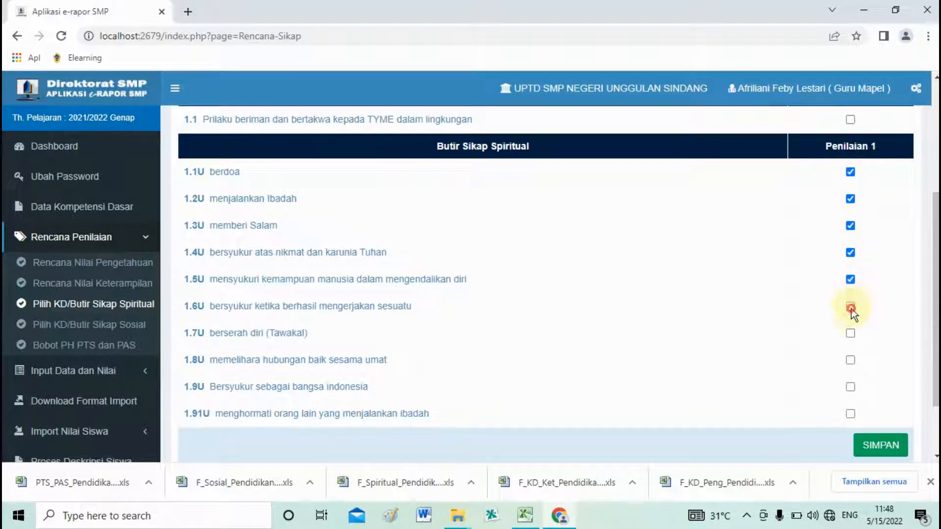
{"action": "left_click", "coordinate": [853, 361]}
{"action": "left_click", "coordinate": [853, 387]}
{"action": "left_click", "coordinate": [848, 414]}
Step: Save the spiritual attitude assessment plan for class IX I and confirm the save
{"action": "left_click", "coordinate": [868, 445]}
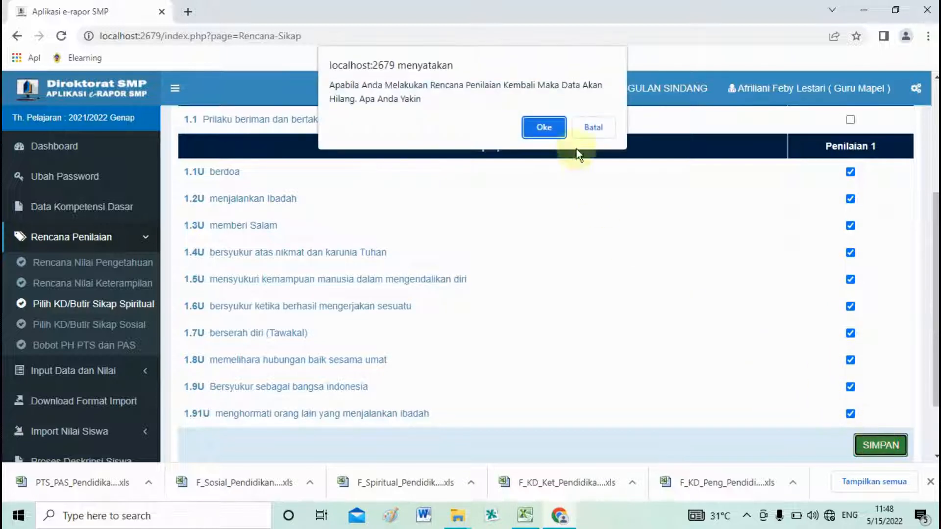
{"action": "left_click", "coordinate": [543, 126]}
{"action": "left_click", "coordinate": [593, 124]}
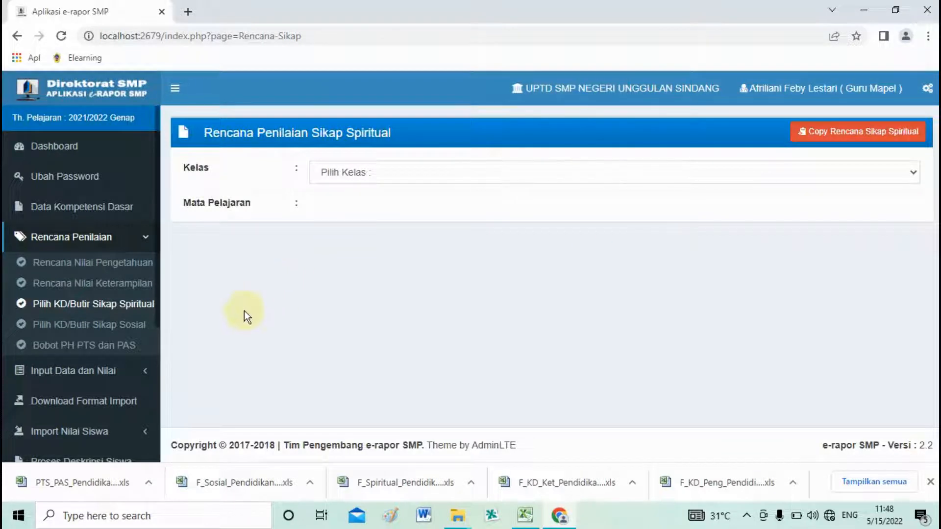
Step: Copy the Pendidikan Pancasila dan Kewarganegaraan spiritual attitude plan from class IX I to class IX J and confirm the copy
{"action": "left_click", "coordinate": [374, 174]}
{"action": "left_click", "coordinate": [376, 174]}
{"action": "left_click", "coordinate": [850, 140]}
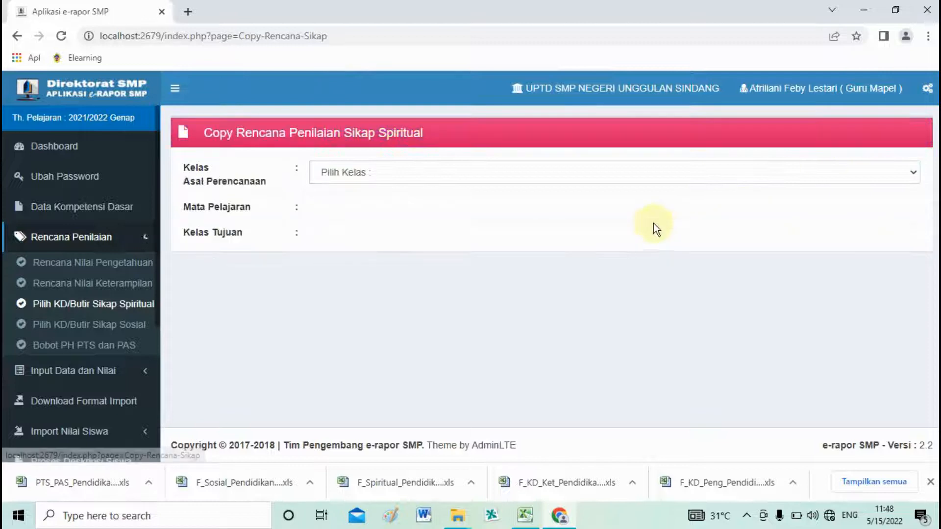
{"action": "left_click", "coordinate": [526, 172]}
{"action": "left_click", "coordinate": [523, 202]}
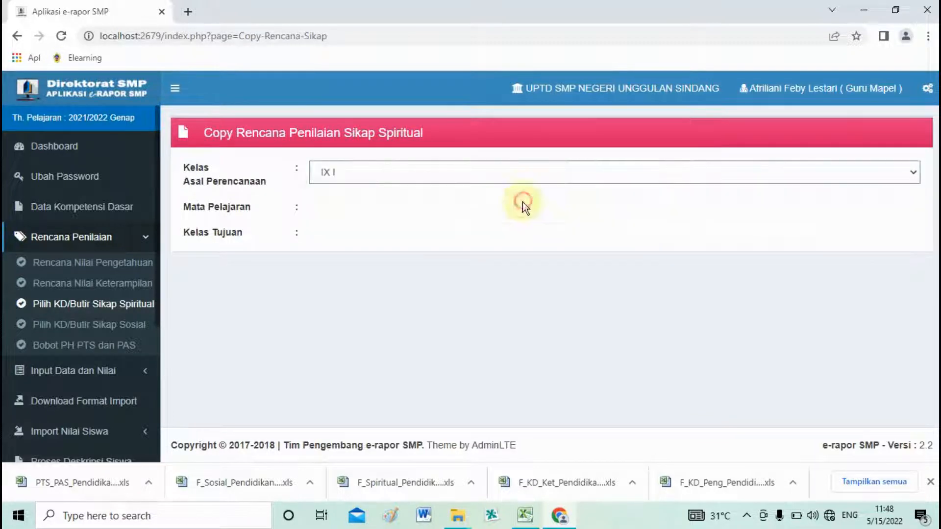
{"action": "left_click", "coordinate": [510, 209]}
{"action": "left_click", "coordinate": [508, 240]}
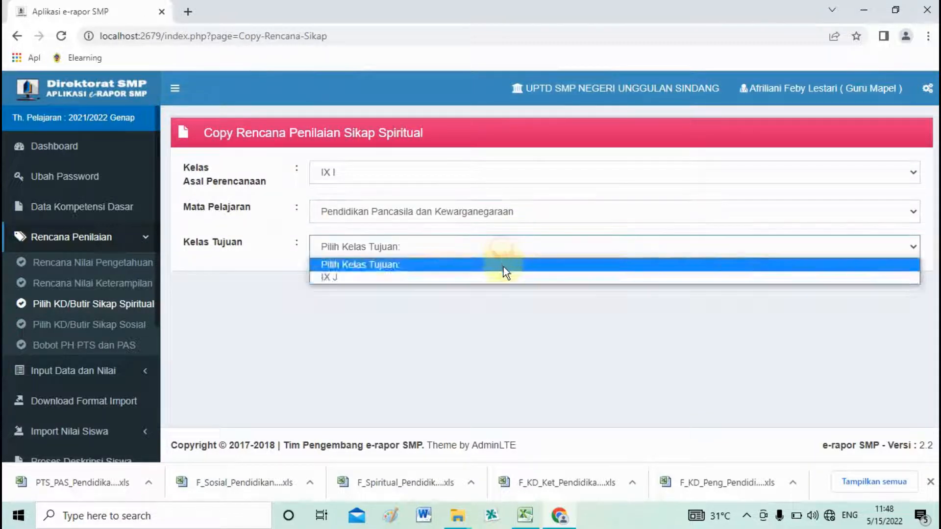
{"action": "left_click", "coordinate": [511, 278]}
{"action": "left_click", "coordinate": [745, 275]}
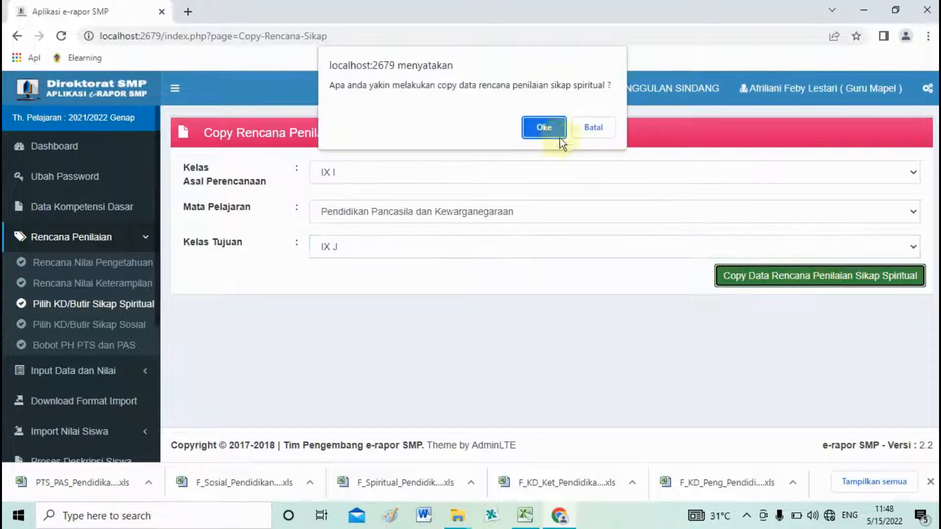
{"action": "left_click", "coordinate": [541, 122]}
{"action": "left_click", "coordinate": [593, 114]}
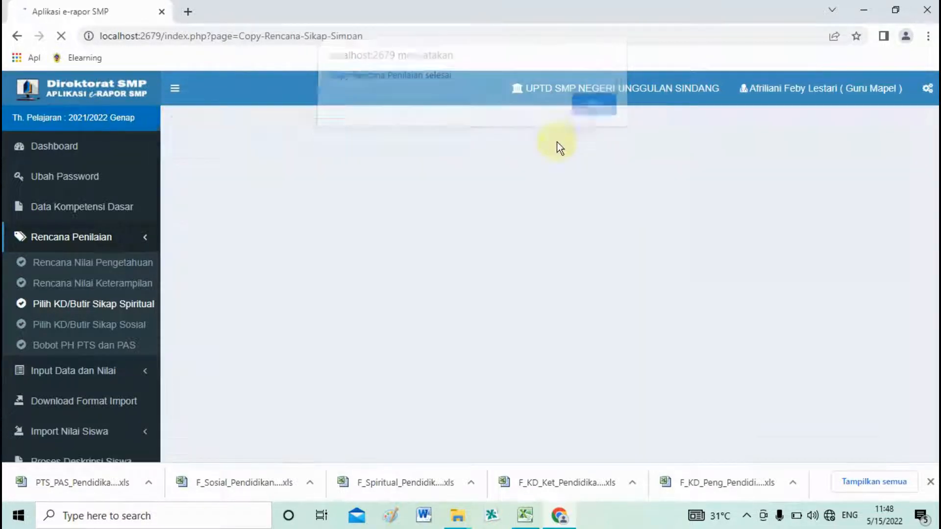
Step: Start a social attitude assessment plan for class IX I, subject Pendidikan Pancasila dan Kewarganegaraan
{"action": "left_click", "coordinate": [117, 327]}
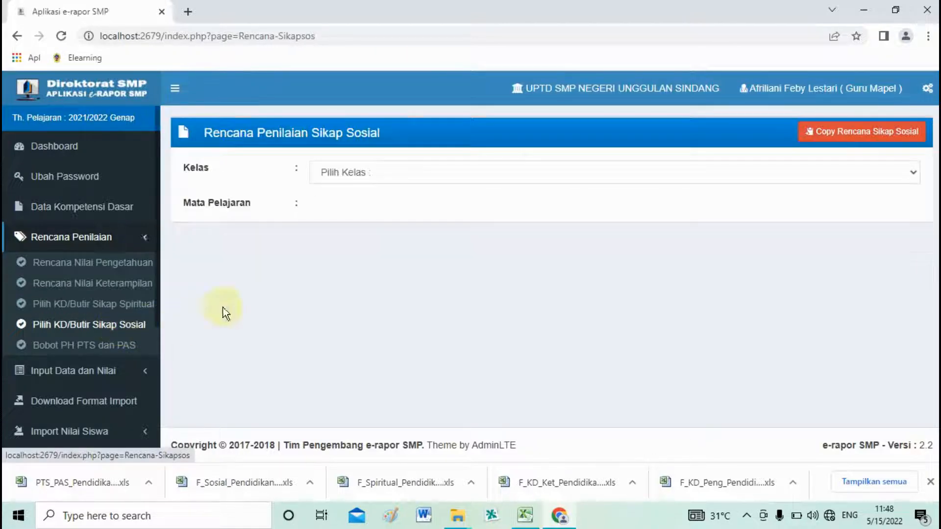
{"action": "left_click", "coordinate": [485, 172]}
{"action": "left_click", "coordinate": [474, 203]}
{"action": "left_click", "coordinate": [454, 209]}
{"action": "left_click", "coordinate": [447, 237]}
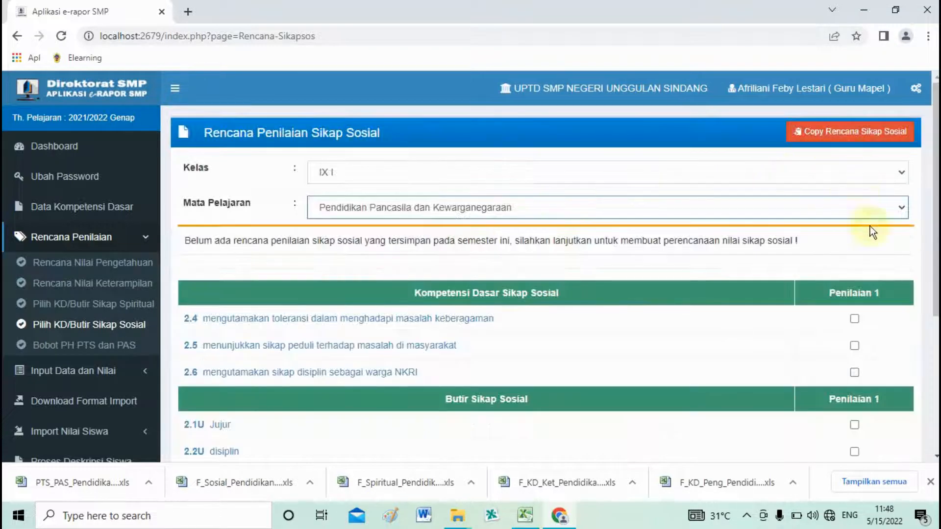
Step: Include social attitude competencies 2.4, 2.5 and 2.6 and items 2.1U Jujur through 2.6U peduli in Penilaian 1
{"action": "left_click", "coordinate": [855, 320]}
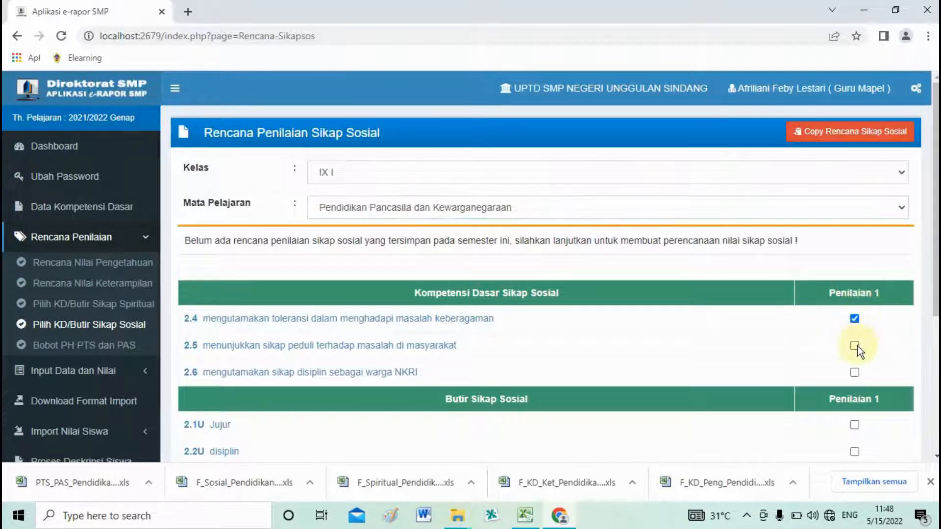
{"action": "left_click", "coordinate": [854, 372]}
{"action": "scroll", "coordinate": [855, 372], "scroll_direction": "down", "scroll_amount": 1}
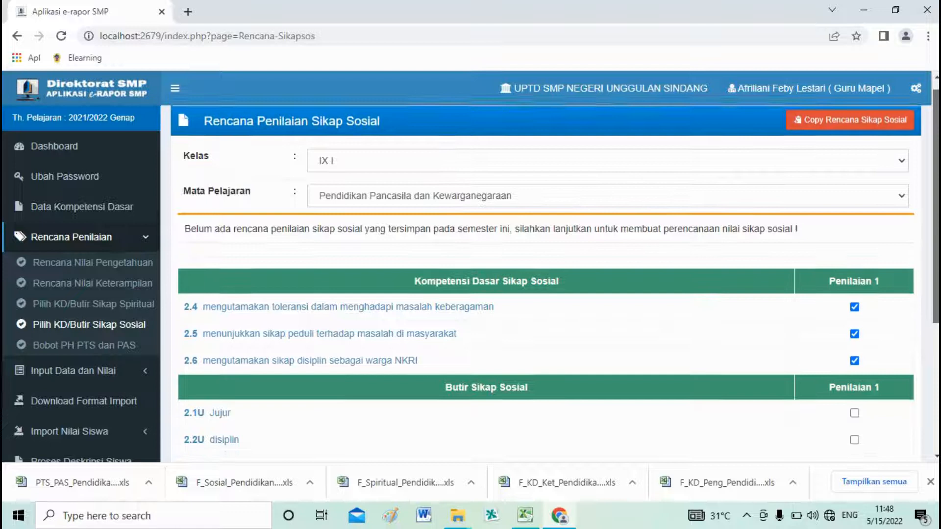
{"action": "scroll", "coordinate": [554, 269], "scroll_direction": "down", "scroll_amount": 2}
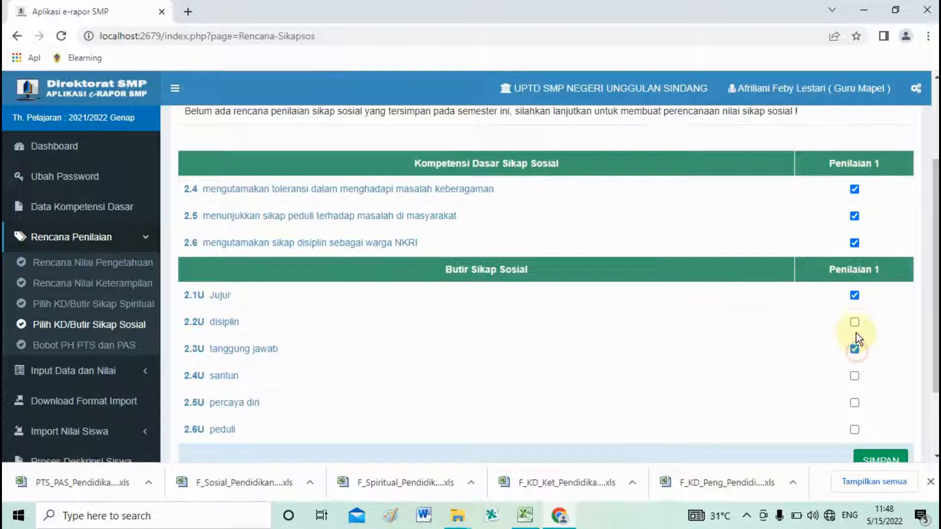
{"action": "left_click", "coordinate": [854, 376]}
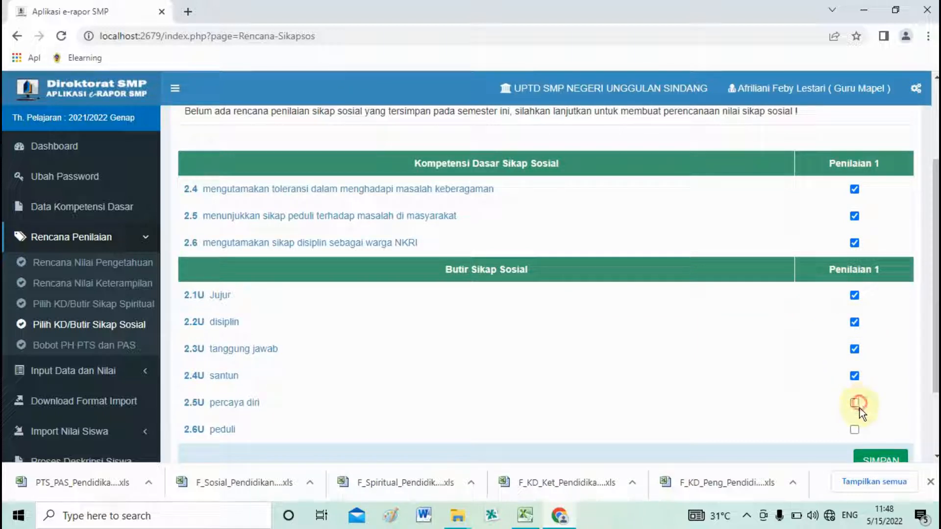
{"action": "left_click", "coordinate": [855, 403]}
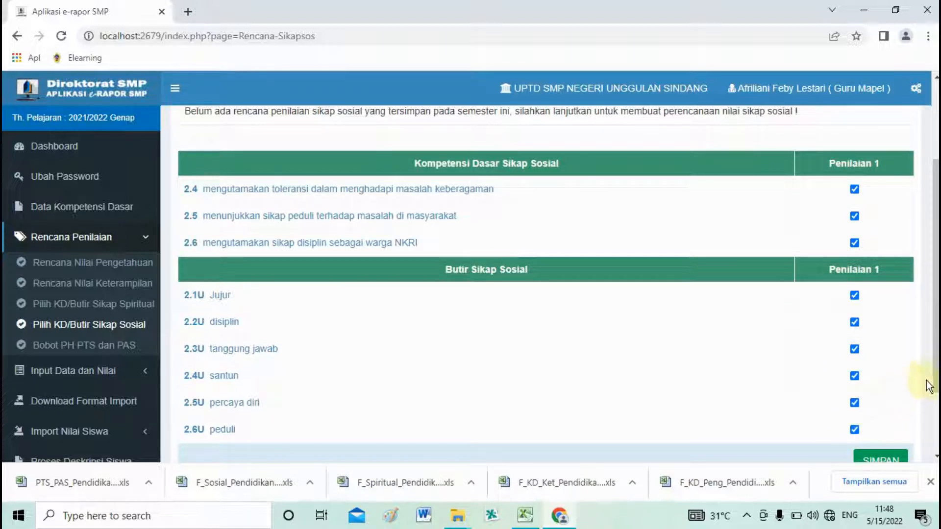
Step: Save the social attitude assessment plan for class IX I and confirm the save
{"action": "left_click_drag", "start_coordinate": [934, 378], "coordinate": [937, 403]}
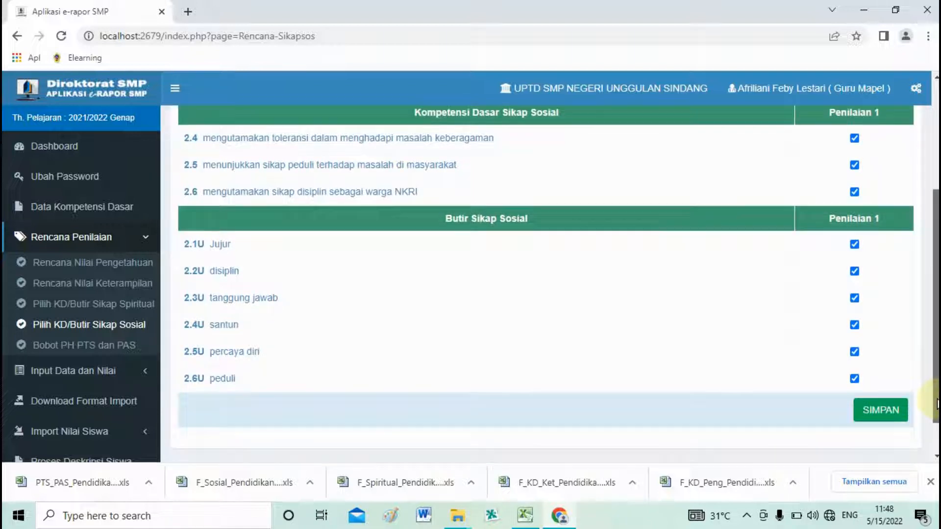
{"action": "left_click", "coordinate": [880, 410]}
{"action": "left_click", "coordinate": [544, 128]}
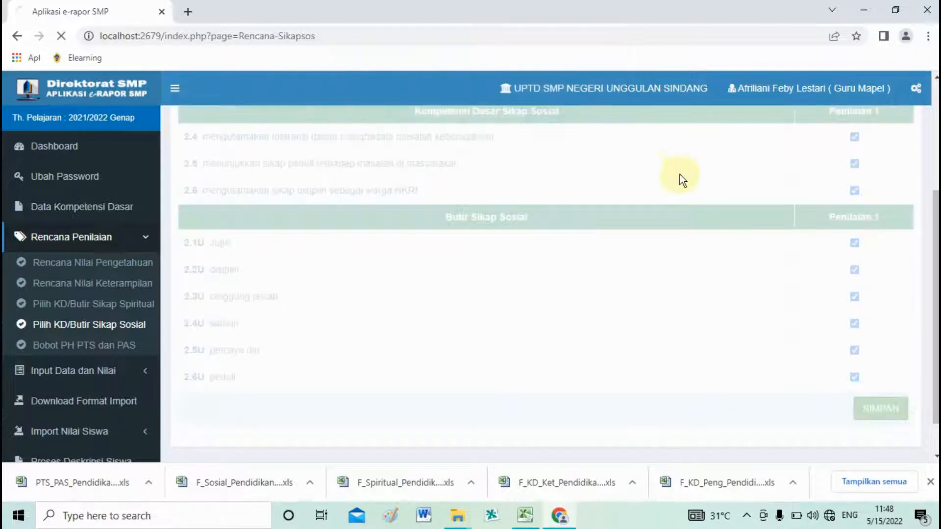
{"action": "left_click", "coordinate": [598, 120]}
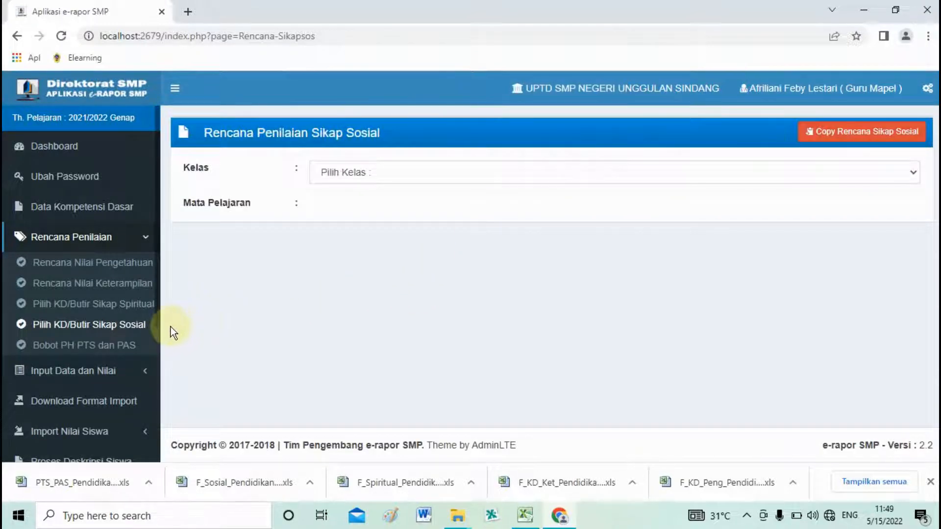
Step: Save the preset PH, PTS and PAS weights for class IX I, subject Pendidikan Pancasila dan Kewarganegaraan, and confirm
{"action": "left_click", "coordinate": [125, 346]}
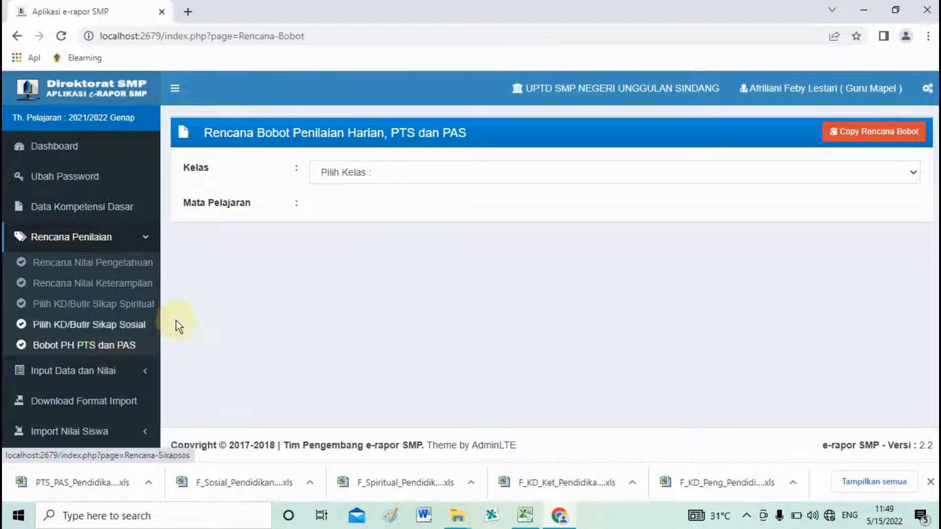
{"action": "left_click", "coordinate": [383, 173]}
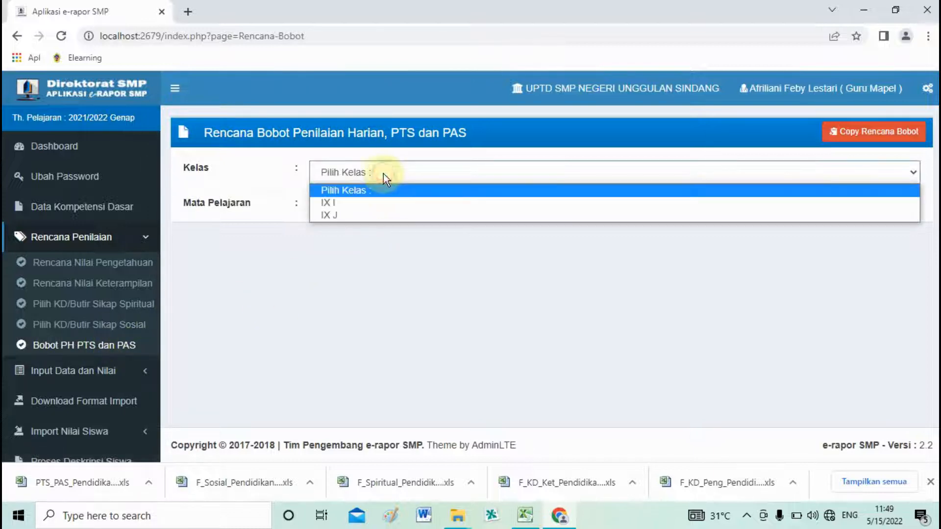
{"action": "left_click", "coordinate": [388, 204]}
{"action": "left_click", "coordinate": [378, 238]}
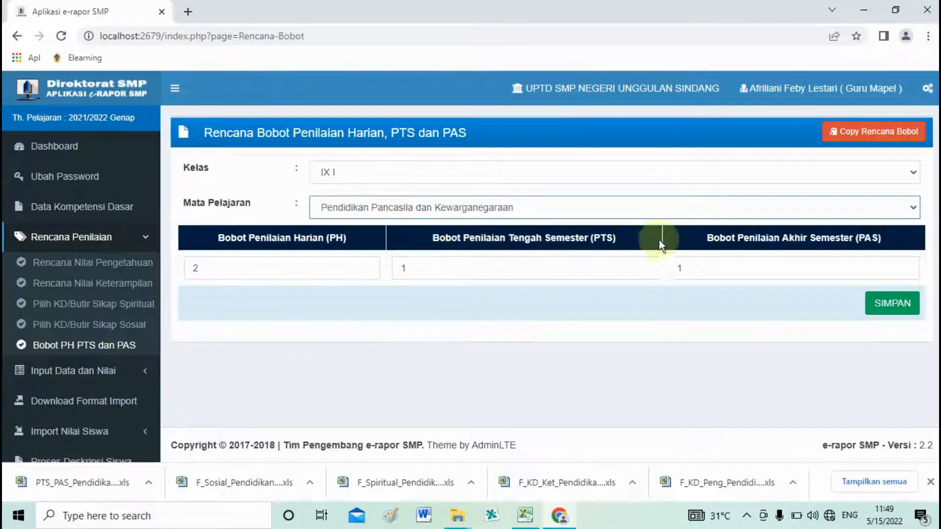
{"action": "left_click", "coordinate": [892, 303]}
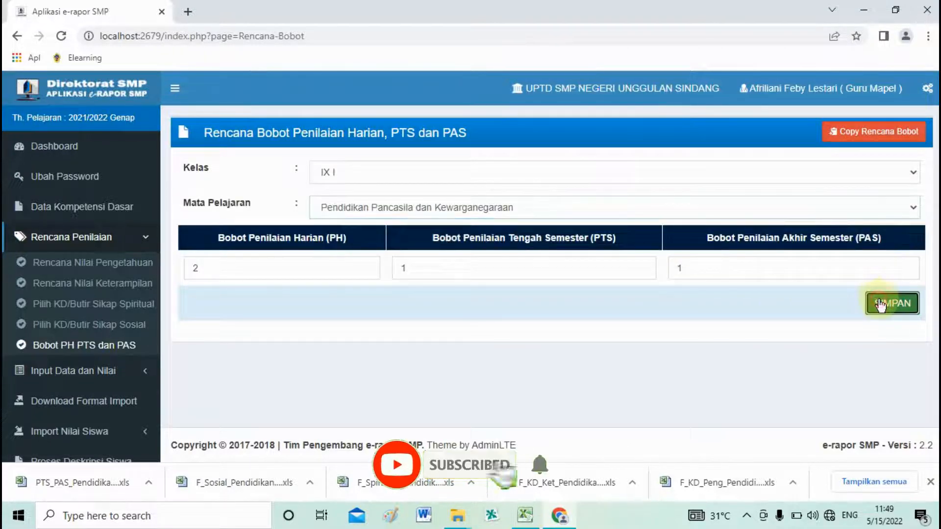
{"action": "left_click", "coordinate": [590, 114]}
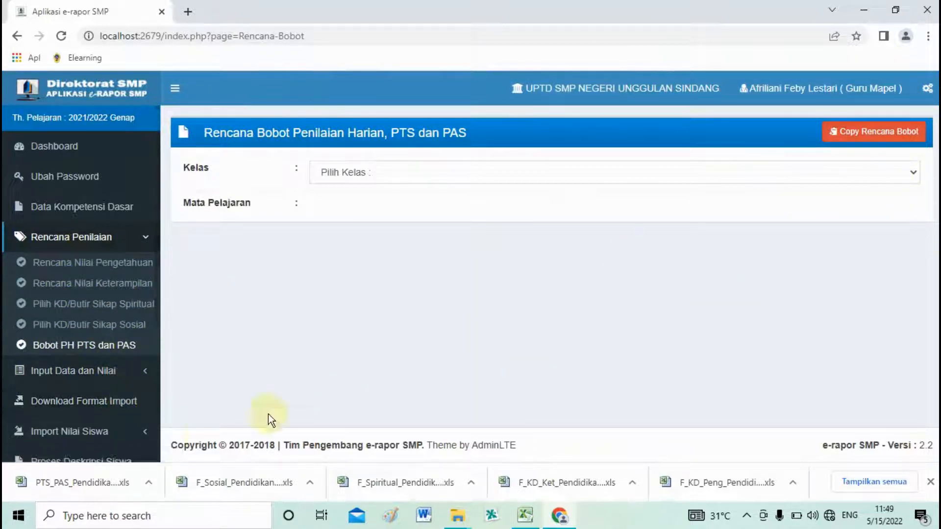
Step: List the downloadable grade import formats for class IX I, subject Pendidikan Pancasila dan Kewarganegaraan
{"action": "left_click", "coordinate": [100, 403]}
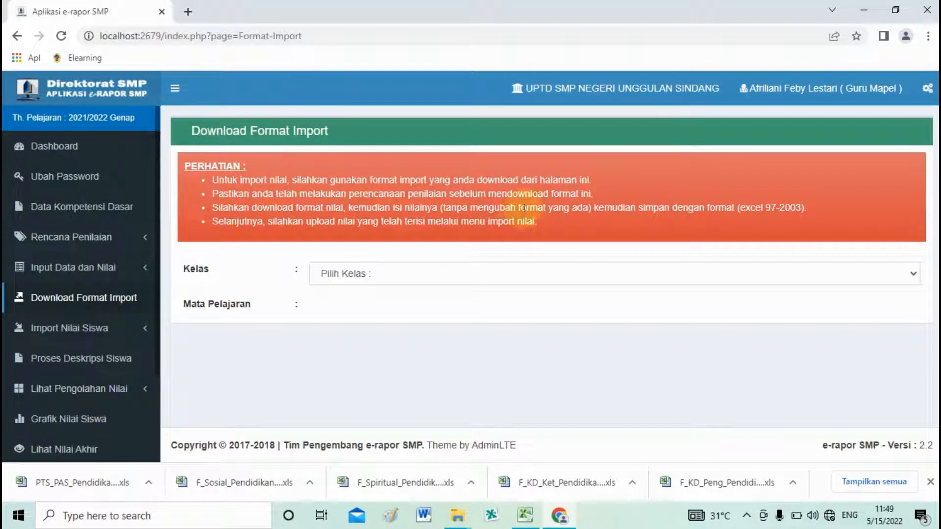
{"action": "left_click", "coordinate": [520, 274]}
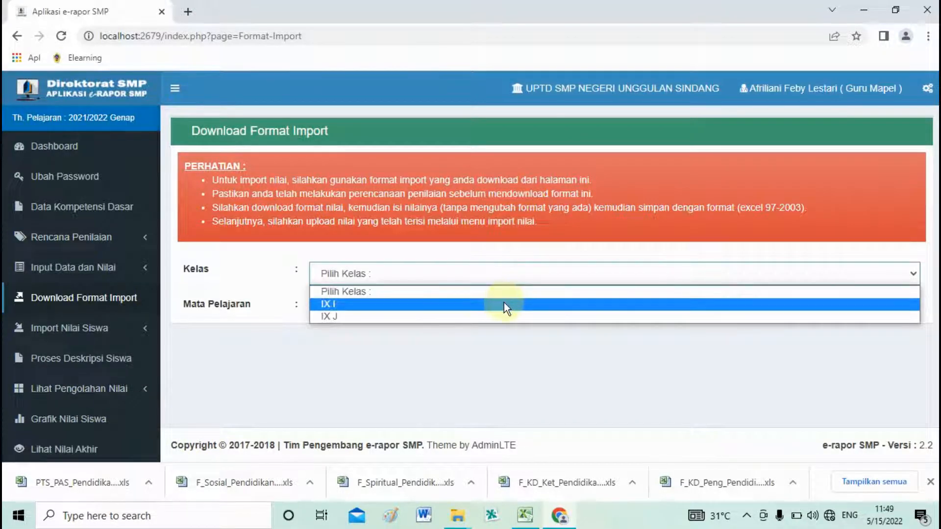
{"action": "left_click", "coordinate": [504, 304]}
{"action": "left_click", "coordinate": [516, 309]}
{"action": "left_click", "coordinate": [507, 339]}
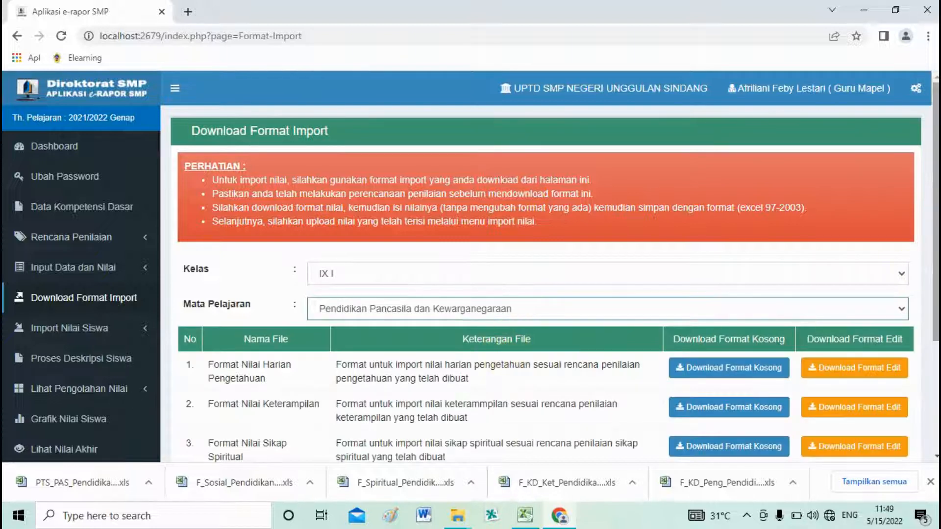
{"action": "scroll", "coordinate": [838, 328], "scroll_direction": "down", "scroll_amount": 3}
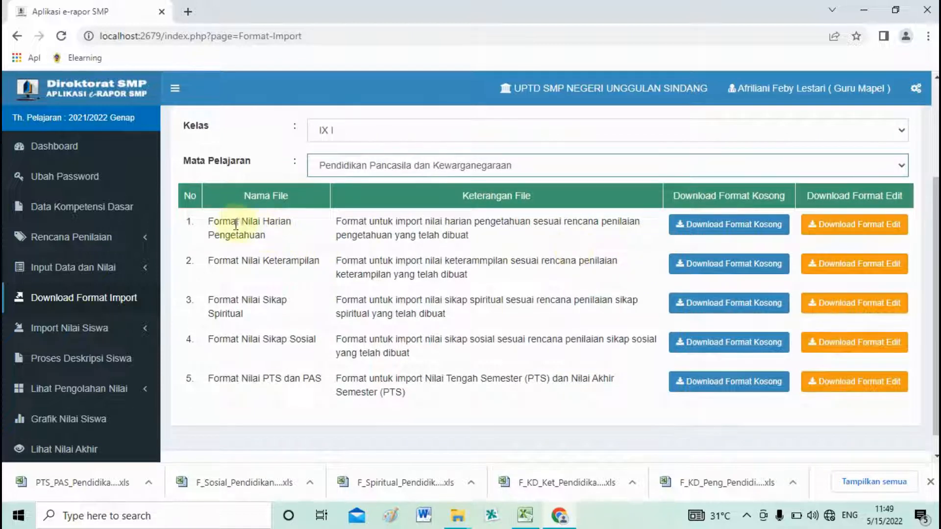
{"action": "left_click_drag", "start_coordinate": [230, 235], "coordinate": [254, 236]}
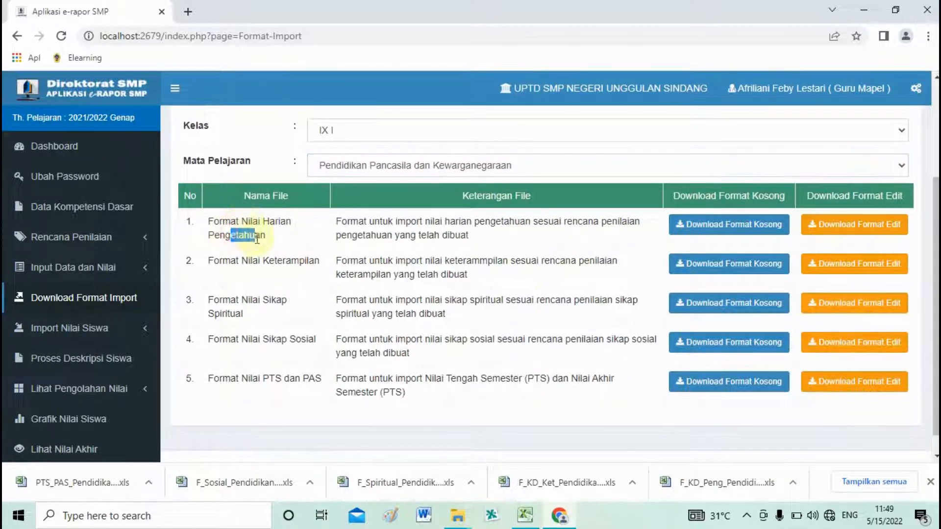
{"action": "left_click_drag", "start_coordinate": [280, 263], "coordinate": [263, 319]}
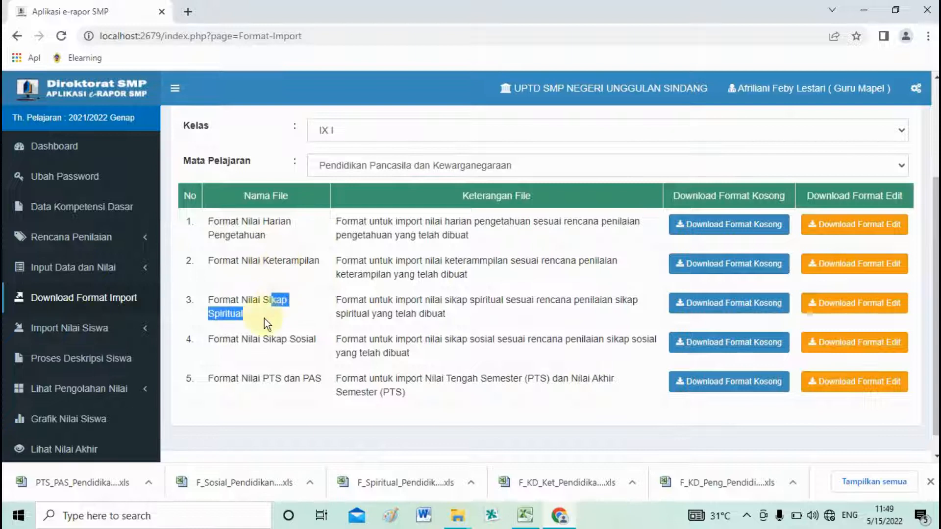
{"action": "double_click", "coordinate": [294, 339]}
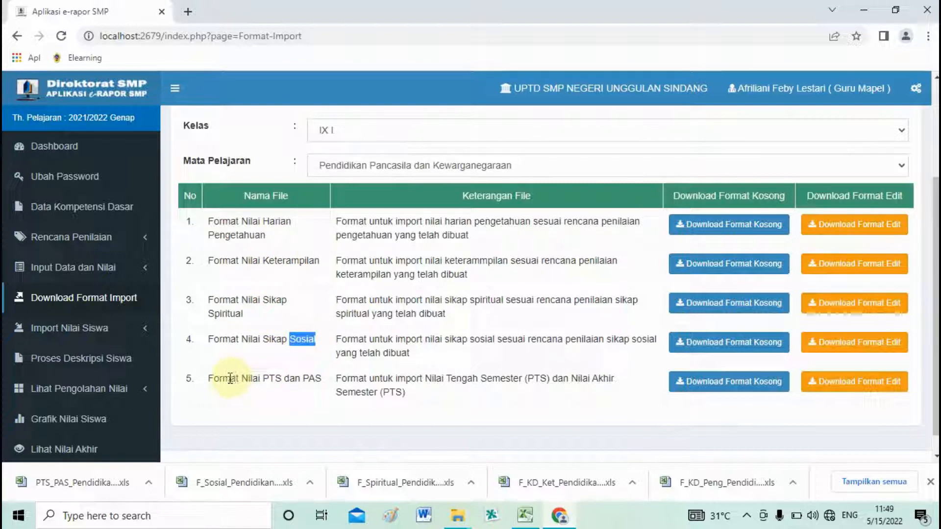
{"action": "double_click", "coordinate": [272, 379]}
{"action": "double_click", "coordinate": [312, 379]}
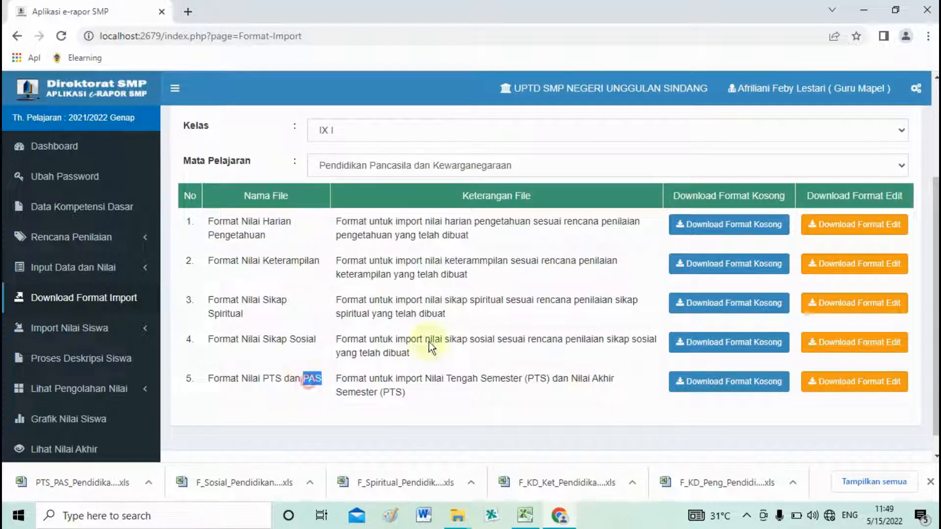
Step: Download the blank import formats for Harian Pengetahuan, Keterampilan, Sikap Spiritual, Sikap Sosial, and PTS dan PAS grades
{"action": "left_click", "coordinate": [709, 216]}
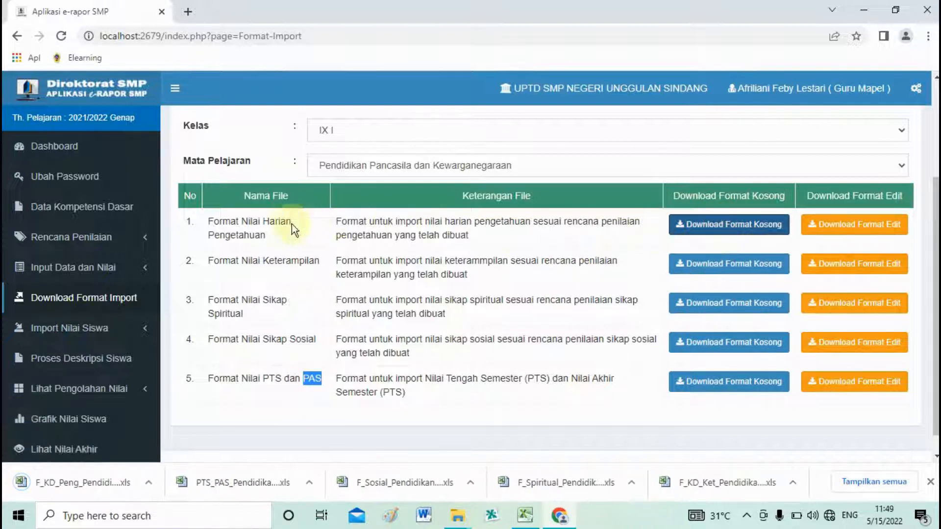
{"action": "double_click", "coordinate": [254, 236]}
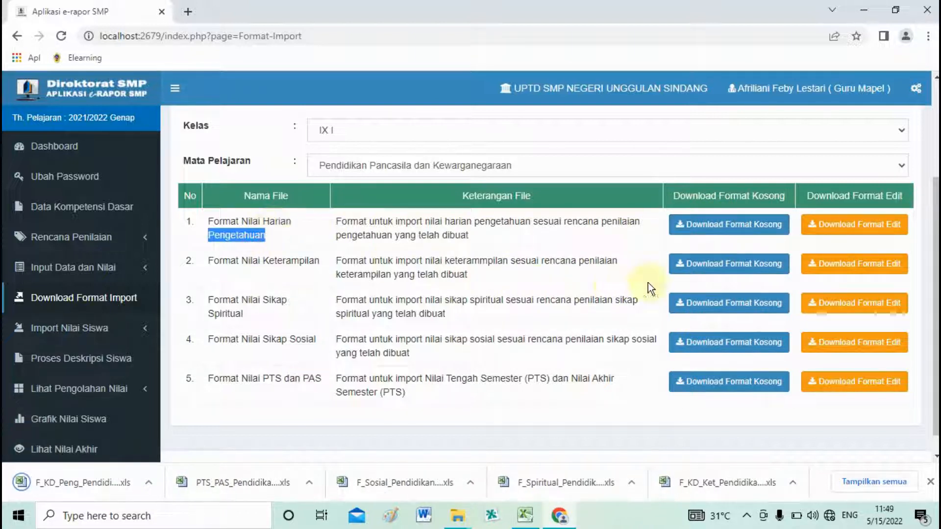
{"action": "left_click", "coordinate": [695, 266]}
{"action": "double_click", "coordinate": [303, 261]}
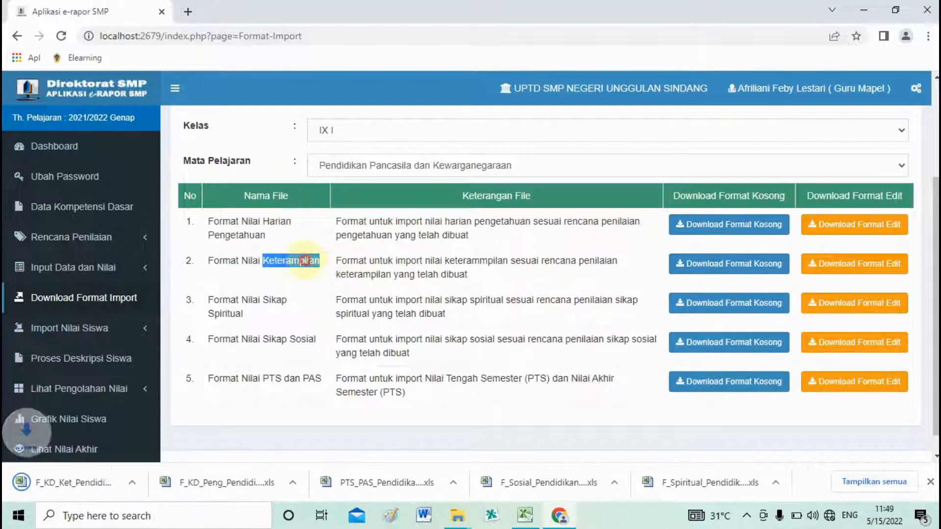
{"action": "left_click", "coordinate": [680, 311]}
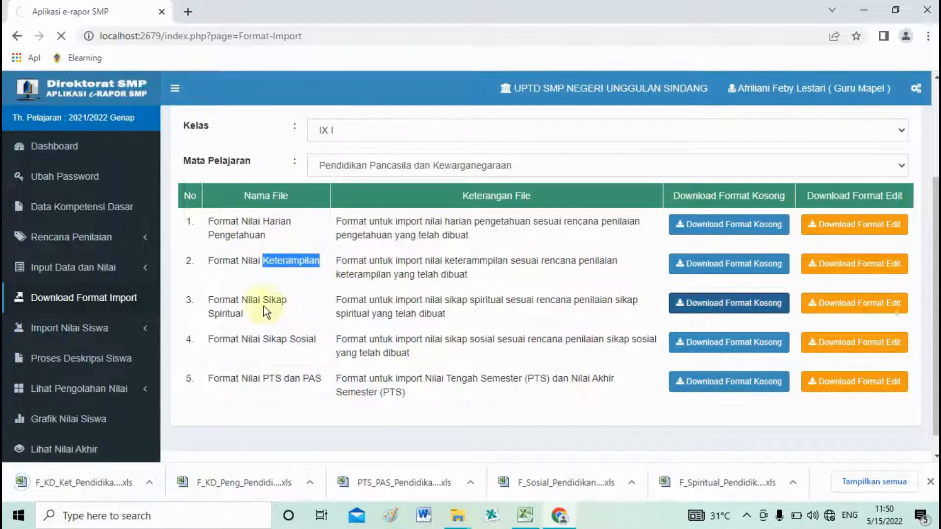
{"action": "left_click_drag", "start_coordinate": [270, 303], "coordinate": [275, 313]}
{"action": "left_click", "coordinate": [701, 344]}
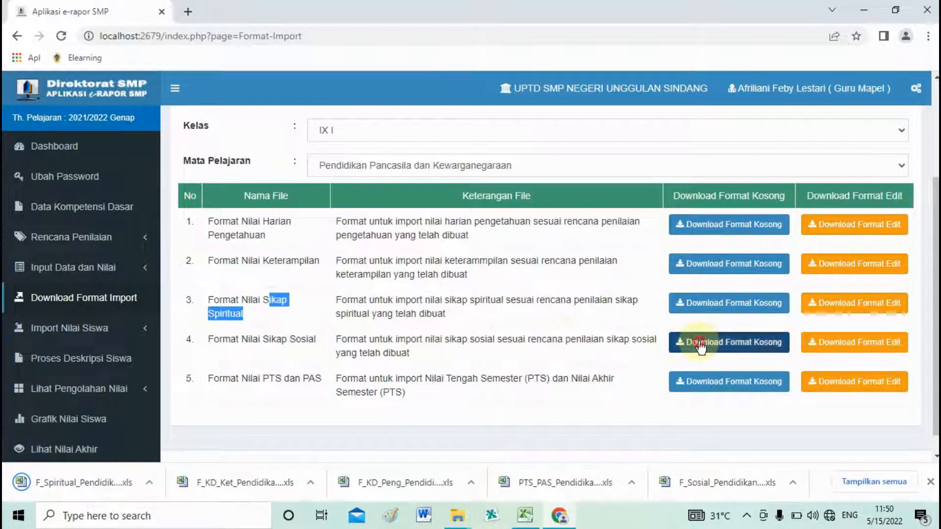
{"action": "double_click", "coordinate": [303, 339]}
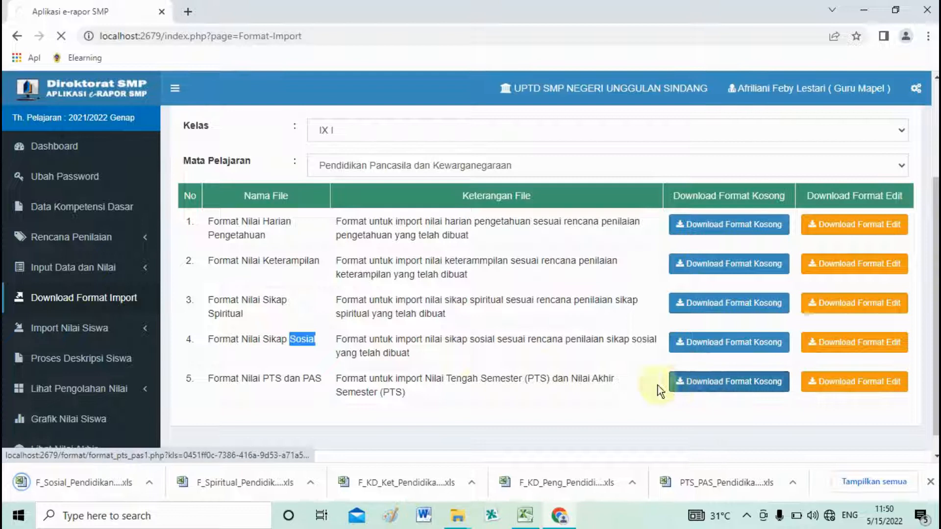
{"action": "left_click", "coordinate": [679, 384]}
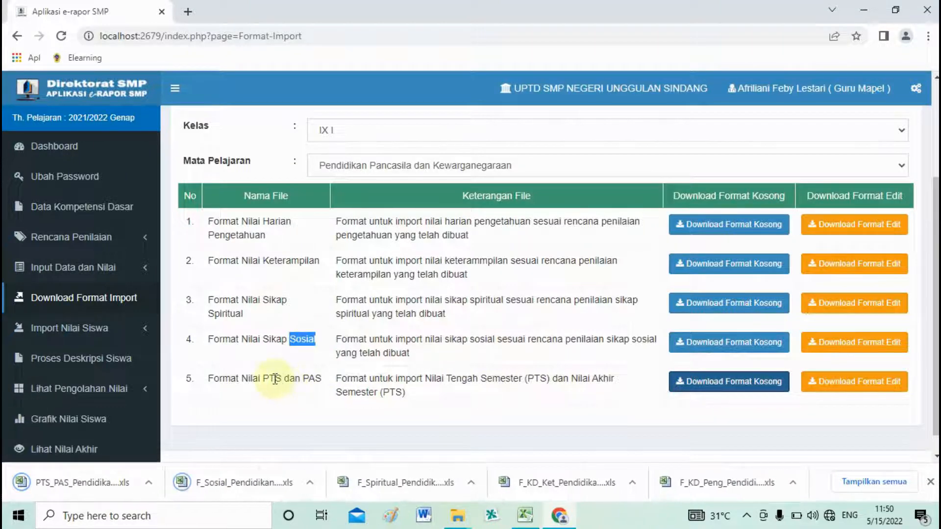
Step: Show the downloaded spiritual attitude format file in its folder and maximize the File Explorer window
{"action": "left_click", "coordinate": [470, 483]}
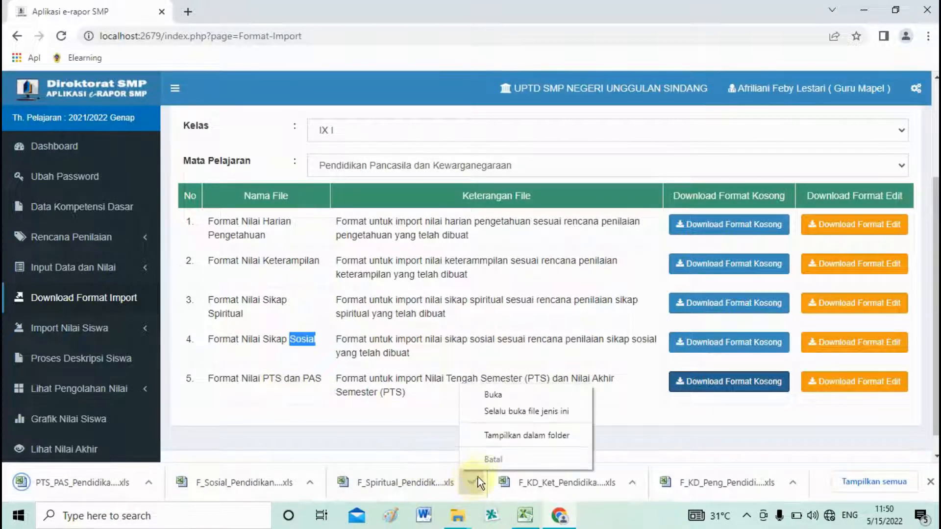
{"action": "left_click", "coordinate": [513, 435]}
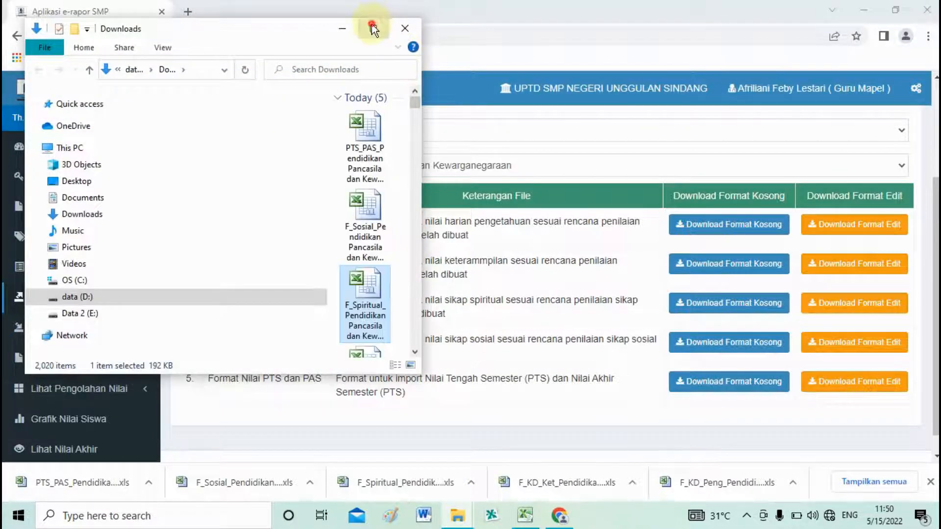
{"action": "left_click", "coordinate": [373, 29]}
Step: Move the five downloaded Pendidikan Pancasila format files from Downloads into the 2. PPKN folder under eRAPORT 22, PENGISIAN ERAPORT
{"action": "left_click", "coordinate": [362, 115]}
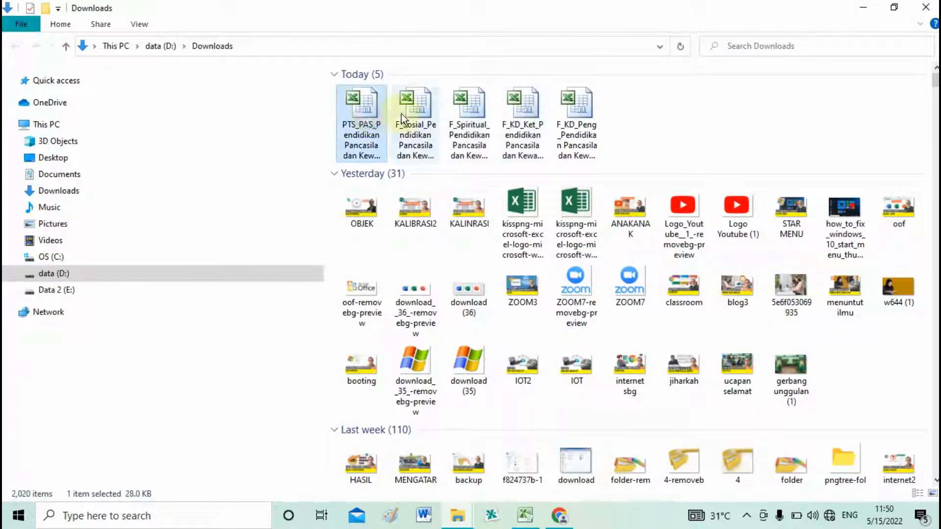
{"action": "left_click", "coordinate": [569, 131], "text": "shift"}
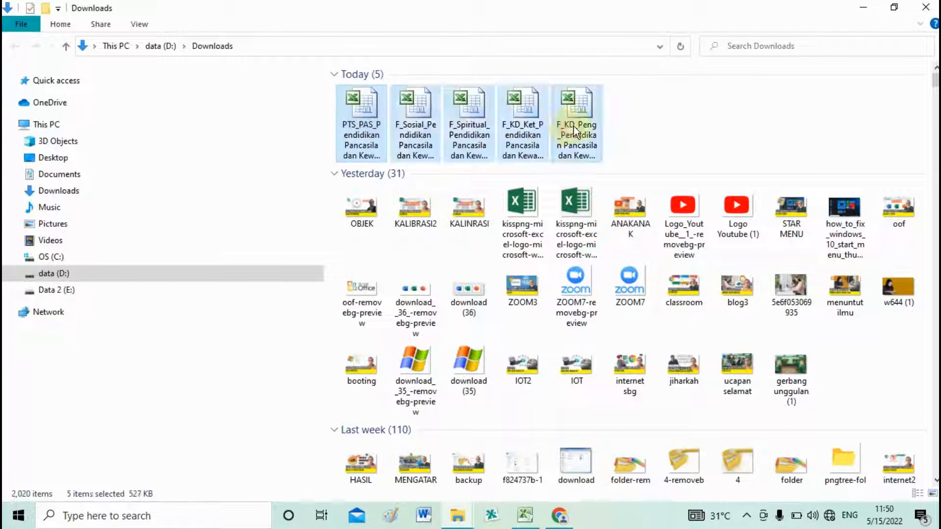
{"action": "right_click", "coordinate": [574, 129]}
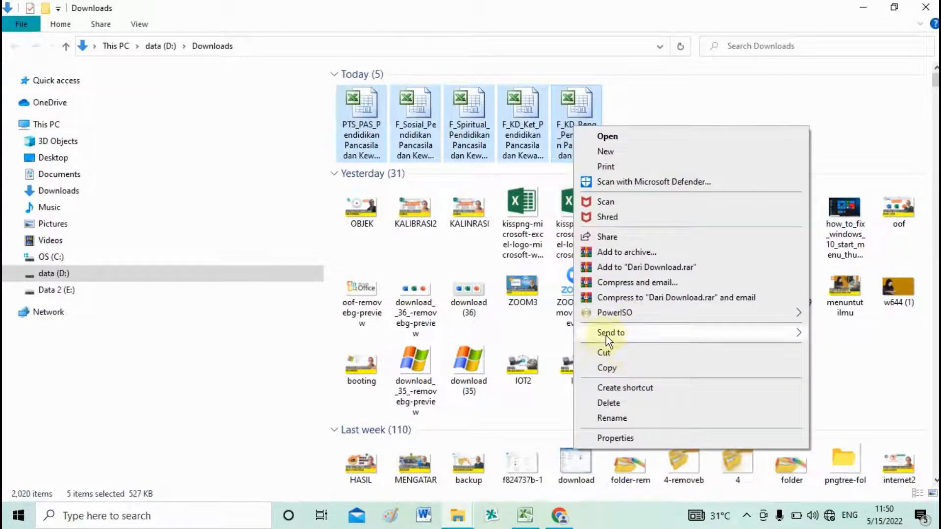
{"action": "left_click", "coordinate": [622, 350]}
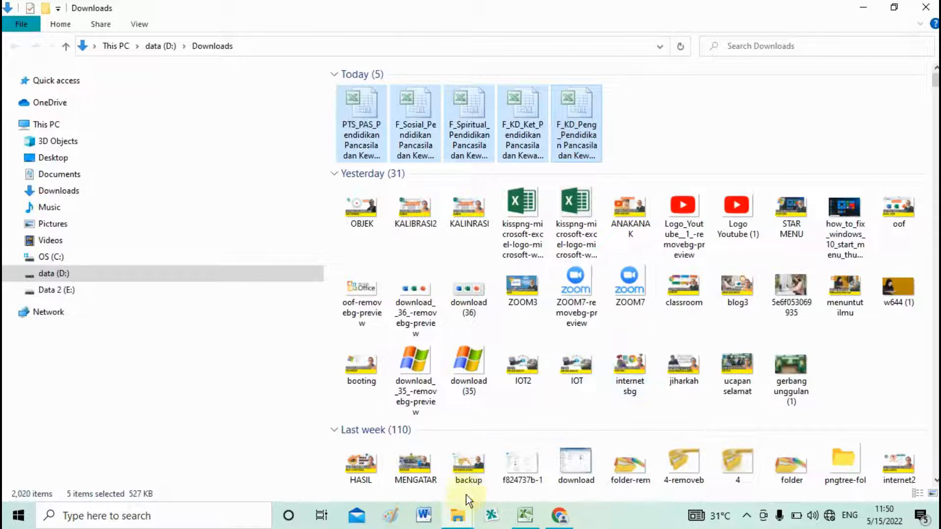
{"action": "left_click", "coordinate": [457, 517]}
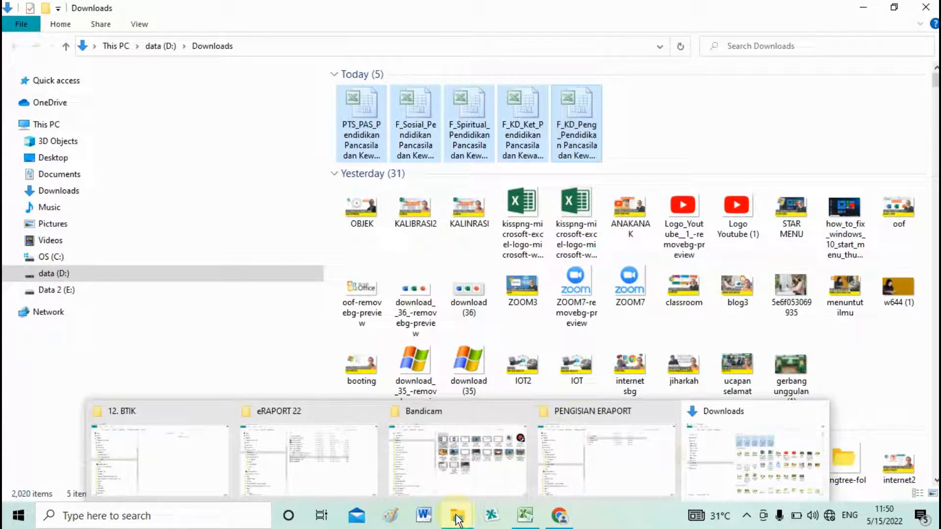
{"action": "left_click", "coordinate": [602, 474]}
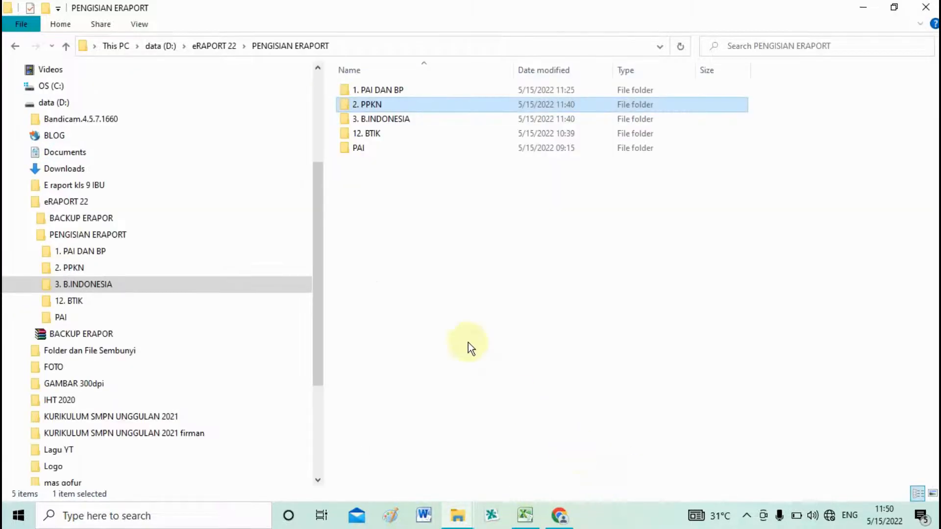
{"action": "double_click", "coordinate": [378, 105]}
{"action": "right_click", "coordinate": [466, 181]}
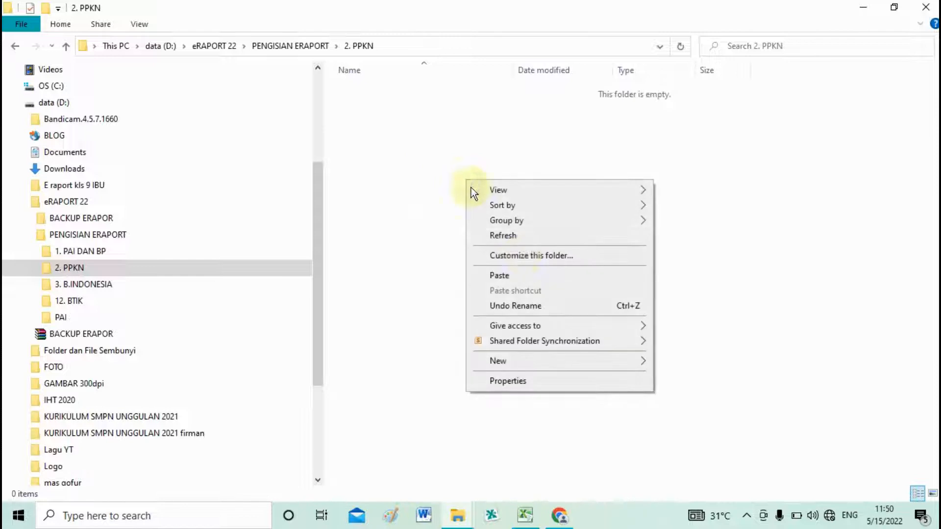
{"action": "left_click", "coordinate": [533, 277]}
{"action": "left_click", "coordinate": [510, 242]}
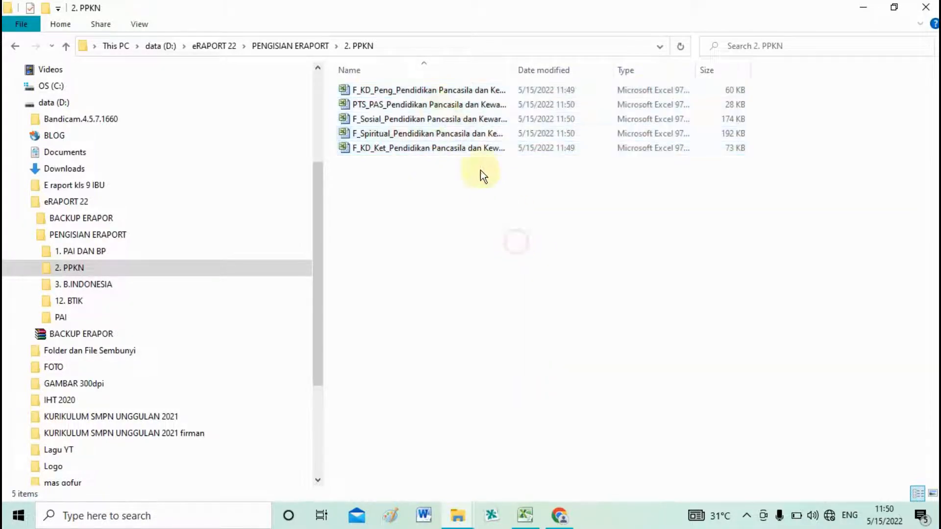
{"action": "left_click", "coordinate": [469, 211]}
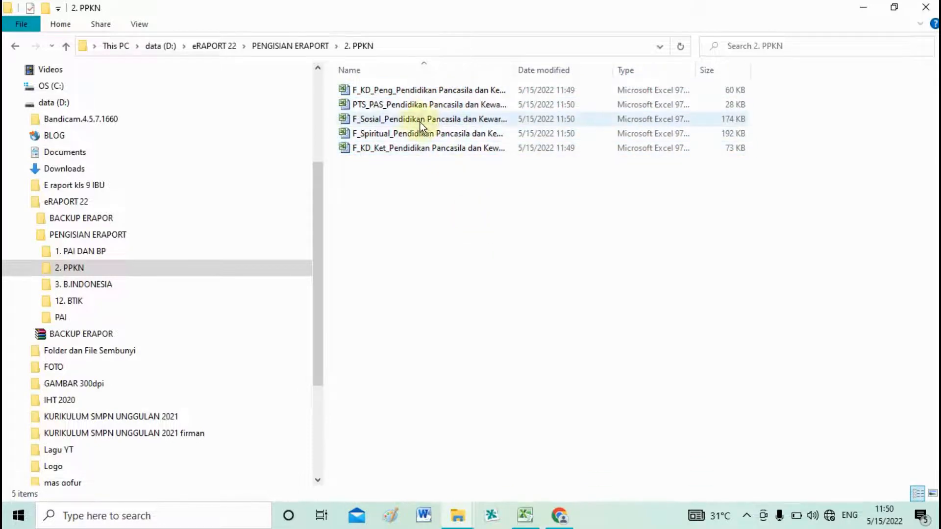
Step: Open the F_KD_Peng knowledge format in the 2. PPKN folder and enter 80 as the first Nilai grade in G6
{"action": "left_click", "coordinate": [387, 94]}
{"action": "left_click", "coordinate": [433, 164]}
{"action": "left_click", "coordinate": [404, 92]}
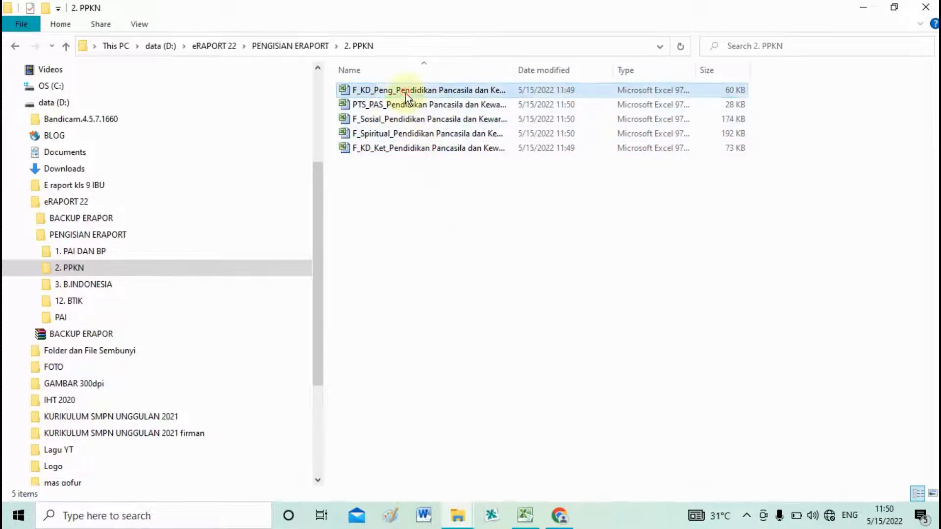
{"action": "double_click", "coordinate": [351, 92]}
{"action": "left_click", "coordinate": [524, 216]}
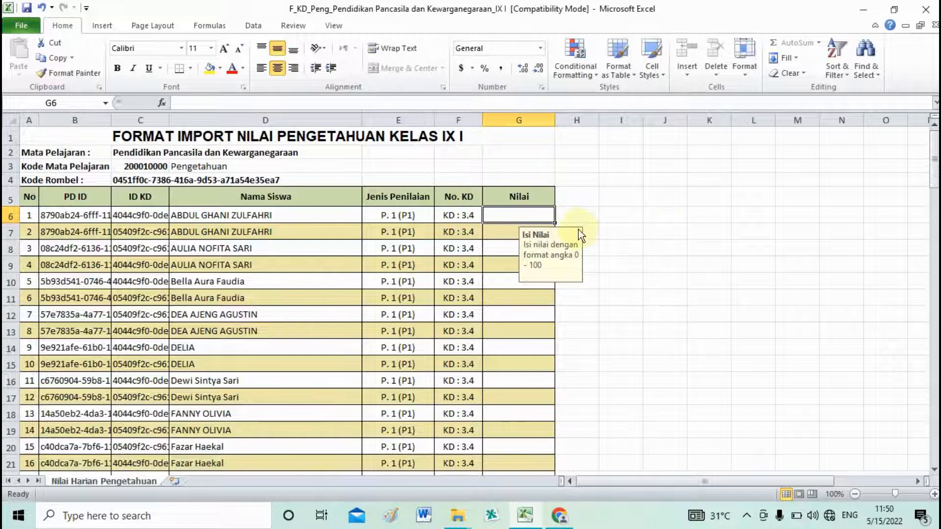
{"action": "type", "text": "80"}
Step: Enter 90 as the second grade in G7 and select both grade cells
{"action": "left_click", "coordinate": [529, 228]}
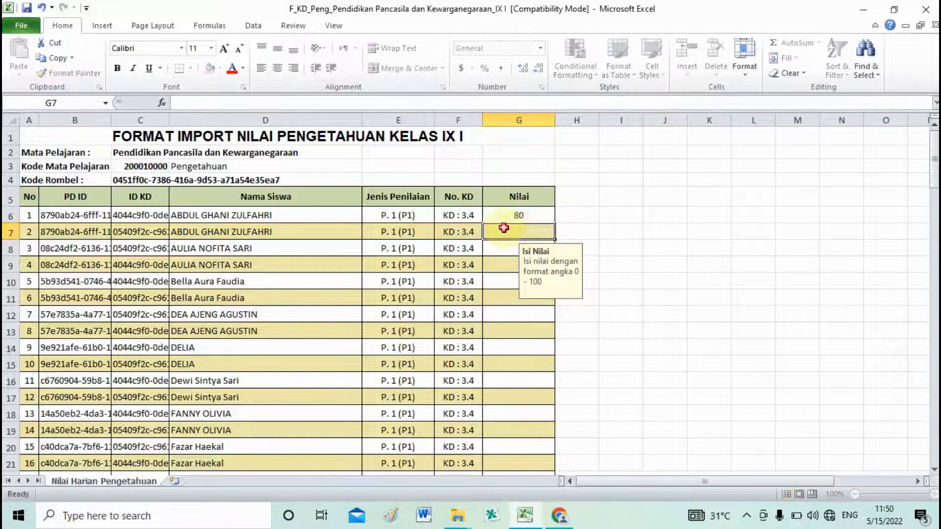
{"action": "type", "text": "90"}
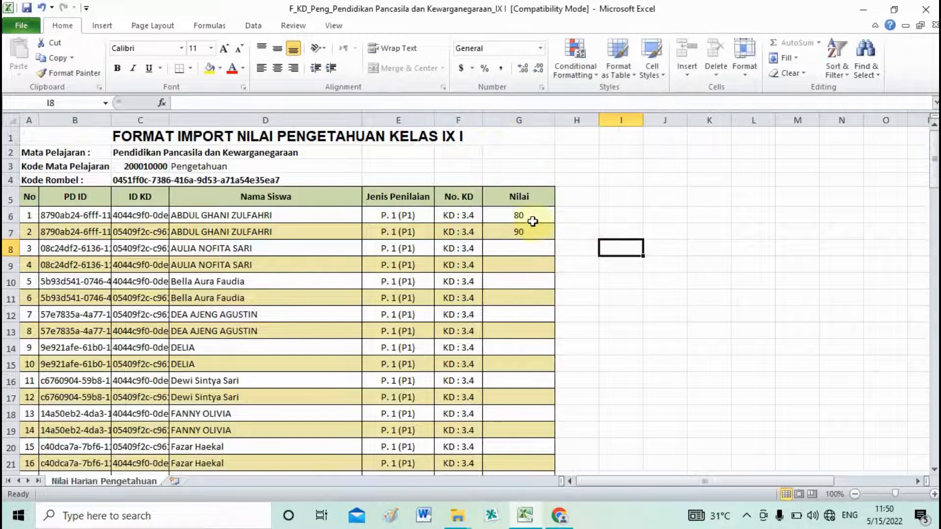
{"action": "left_click", "coordinate": [530, 216]}
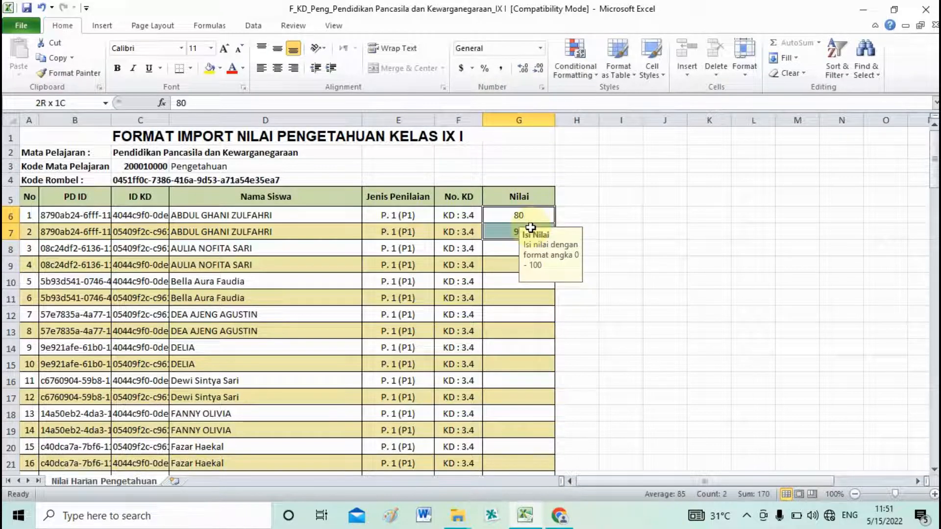
{"action": "left_click", "coordinate": [620, 230]}
Step: Fill the grade 80 from G6 down the Nilai column to row 121, and save and close the knowledge workbook
{"action": "left_click_drag", "start_coordinate": [532, 217], "coordinate": [553, 441]}
{"action": "left_click", "coordinate": [606, 228]}
{"action": "left_click", "coordinate": [527, 215]}
{"action": "left_click", "coordinate": [637, 365]}
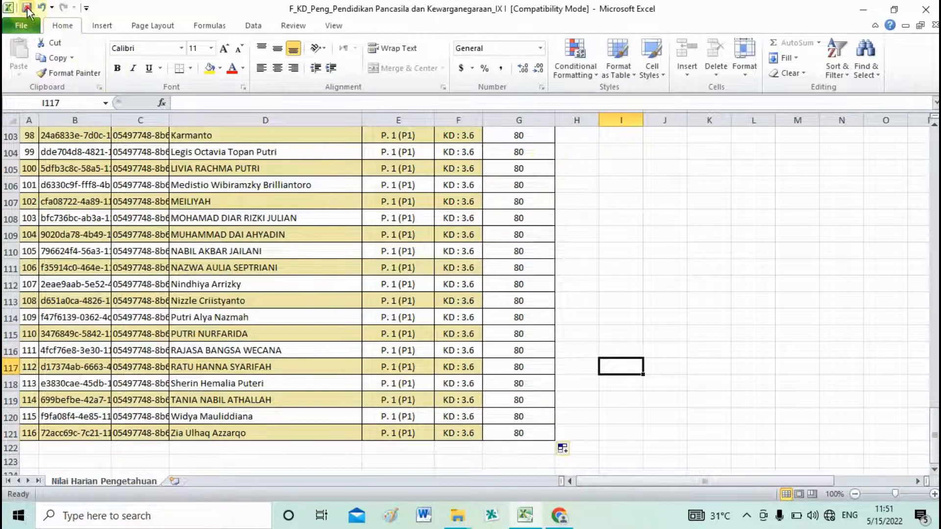
{"action": "left_click", "coordinate": [927, 8]}
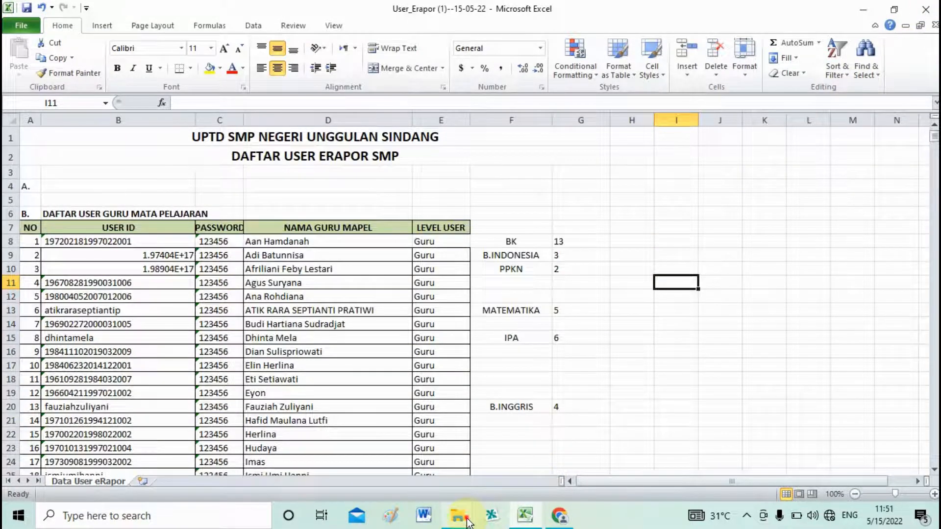
Step: Open the F_KD_Ket skills format from the 2. PPKN folder and enter 90 as the first Nilai grade in G6
{"action": "mouse_move", "coordinate": [468, 521]}
{"action": "left_click", "coordinate": [602, 467]}
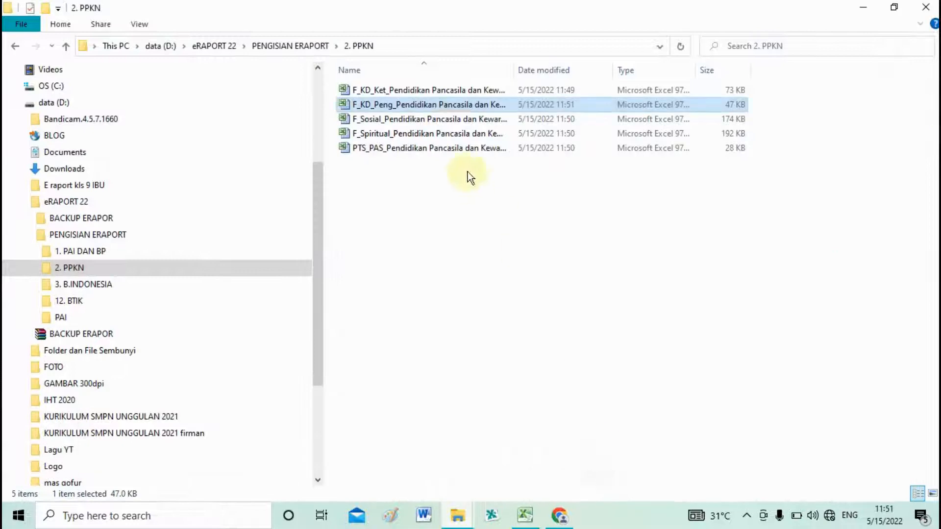
{"action": "double_click", "coordinate": [416, 89]}
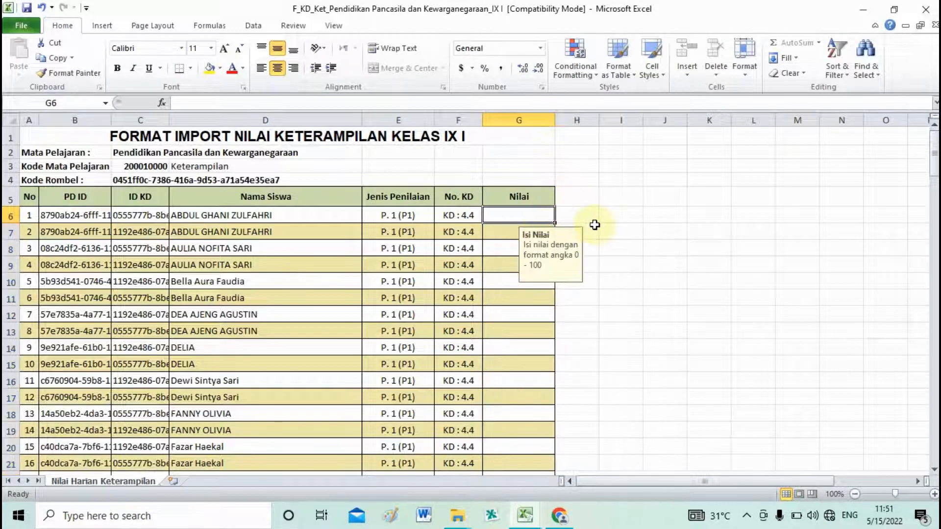
{"action": "type", "text": "90"}
{"action": "left_click", "coordinate": [663, 245]}
Step: Fill the grade 90 down the Nilai column to row 150 and close the skills workbook, saving the changes
{"action": "left_click", "coordinate": [542, 214]}
{"action": "left_click_drag", "start_coordinate": [554, 223], "coordinate": [573, 513]}
{"action": "left_click_drag", "start_coordinate": [570, 460], "coordinate": [569, 462]}
{"action": "left_click", "coordinate": [713, 366]}
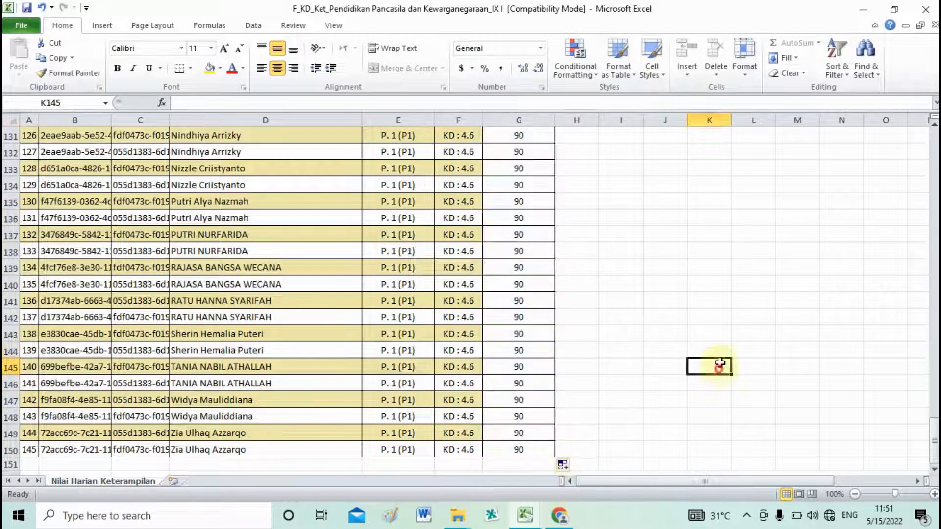
{"action": "left_click", "coordinate": [928, 10]}
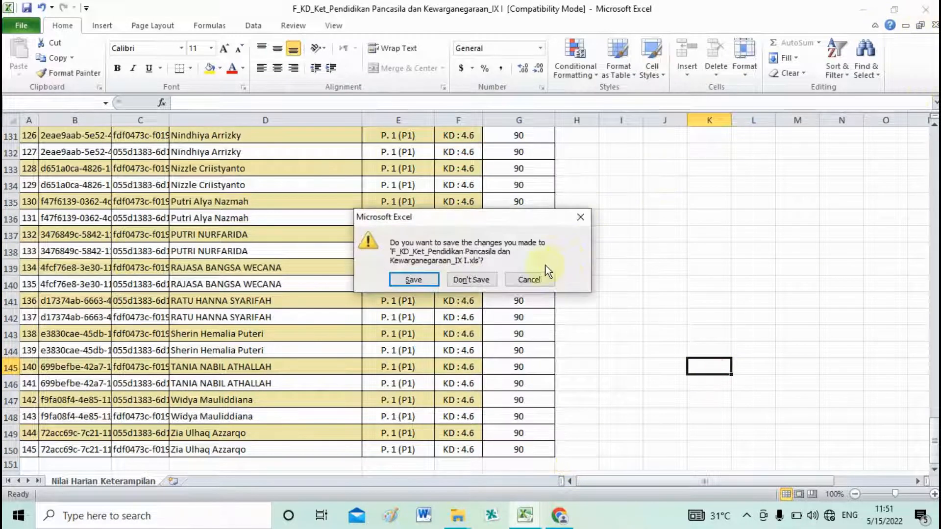
{"action": "left_click", "coordinate": [419, 277]}
Step: Open the F_Sosial social attitude format from the 2. PPKN folder and enter 3 as the first Nilai grade in G6
{"action": "mouse_move", "coordinate": [457, 519]}
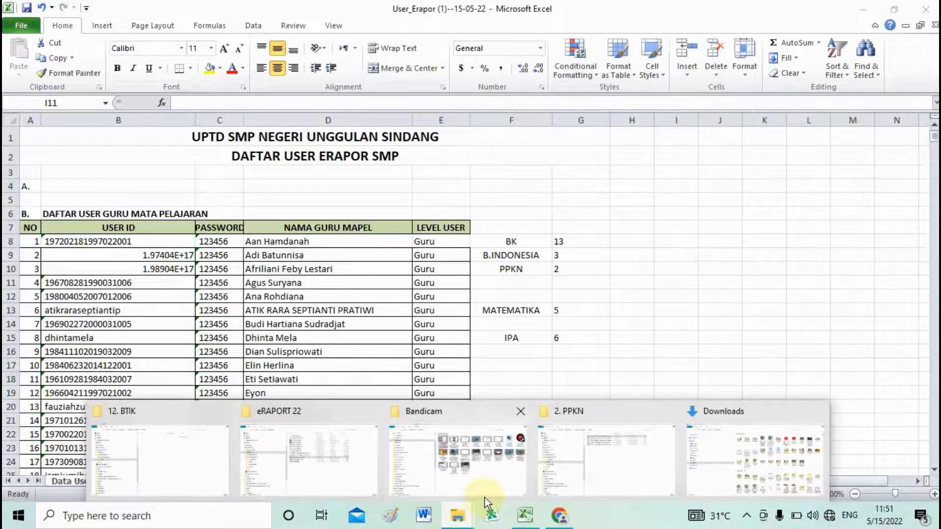
{"action": "left_click", "coordinate": [560, 464]}
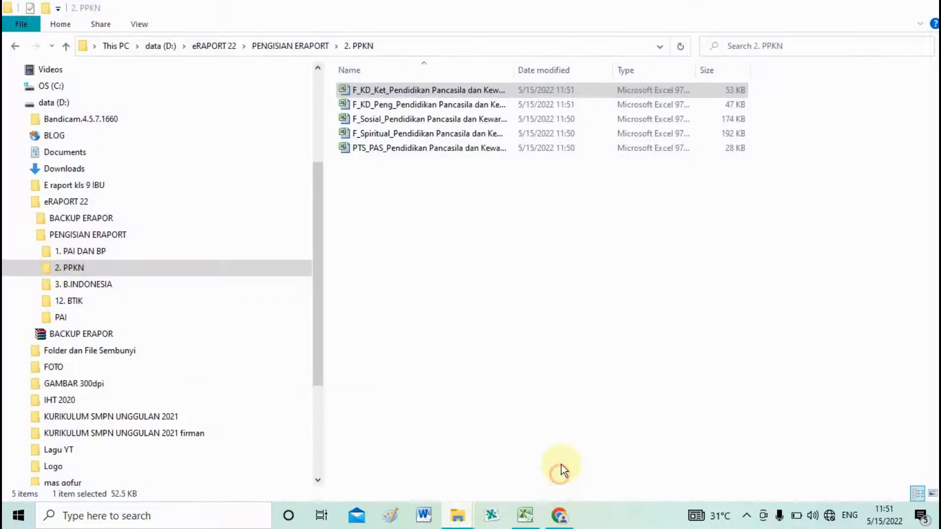
{"action": "left_click", "coordinate": [392, 119]}
{"action": "double_click", "coordinate": [392, 118]}
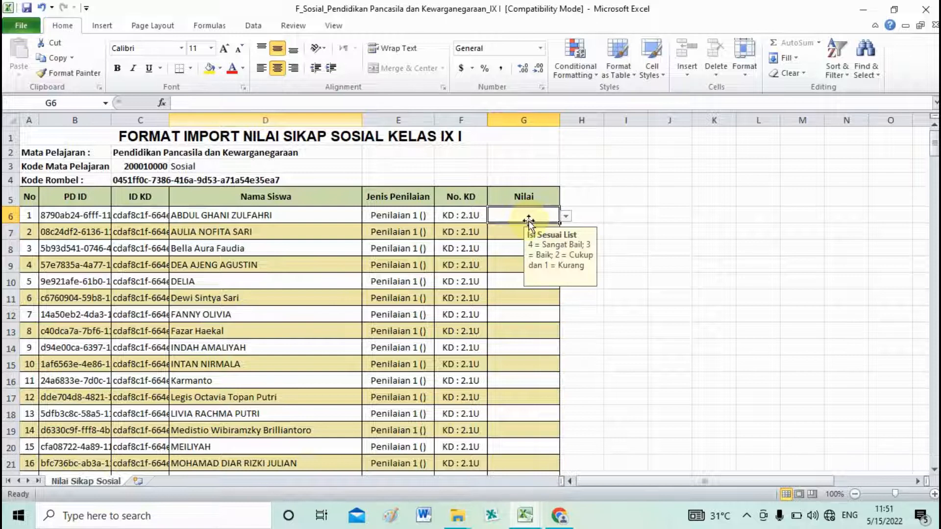
{"action": "type", "text": "3"}
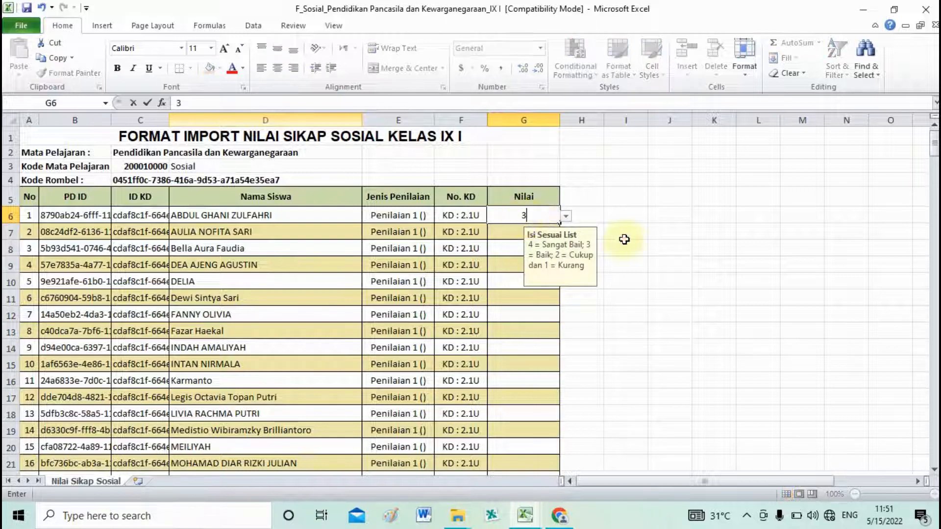
{"action": "key", "text": "ctrl+Return"}
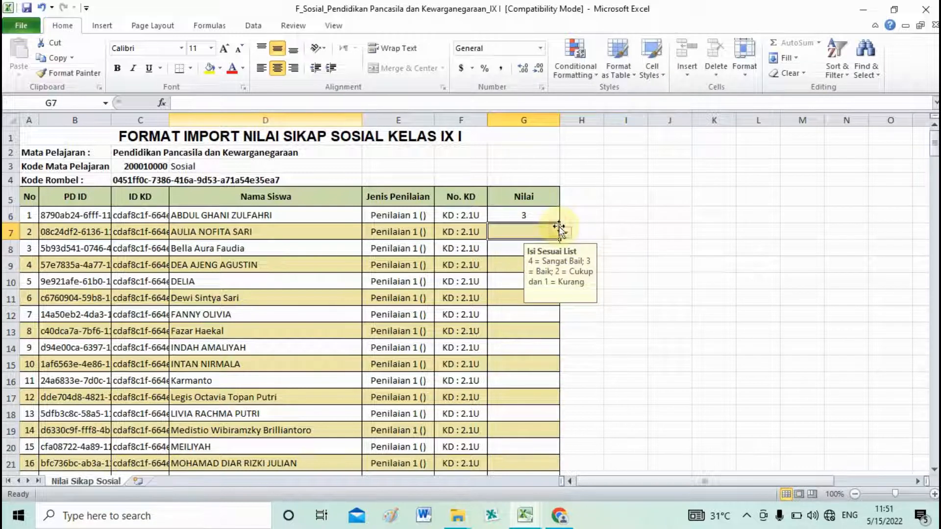
Step: Fill the grade 3 down the Nilai column to row 266 and close the social attitude workbook, saving the changes
{"action": "left_click_drag", "start_coordinate": [562, 226], "coordinate": [561, 442]}
{"action": "left_click", "coordinate": [925, 10]}
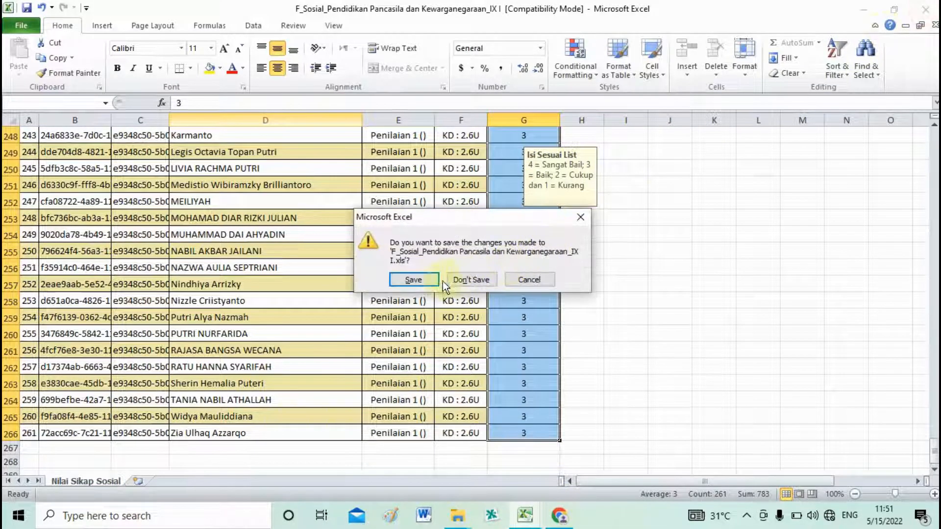
{"action": "left_click", "coordinate": [456, 279]}
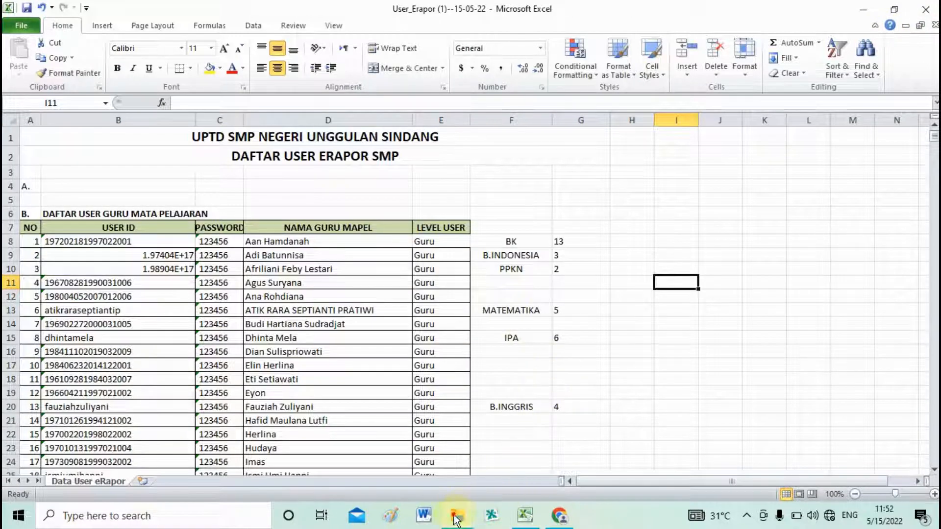
Step: Open the F_Spiritual spiritual attitude format from the 2. PPKN folder and enter 3 as the first Nilai grade in G6
{"action": "left_click", "coordinate": [456, 518]}
{"action": "left_click", "coordinate": [583, 480]}
{"action": "double_click", "coordinate": [421, 134]}
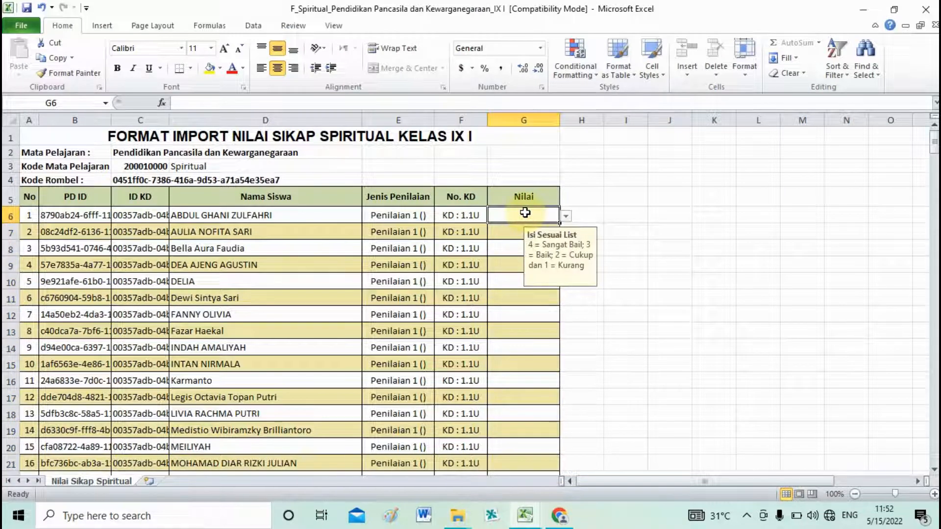
{"action": "type", "text": "3"}
{"action": "left_click", "coordinate": [672, 234]}
Step: Fill the grade 3 down the Nilai column to row 295 and close the spiritual attitude workbook, saving the changes
{"action": "left_click", "coordinate": [542, 216]}
{"action": "left_click_drag", "start_coordinate": [559, 223], "coordinate": [569, 497]}
{"action": "left_click_drag", "start_coordinate": [561, 458], "coordinate": [554, 455]}
{"action": "left_click", "coordinate": [923, 11]}
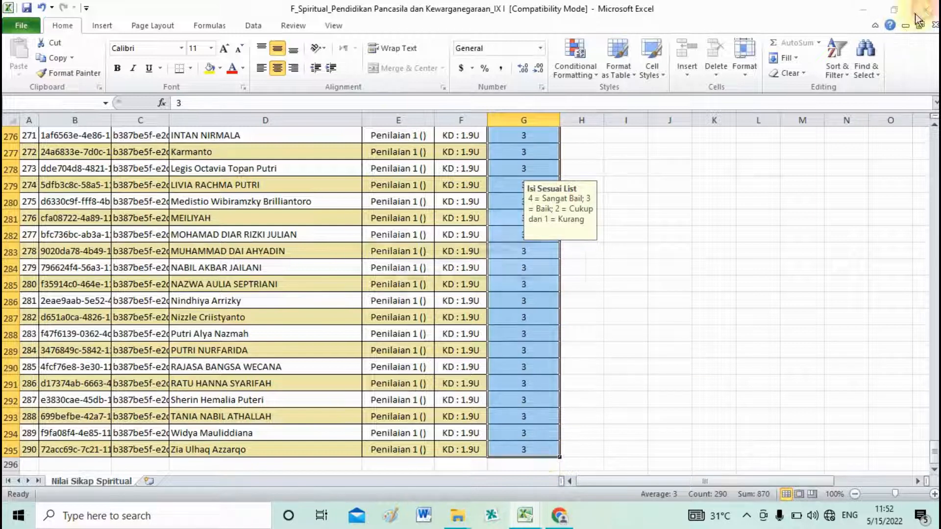
{"action": "left_click", "coordinate": [413, 279]}
Step: Open the PTS_PAS format from the 2. PPKN folder and enter the first student's grades, 80 in column F and 90 in column G
{"action": "left_click", "coordinate": [466, 518]}
{"action": "left_click", "coordinate": [595, 483]}
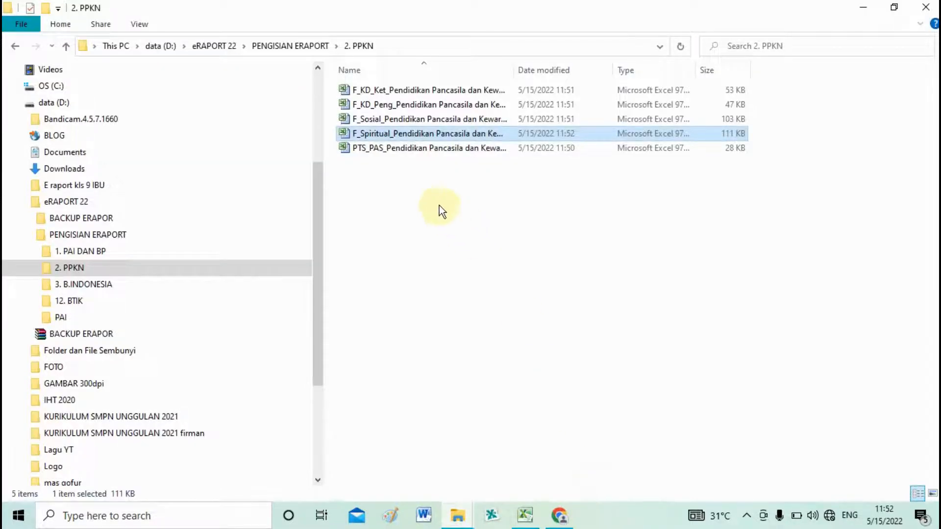
{"action": "double_click", "coordinate": [375, 149]}
{"action": "left_click", "coordinate": [473, 213]}
{"action": "left_click", "coordinate": [629, 211]}
{"action": "left_click", "coordinate": [468, 211]}
{"action": "type", "text": "80"}
{"action": "left_click", "coordinate": [634, 264]}
{"action": "left_click", "coordinate": [513, 214]}
{"action": "type", "text": "90"}
{"action": "left_click", "coordinate": [634, 248]}
Step: Fill the grades 80 and 90 down columns F and G to row 34 and close the PTS_PAS workbook
{"action": "left_click_drag", "start_coordinate": [474, 213], "coordinate": [507, 224]}
{"action": "left_click", "coordinate": [631, 216]}
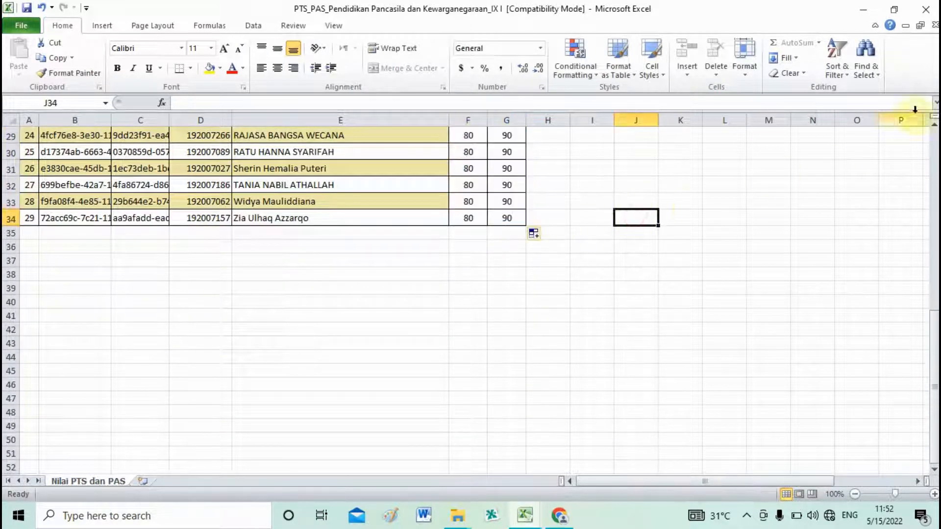
{"action": "left_click", "coordinate": [926, 9]}
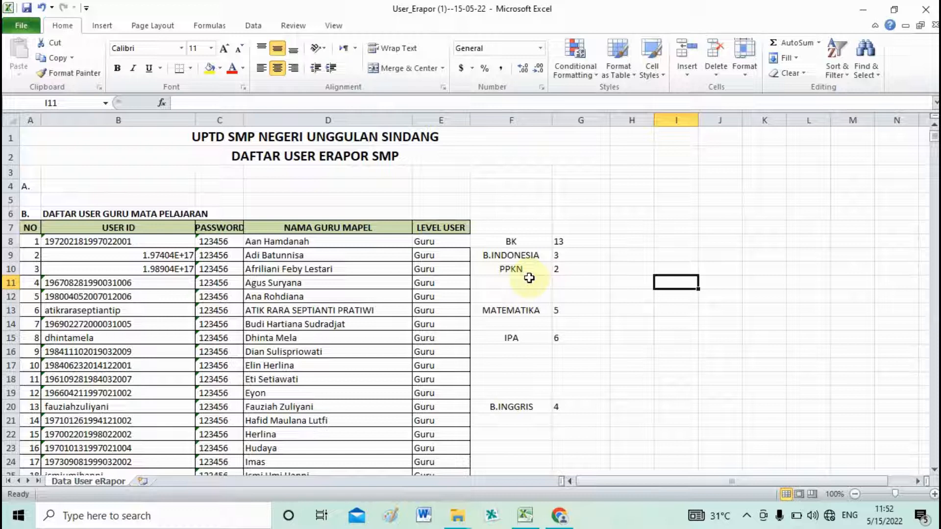
Step: Switch back to e-Rapor SMP in the browser and list the Import Nilai Siswa options
{"action": "left_click", "coordinate": [563, 520]}
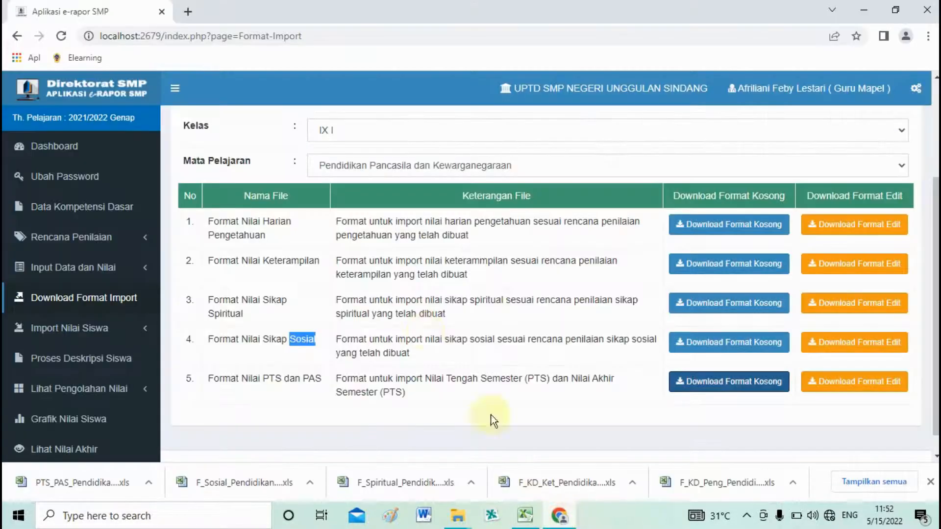
{"action": "left_click", "coordinate": [93, 329]}
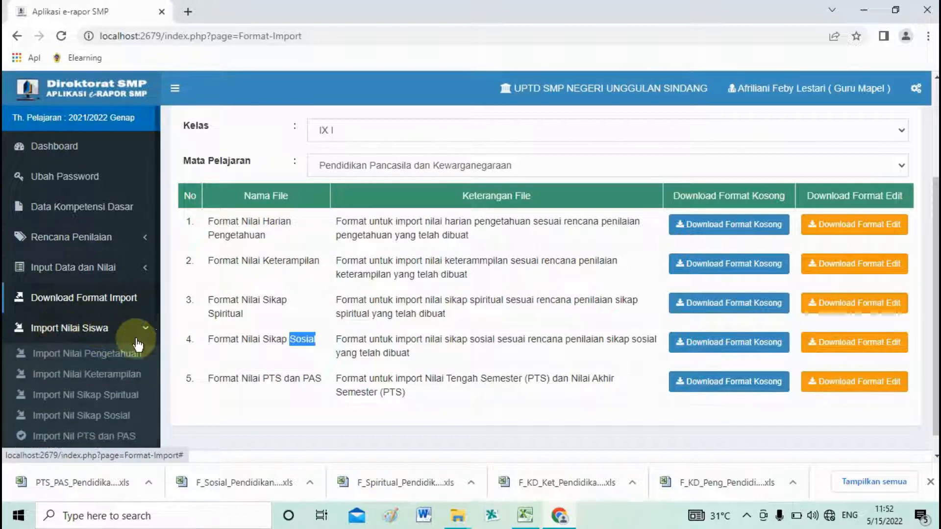
{"action": "scroll", "coordinate": [135, 338], "scroll_direction": "down", "scroll_amount": 5}
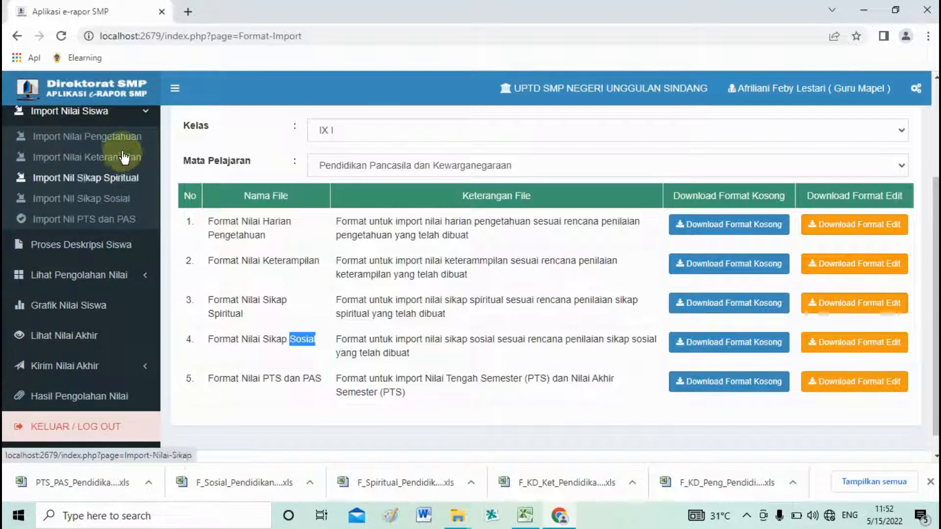
Step: Choose the F_KD_Peng file from the 2. PPKN folder as the knowledge grade file for Import Nilai Pengetahuan
{"action": "left_click", "coordinate": [101, 137]}
{"action": "left_click_drag", "start_coordinate": [195, 268], "coordinate": [232, 269]}
{"action": "left_click", "coordinate": [187, 269]}
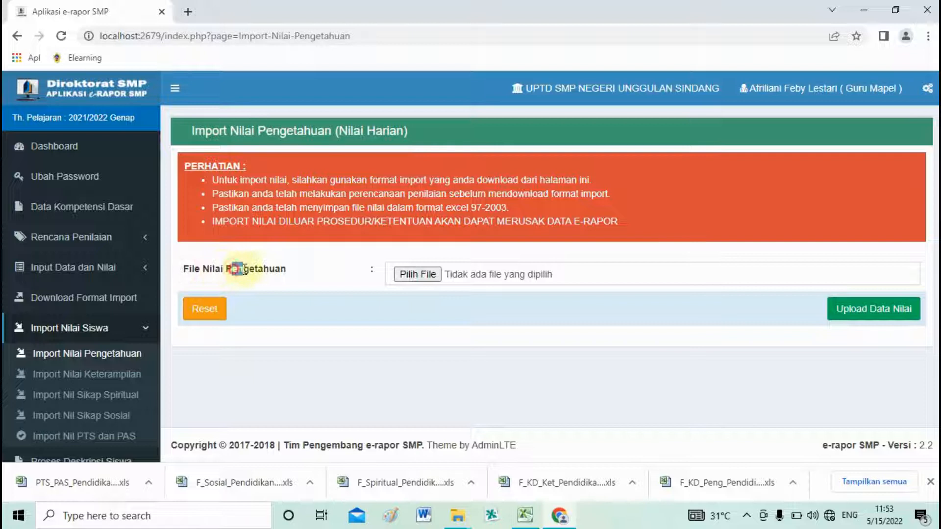
{"action": "left_click", "coordinate": [401, 274]}
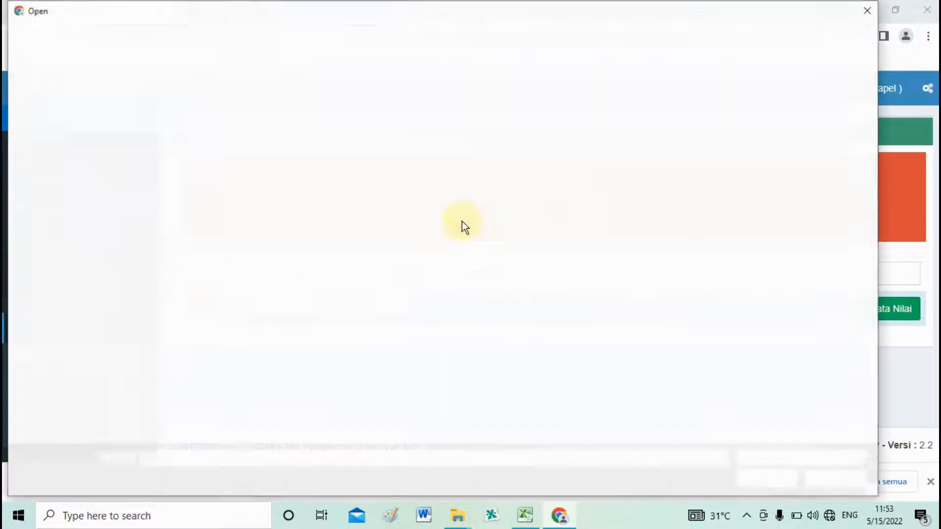
{"action": "double_click", "coordinate": [270, 118]}
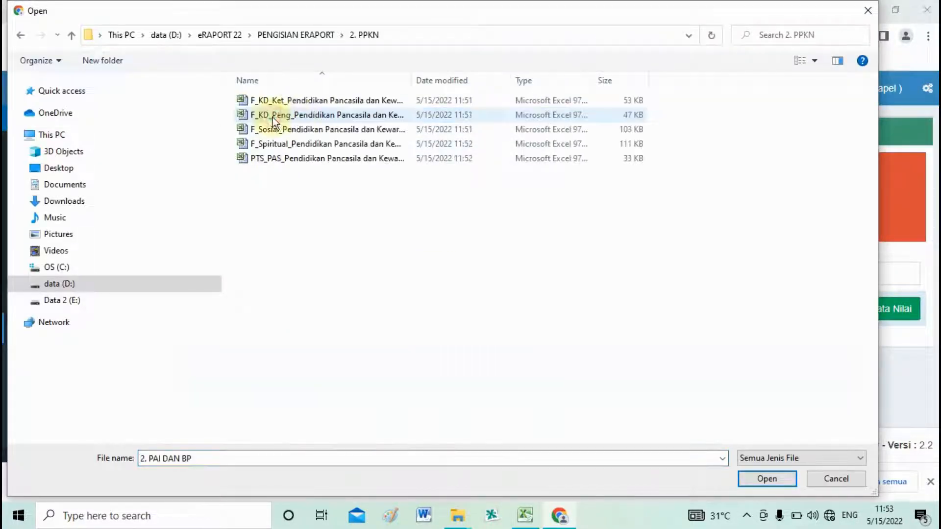
{"action": "left_click", "coordinate": [287, 116]}
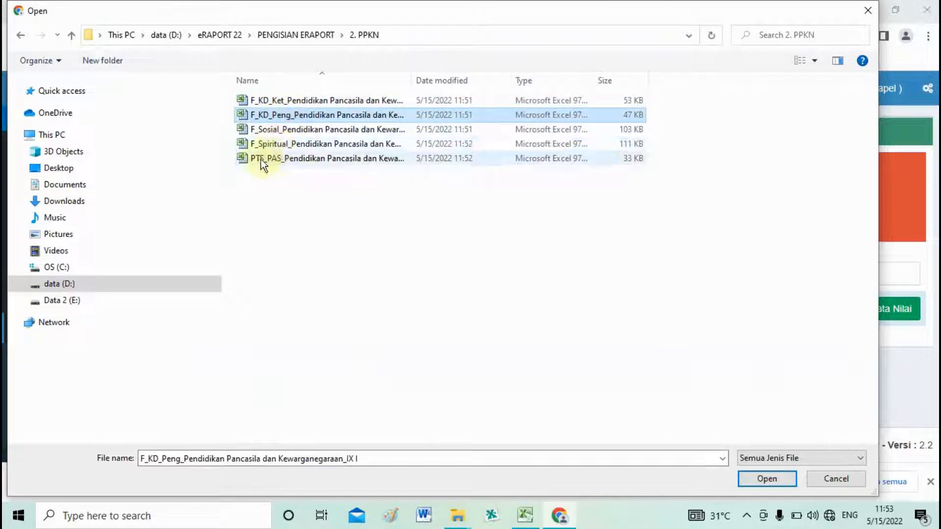
{"action": "double_click", "coordinate": [281, 117]}
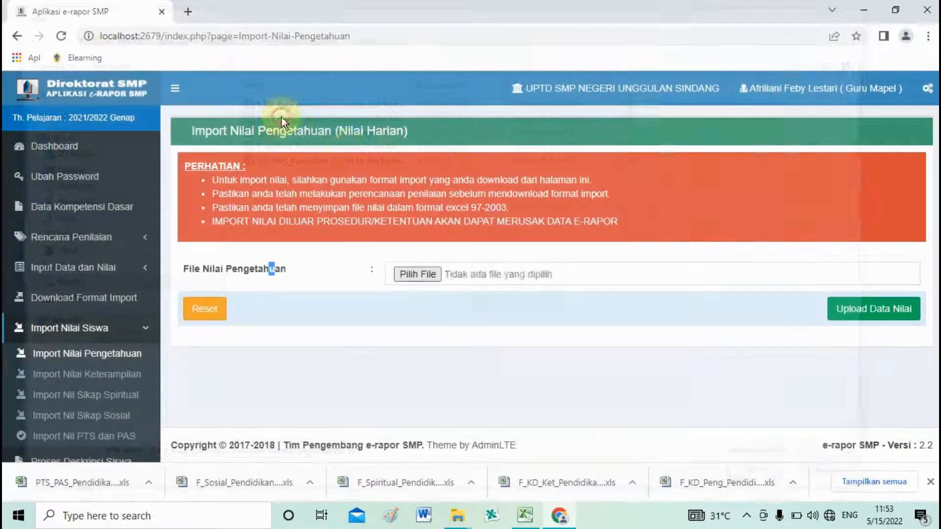
Step: Upload the chosen knowledge grade file, check the listed grades to the last student and save them
{"action": "left_click", "coordinate": [846, 309]}
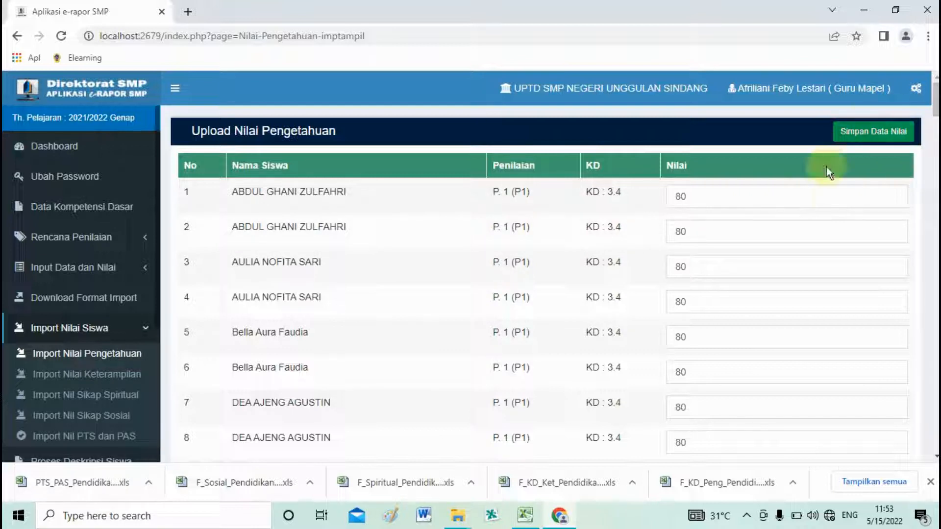
{"action": "left_click", "coordinate": [773, 231]}
{"action": "scroll", "coordinate": [650, 339], "scroll_direction": "down", "scroll_amount": 20}
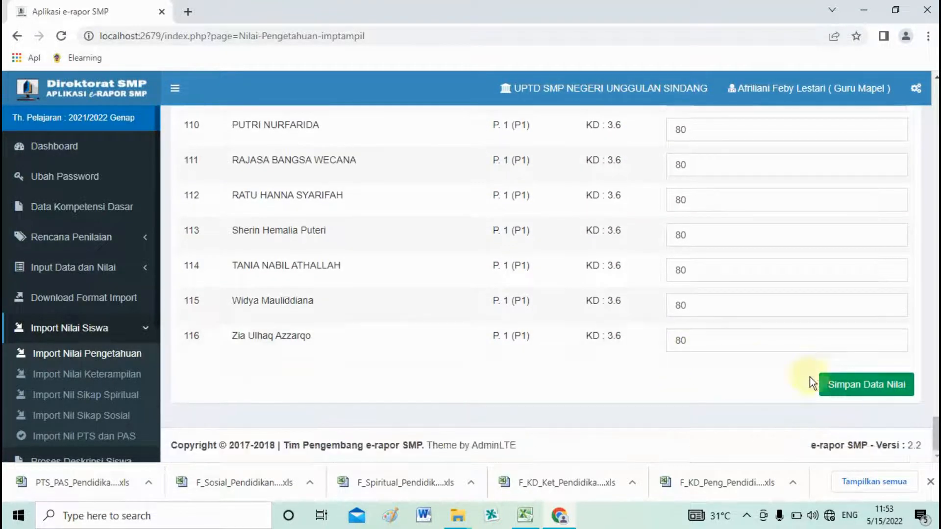
{"action": "left_click", "coordinate": [865, 392]}
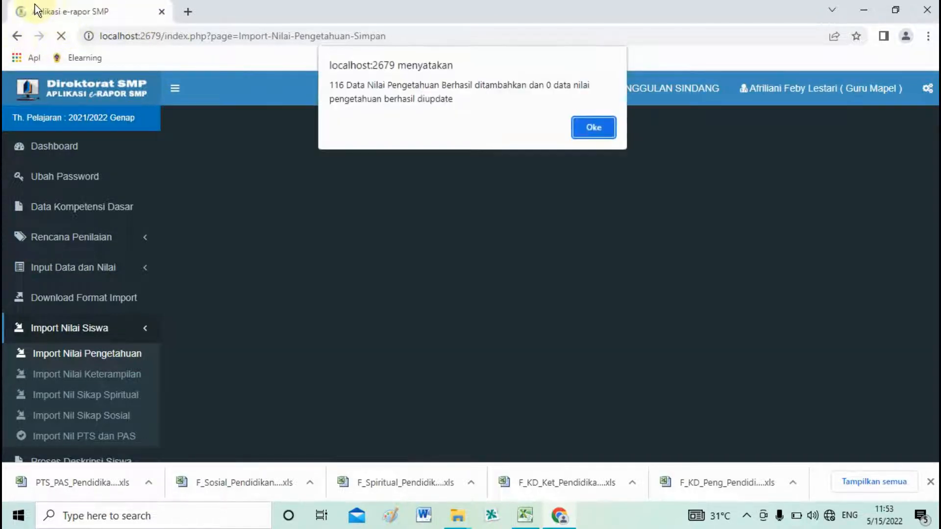
{"action": "left_click", "coordinate": [594, 126]}
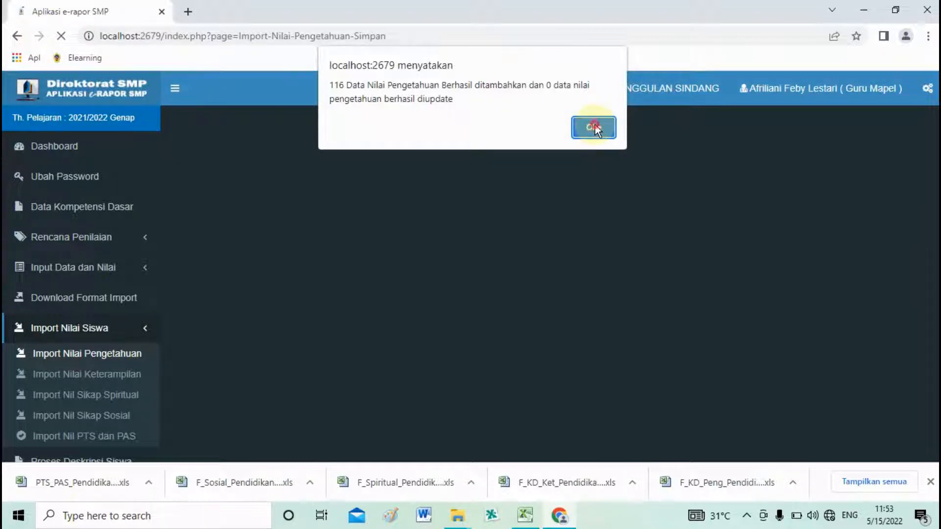
Step: Import the skills grades from the F_KD_Ket file through Import Nilai Keterampilan and save the uploaded data
{"action": "left_click", "coordinate": [113, 380]}
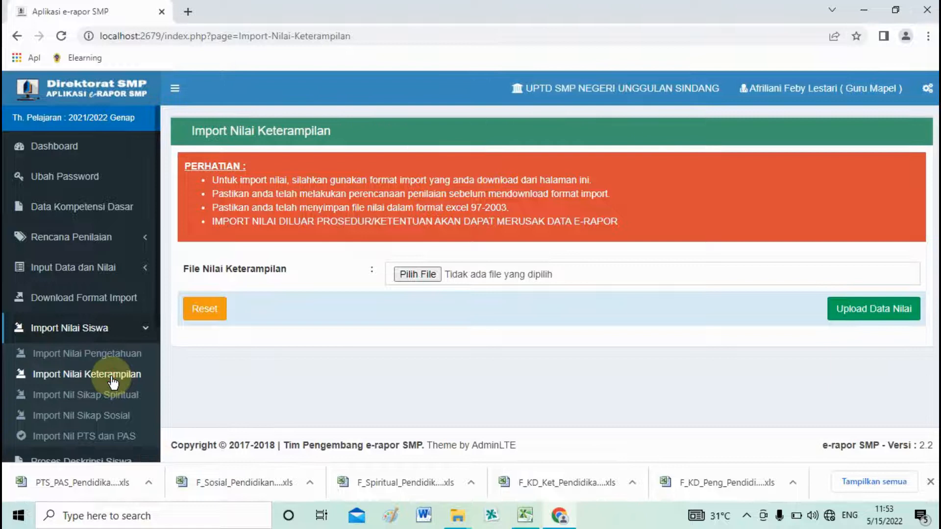
{"action": "left_click", "coordinate": [427, 275]}
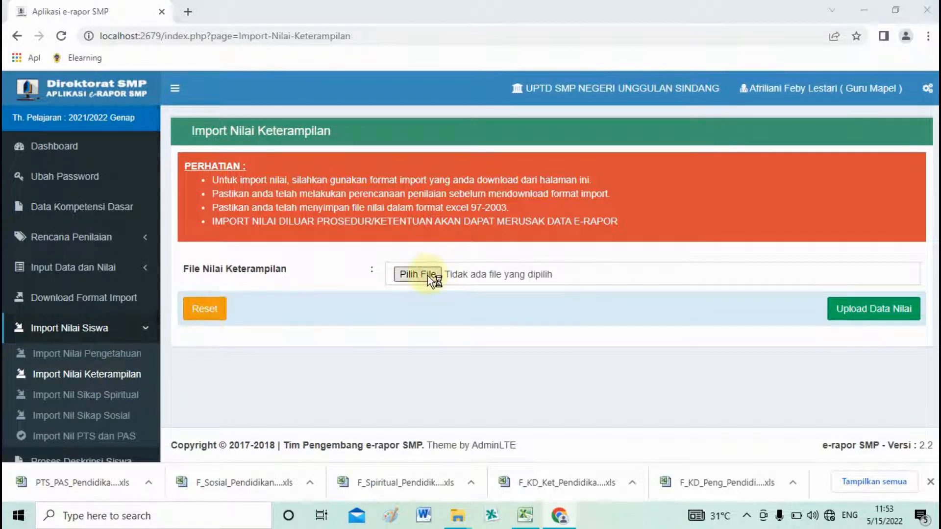
{"action": "left_click", "coordinate": [275, 101]}
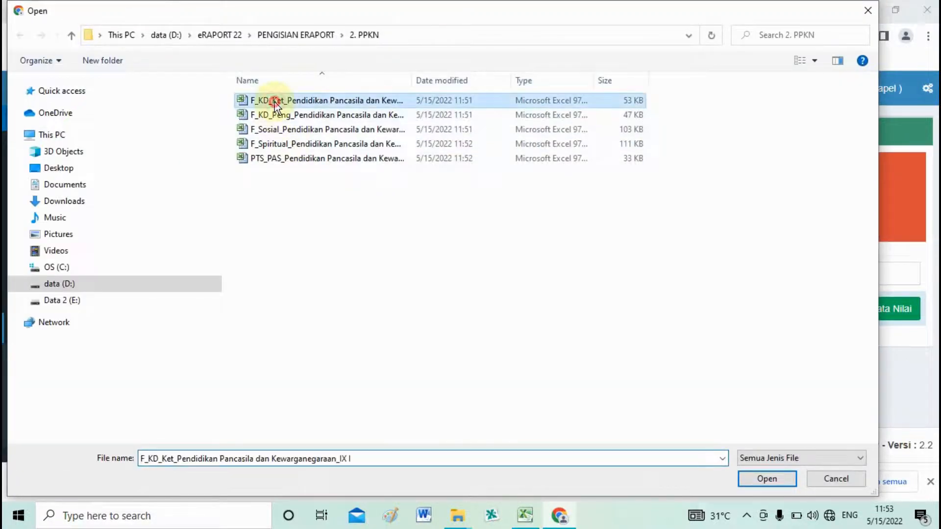
{"action": "double_click", "coordinate": [278, 102]}
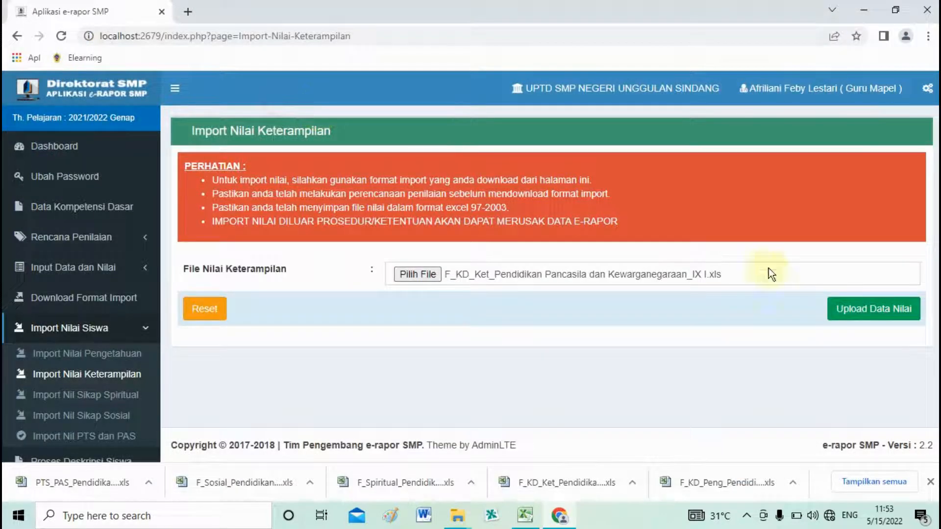
{"action": "left_click", "coordinate": [838, 308]}
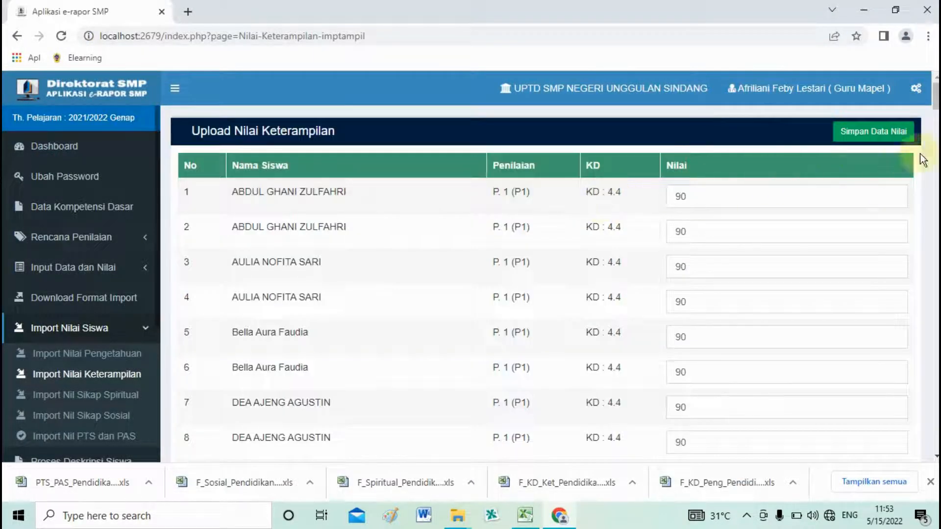
{"action": "left_click_drag", "start_coordinate": [936, 98], "coordinate": [936, 436]}
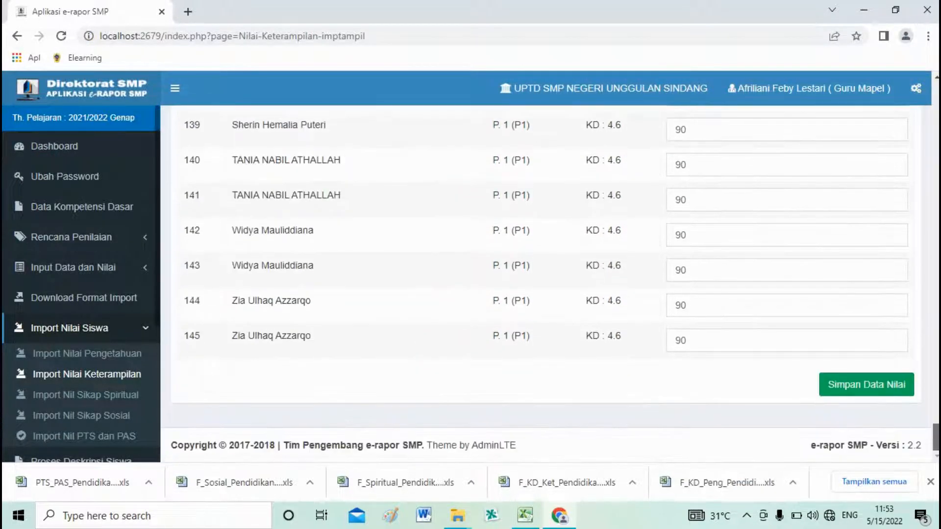
{"action": "left_click", "coordinate": [848, 386]}
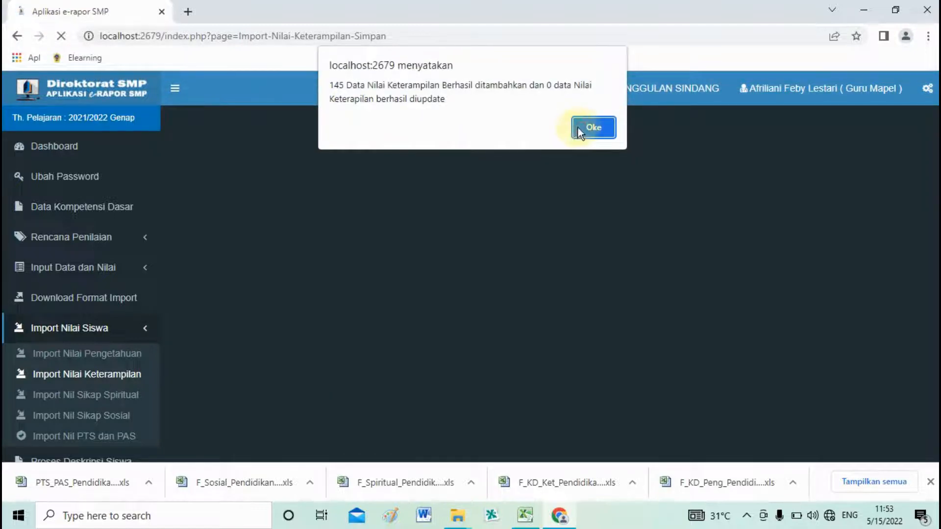
{"action": "left_click", "coordinate": [592, 127]}
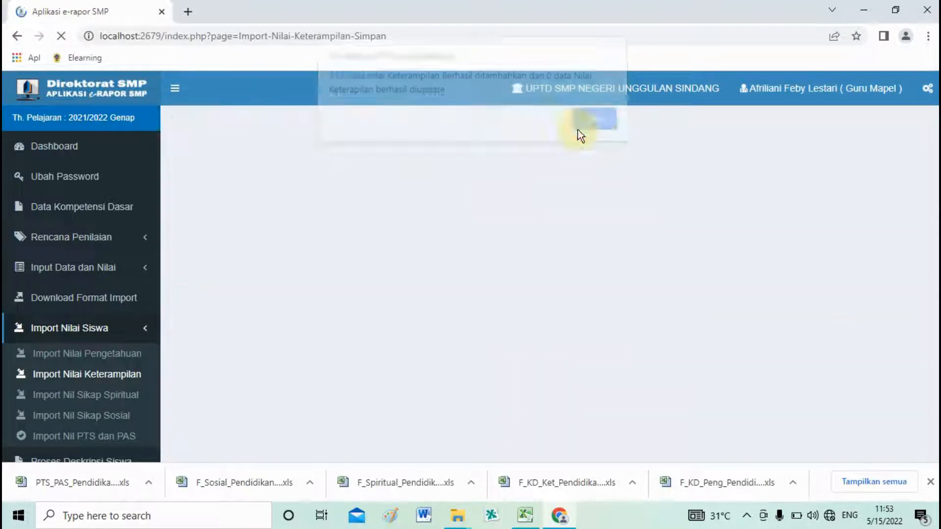
Step: Import the spiritual attitude grades from the F_Spiritual file and save the uploaded data
{"action": "left_click", "coordinate": [112, 401]}
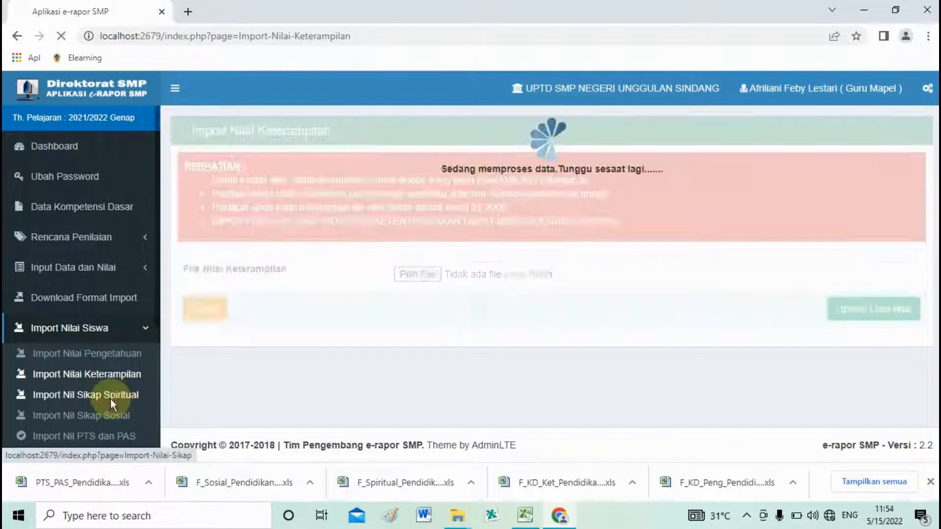
{"action": "left_click", "coordinate": [417, 275]}
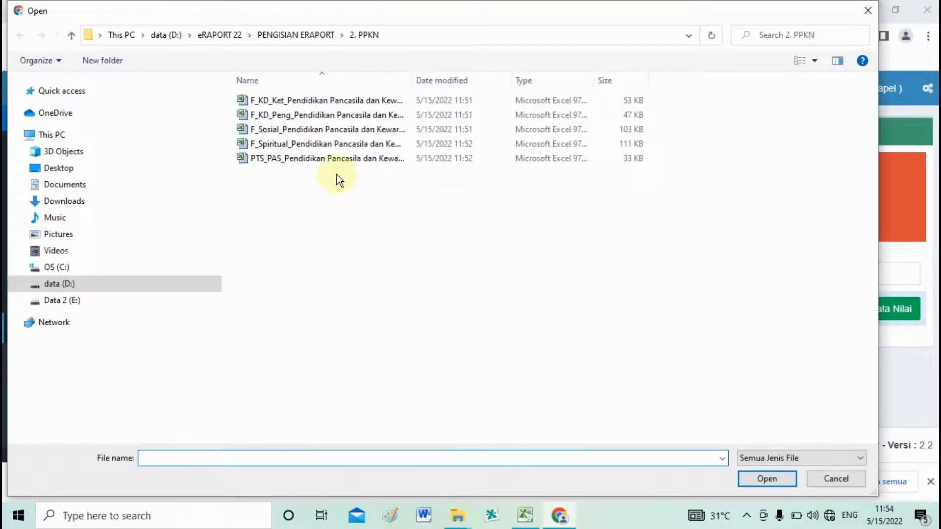
{"action": "double_click", "coordinate": [276, 146]}
{"action": "left_click", "coordinate": [839, 310]}
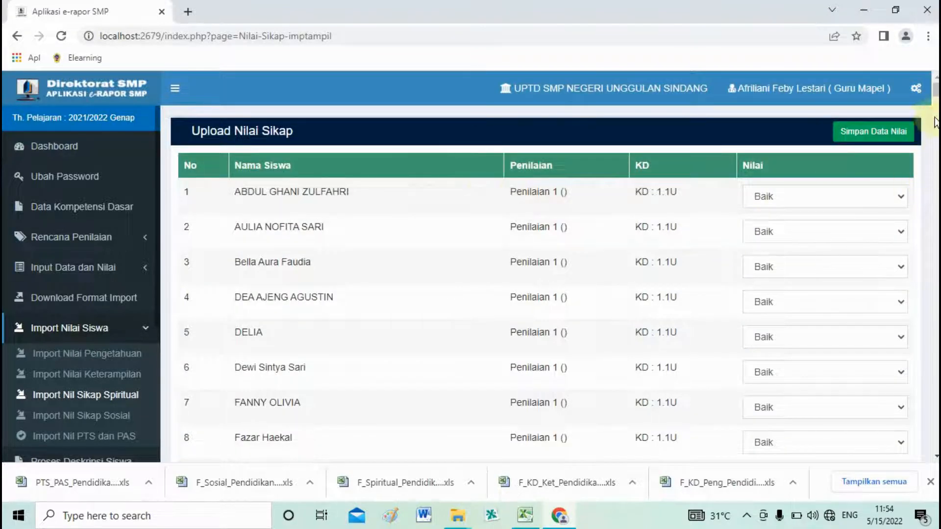
{"action": "left_click_drag", "start_coordinate": [936, 89], "coordinate": [935, 441]}
{"action": "left_click", "coordinate": [865, 385]}
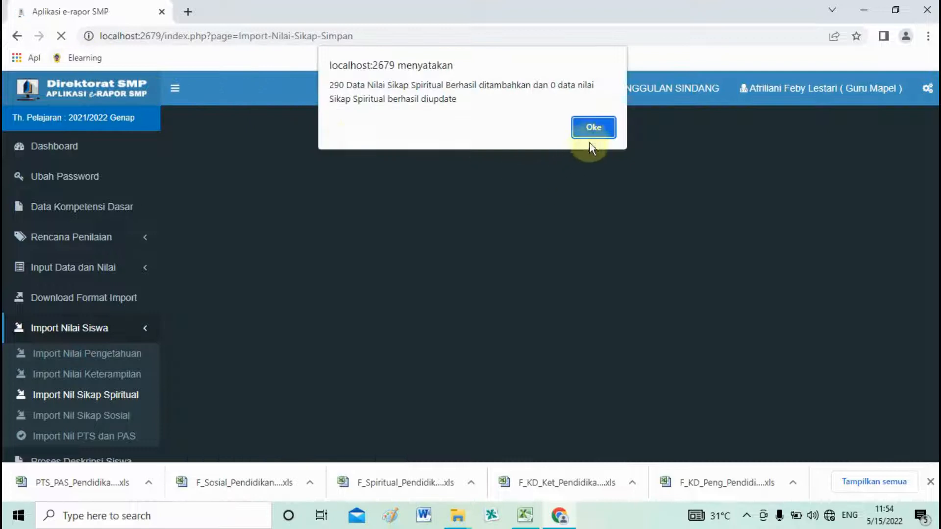
{"action": "left_click", "coordinate": [592, 128]}
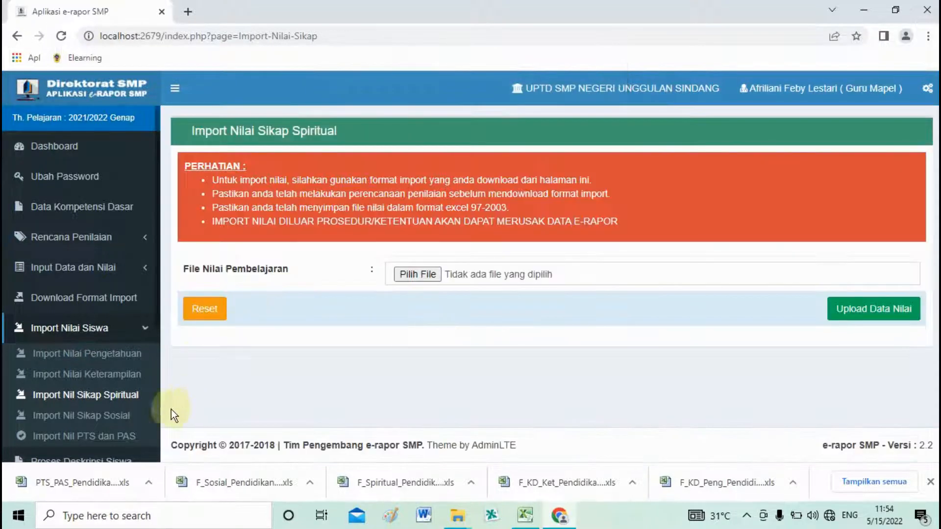
Step: Import the social attitude grades from the F_Sosial file and save the uploaded data
{"action": "left_click", "coordinate": [112, 416]}
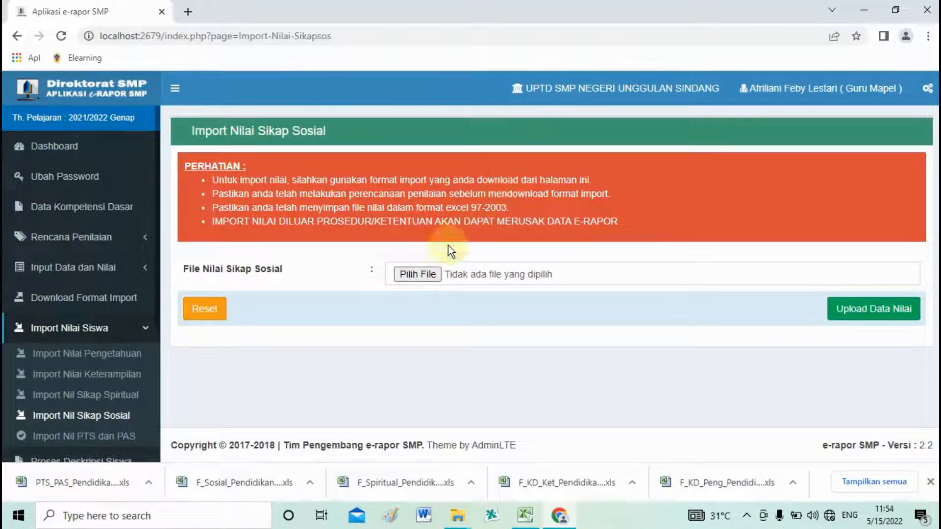
{"action": "left_click", "coordinate": [425, 275]}
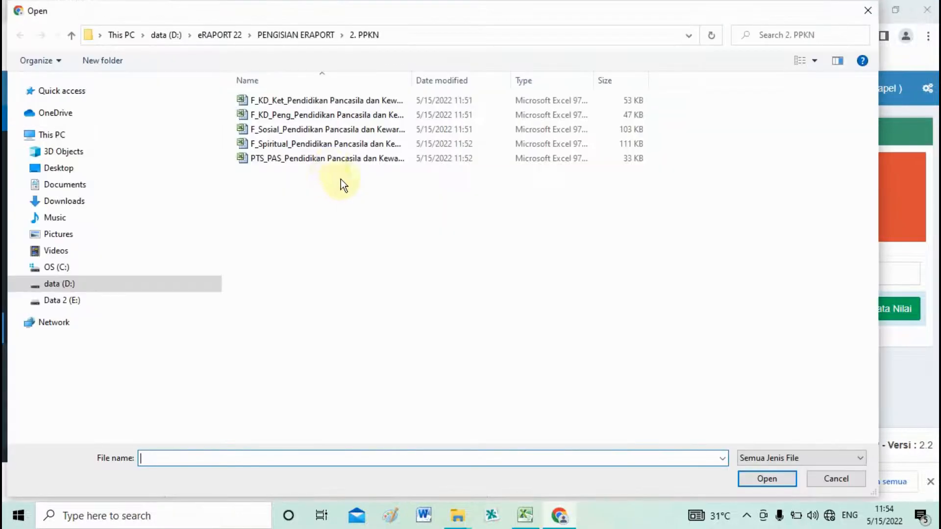
{"action": "double_click", "coordinate": [267, 130]}
{"action": "left_click", "coordinate": [834, 306]}
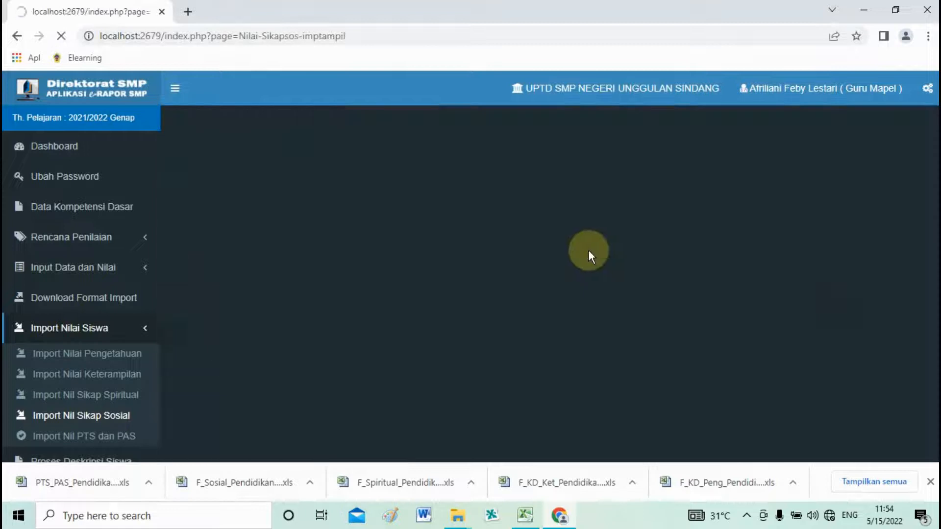
{"action": "left_click_drag", "start_coordinate": [935, 90], "coordinate": [936, 444]}
{"action": "left_click", "coordinate": [850, 392]}
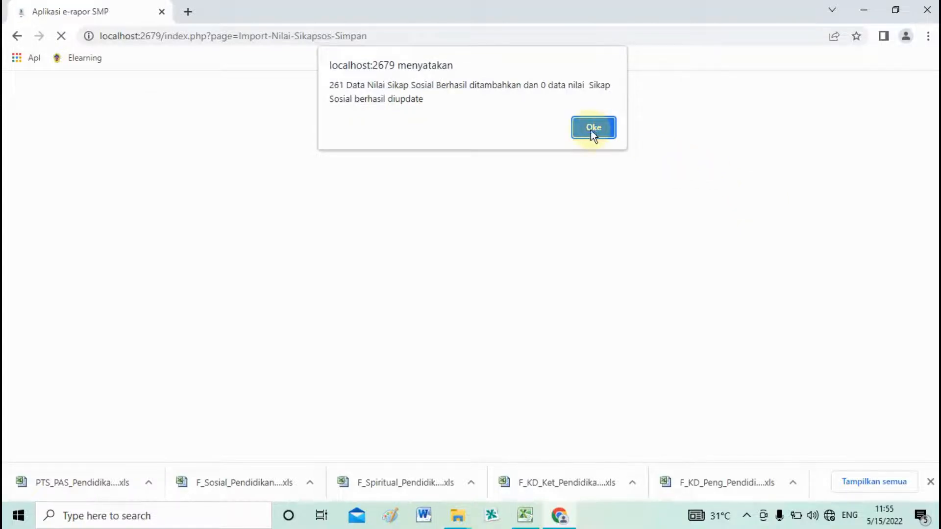
{"action": "left_click", "coordinate": [590, 129]}
Step: Import the midterm and final semester grades from the PTS_PAS file, check them to the last student and save them
{"action": "left_click", "coordinate": [115, 436]}
{"action": "left_click", "coordinate": [426, 276]}
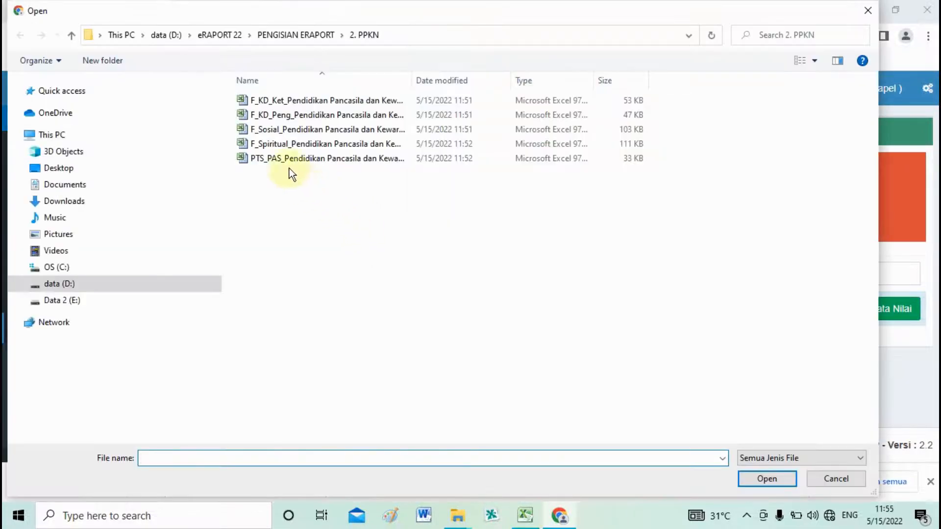
{"action": "double_click", "coordinate": [286, 162]}
{"action": "left_click", "coordinate": [854, 310]}
{"action": "scroll", "coordinate": [854, 317], "scroll_direction": "down", "scroll_amount": 3}
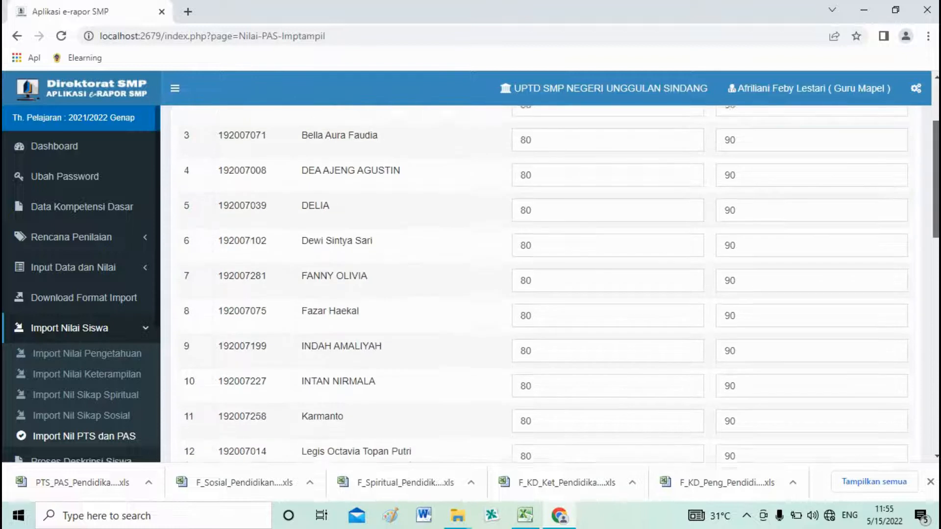
{"action": "scroll", "coordinate": [857, 343], "scroll_direction": "down", "scroll_amount": 10}
{"action": "left_click", "coordinate": [735, 338]}
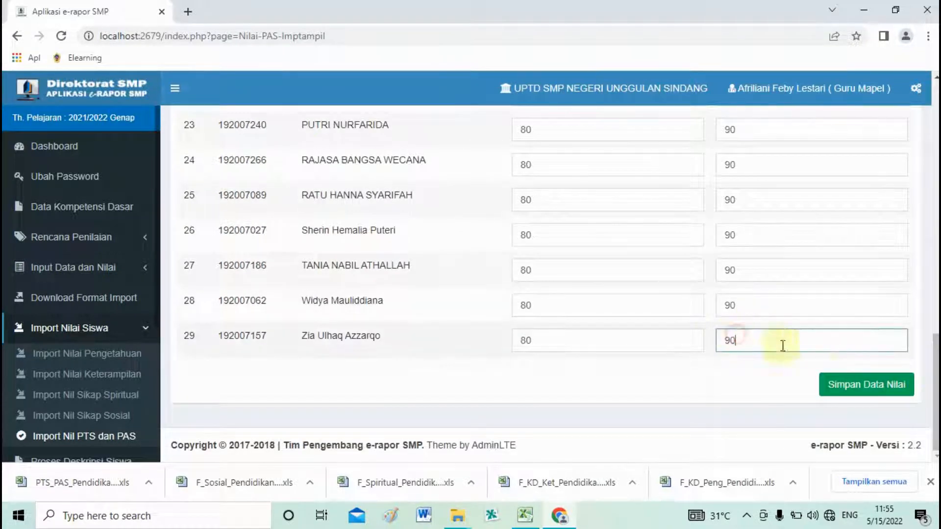
{"action": "left_click", "coordinate": [846, 384]}
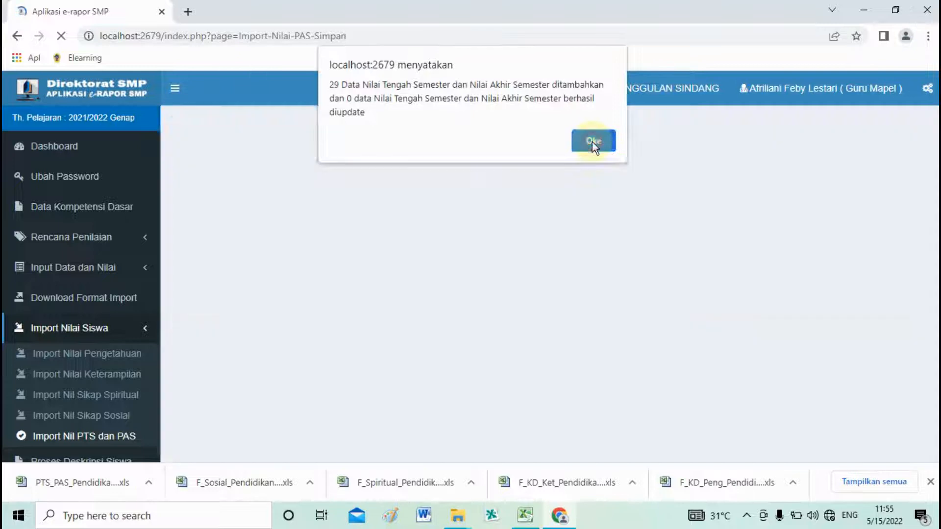
{"action": "left_click", "coordinate": [592, 142]}
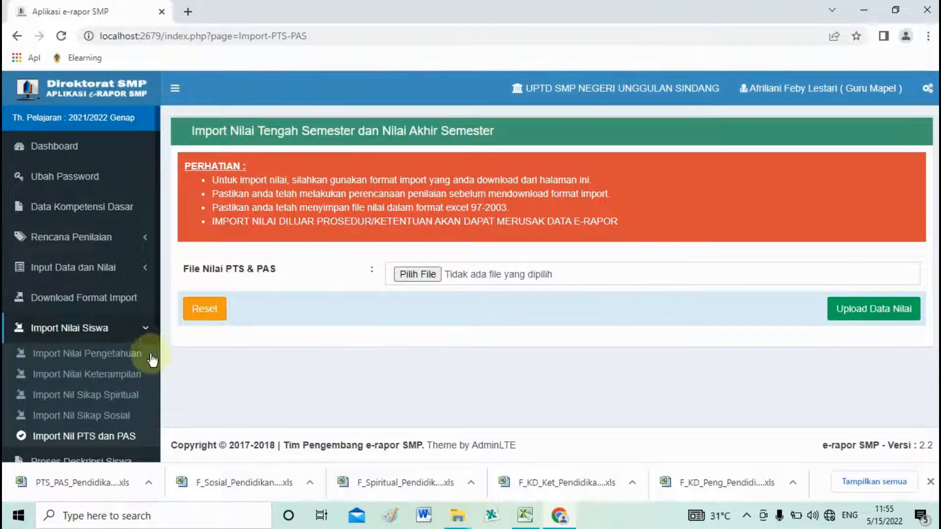
Step: Load the student grade descriptions in Proses Deskripsi Siswa for class IX I and Pendidikan Pancasila dan Kewarganegaraan
{"action": "scroll", "coordinate": [147, 357], "scroll_direction": "down", "scroll_amount": 3}
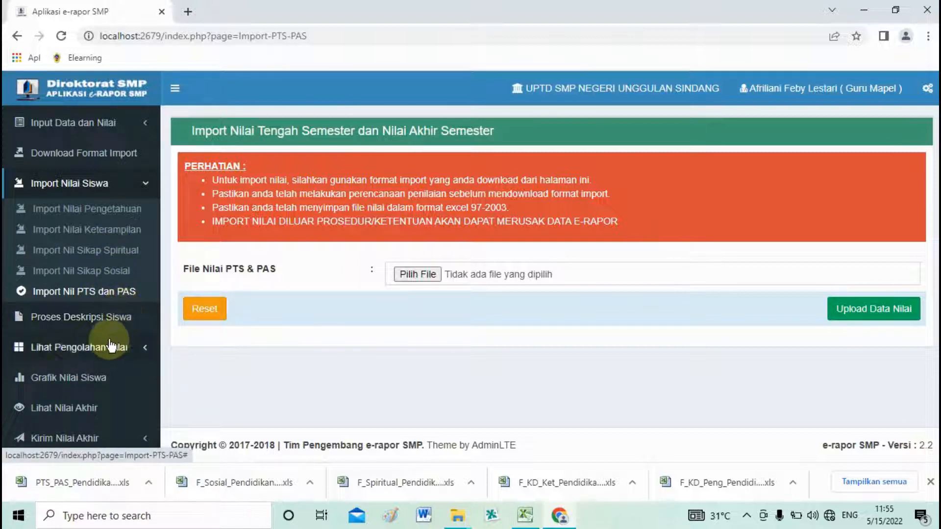
{"action": "left_click", "coordinate": [56, 325]}
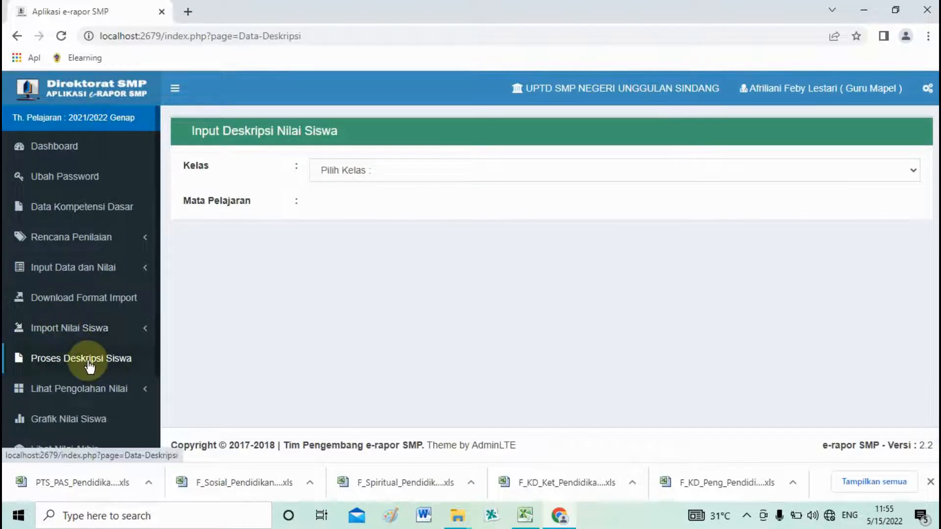
{"action": "left_click", "coordinate": [455, 170]}
{"action": "left_click", "coordinate": [447, 200]}
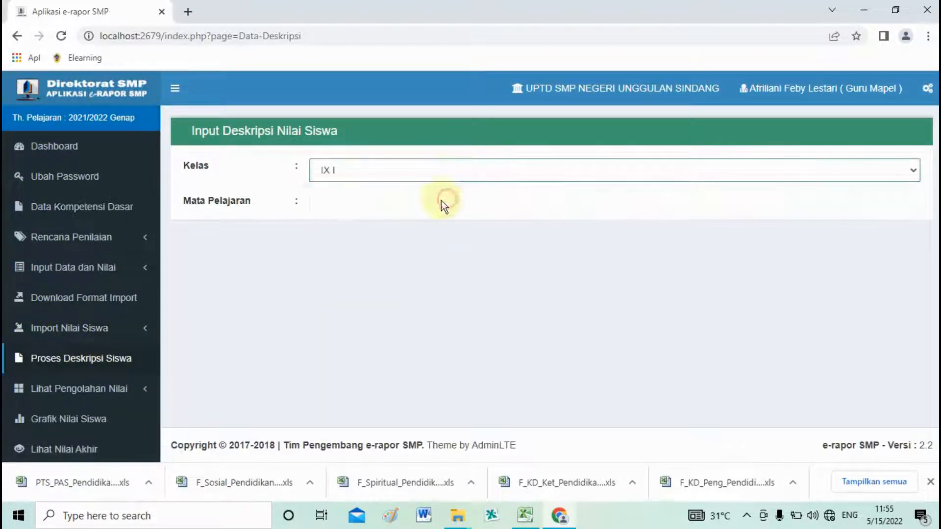
{"action": "left_click", "coordinate": [397, 210]}
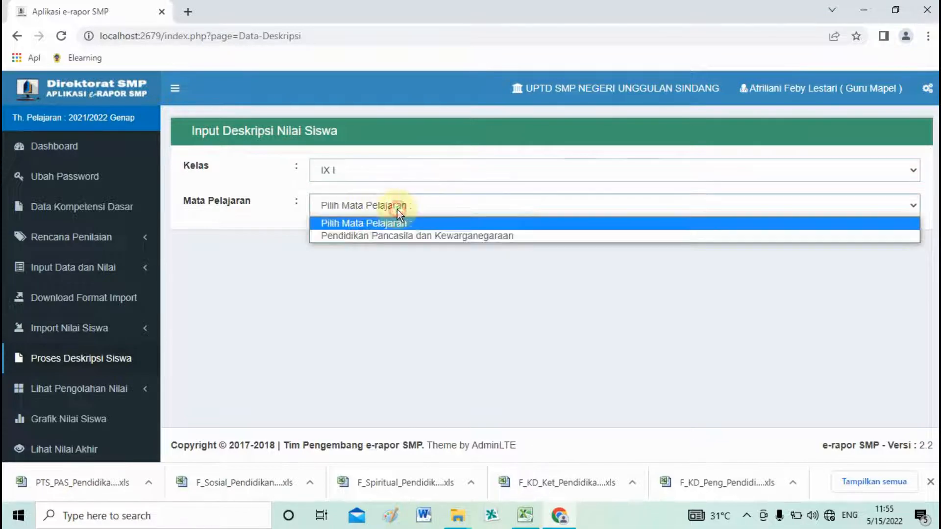
{"action": "left_click", "coordinate": [401, 237]}
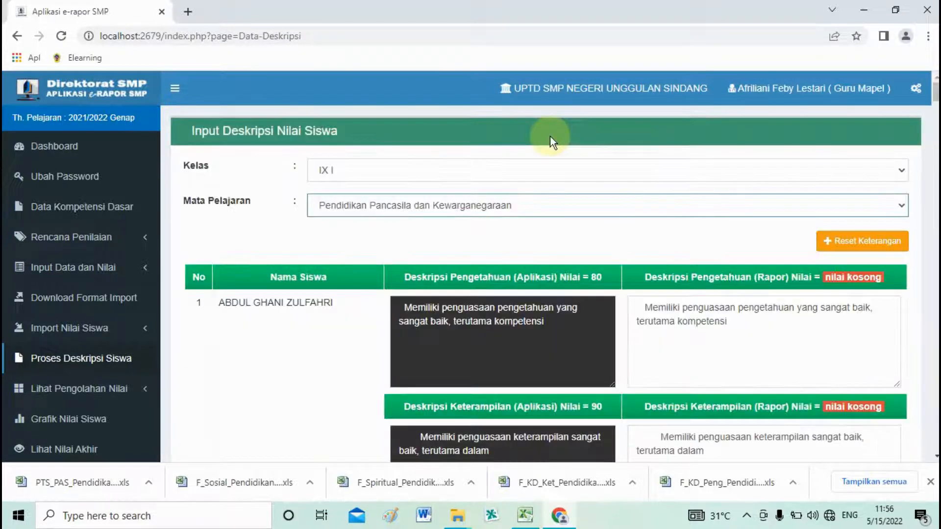
Step: Review the knowledge and skills descriptions down to the last student and save them
{"action": "left_click_drag", "start_coordinate": [936, 92], "coordinate": [935, 116]}
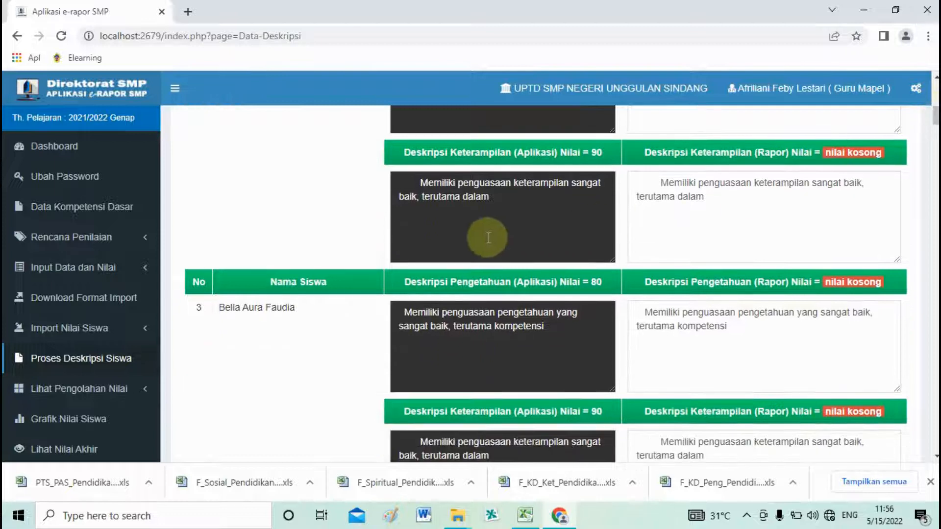
{"action": "left_click_drag", "start_coordinate": [582, 152], "coordinate": [553, 152]}
{"action": "left_click_drag", "start_coordinate": [935, 122], "coordinate": [935, 441]}
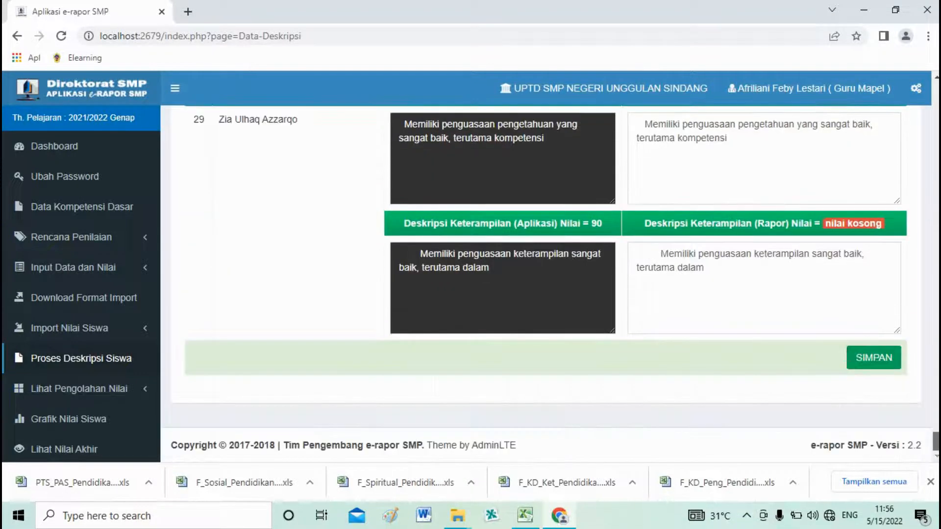
{"action": "left_click", "coordinate": [873, 360]}
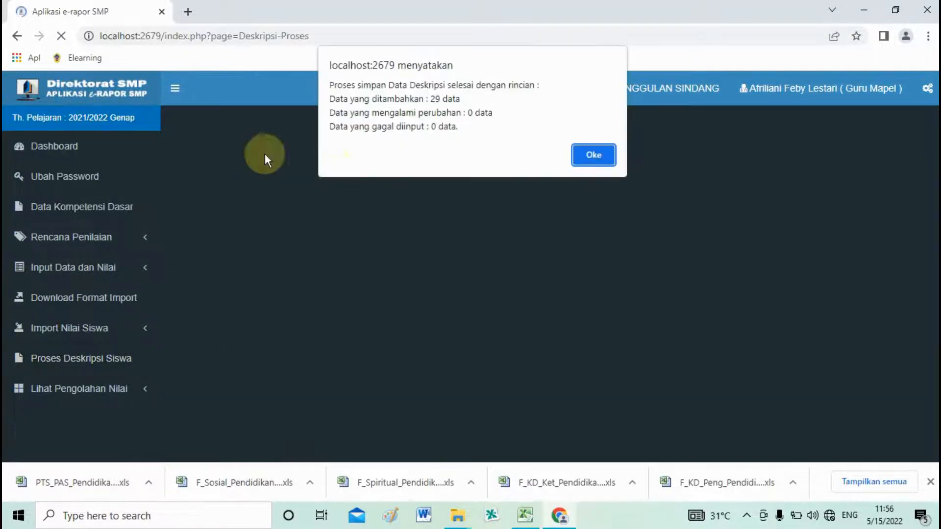
{"action": "left_click", "coordinate": [600, 156]}
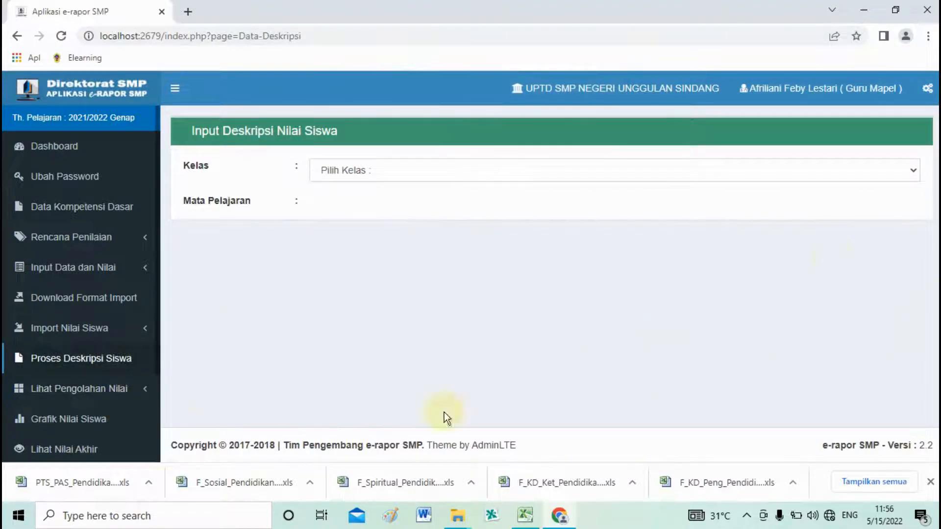
Step: Load the final grades for sending in Kirim Nilai Akhir for class IX I and Pendidikan Pancasila dan Kewarganegaraan
{"action": "scroll", "coordinate": [112, 431], "scroll_direction": "down", "scroll_amount": 3}
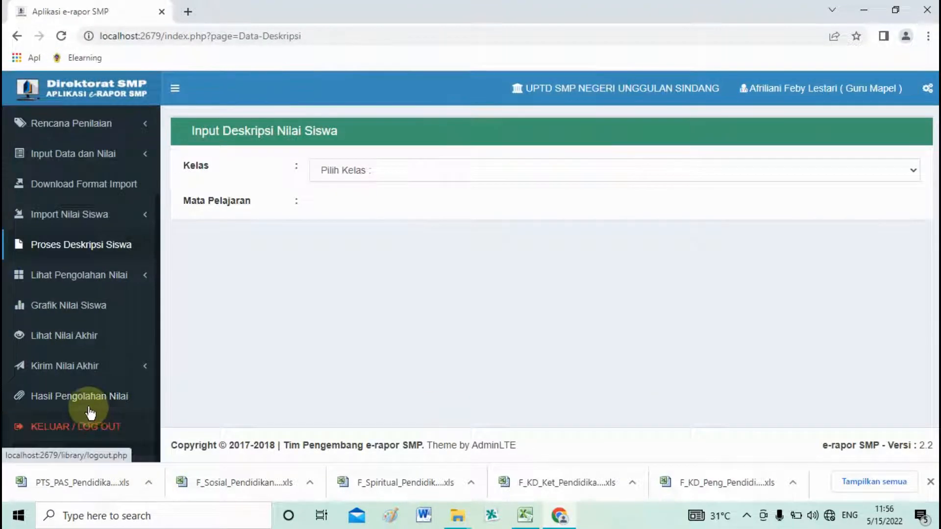
{"action": "left_click", "coordinate": [56, 373]}
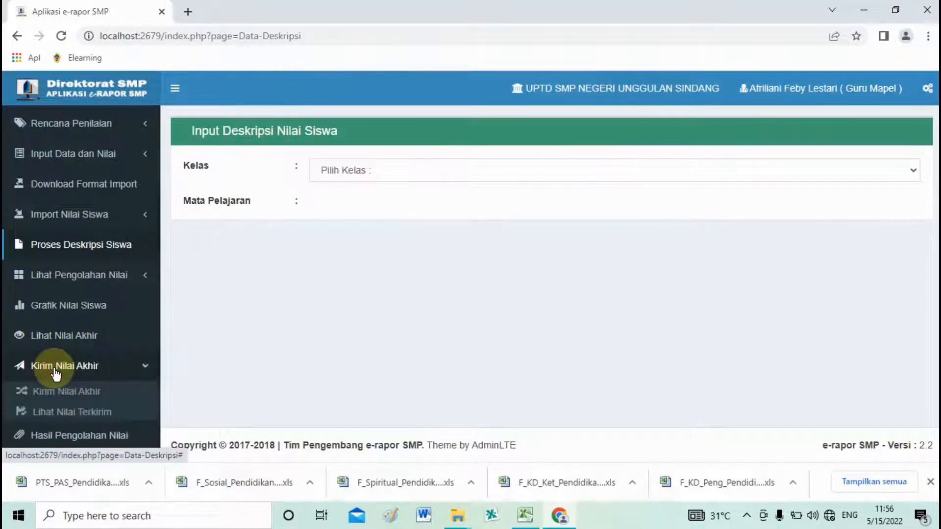
{"action": "left_click", "coordinate": [90, 395]}
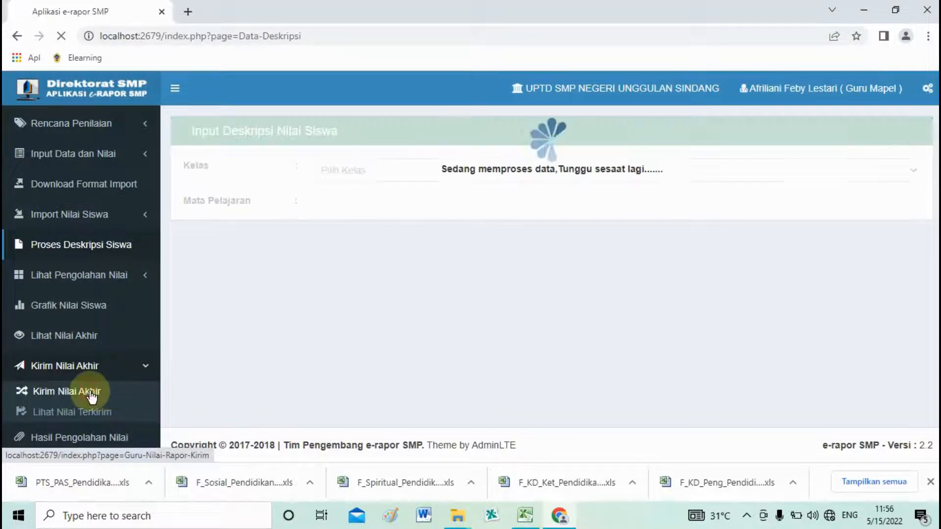
{"action": "left_click", "coordinate": [576, 177]}
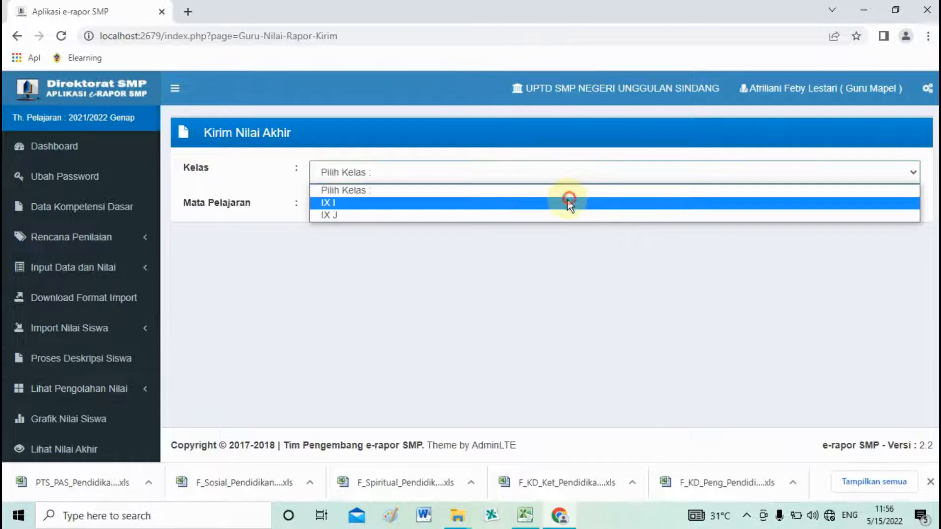
{"action": "left_click", "coordinate": [570, 198]}
{"action": "left_click", "coordinate": [529, 211]}
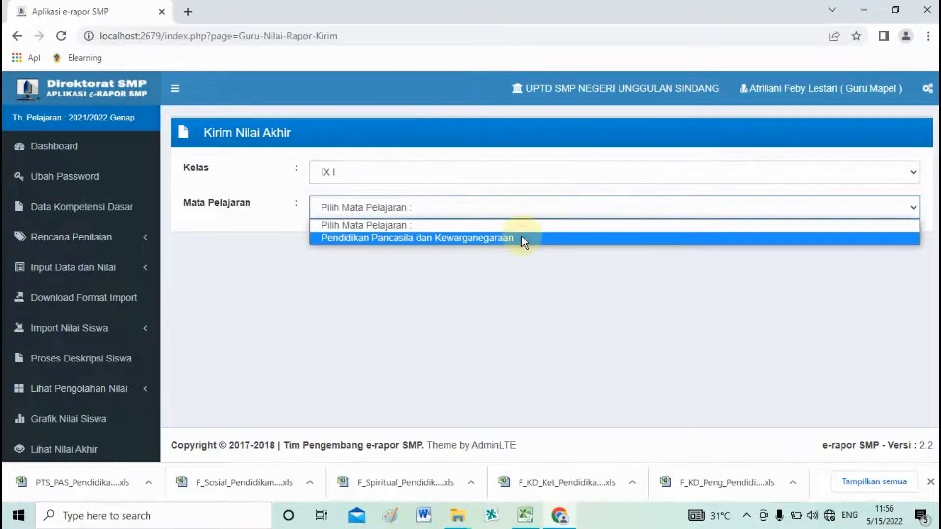
{"action": "left_click", "coordinate": [522, 238]}
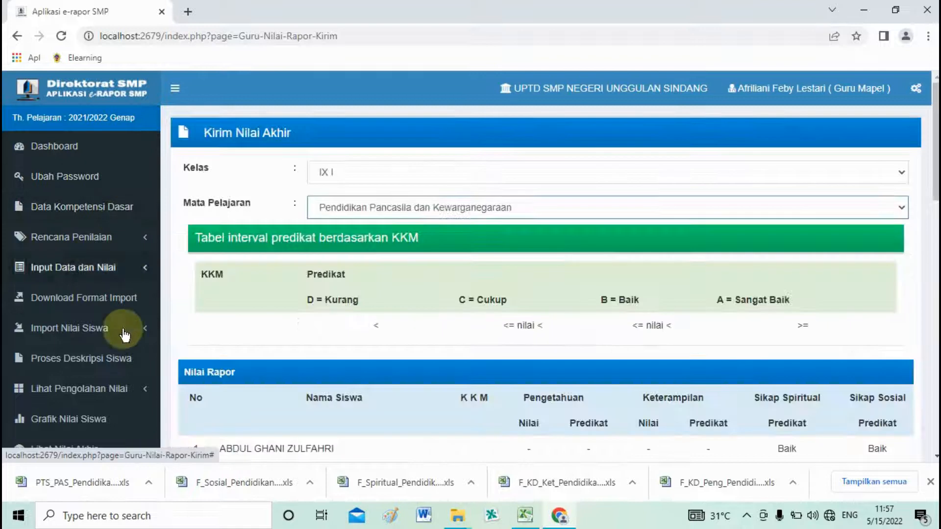
Step: Check the Nilai Rapor table down to the last student and send the final grades
{"action": "left_click_drag", "start_coordinate": [935, 153], "coordinate": [919, 138]}
{"action": "scroll", "coordinate": [555, 292], "scroll_direction": "down", "scroll_amount": 1}
{"action": "scroll", "coordinate": [555, 293], "scroll_direction": "up", "scroll_amount": 1}
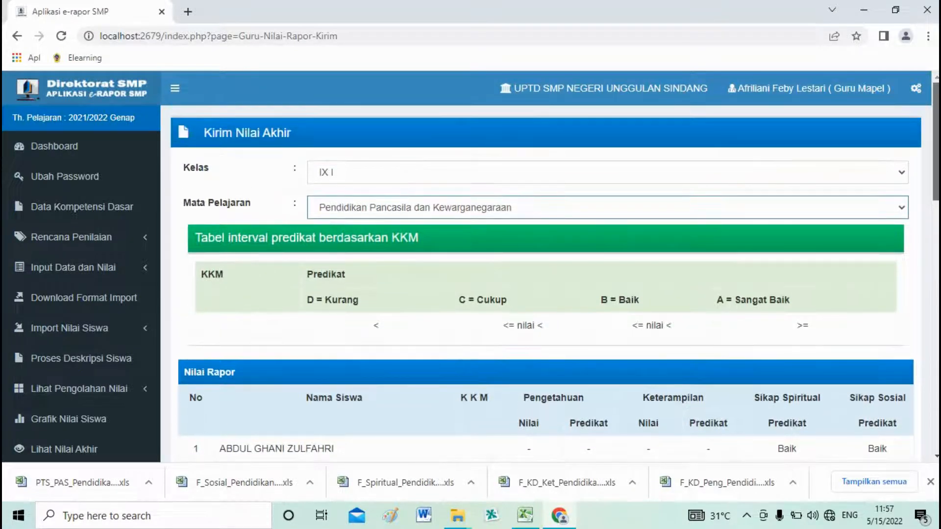
{"action": "scroll", "coordinate": [555, 284], "scroll_direction": "down", "scroll_amount": 17}
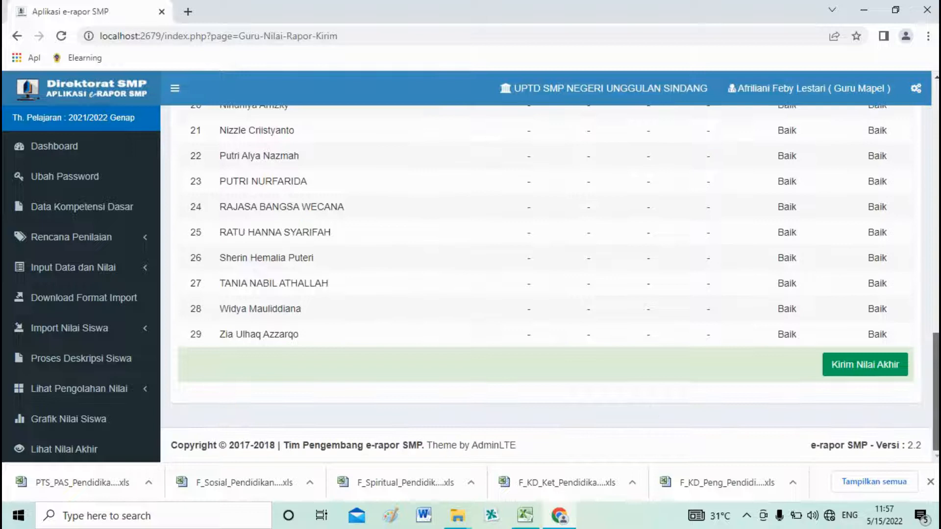
{"action": "mouse_move", "coordinate": [936, 392]}
{"action": "left_mouse_down"}
{"action": "mouse_move", "coordinate": [925, 168]}
{"action": "mouse_move", "coordinate": [934, 402]}
{"action": "left_mouse_up"}
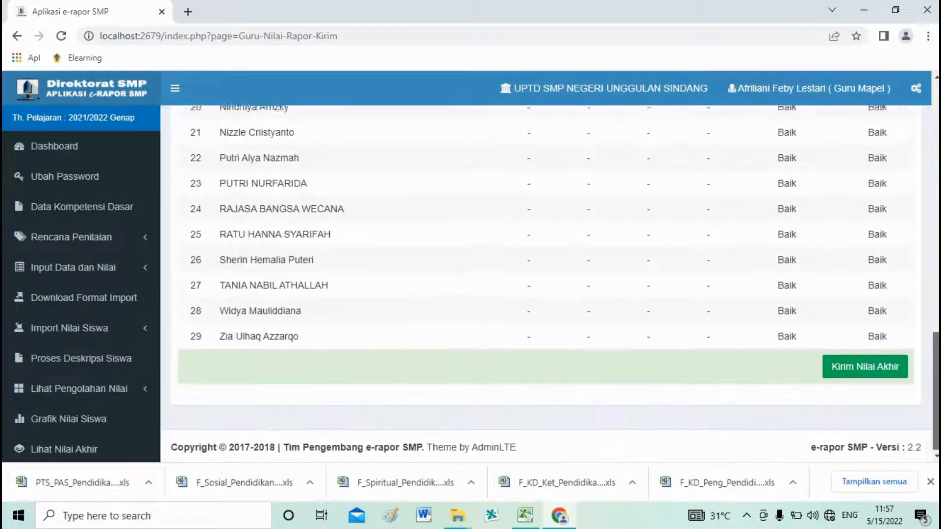
{"action": "left_click", "coordinate": [849, 375]}
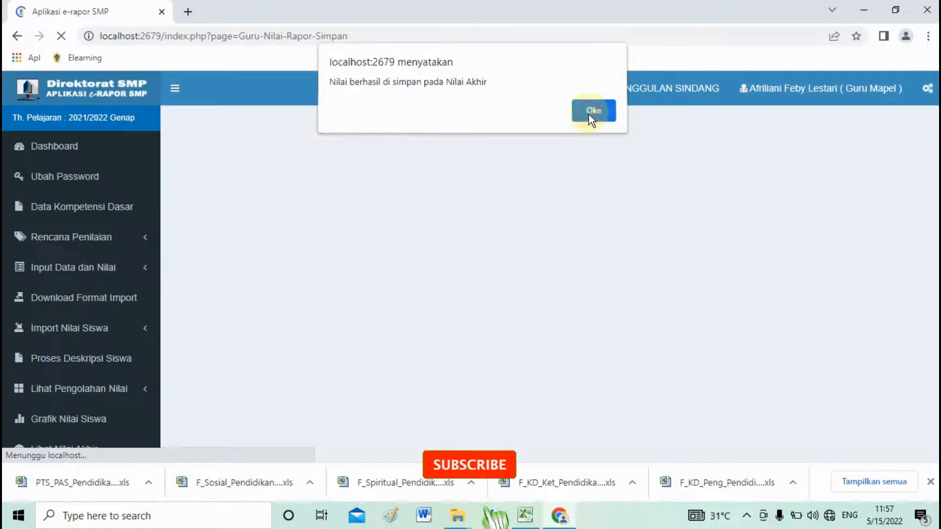
{"action": "left_click", "coordinate": [590, 115]}
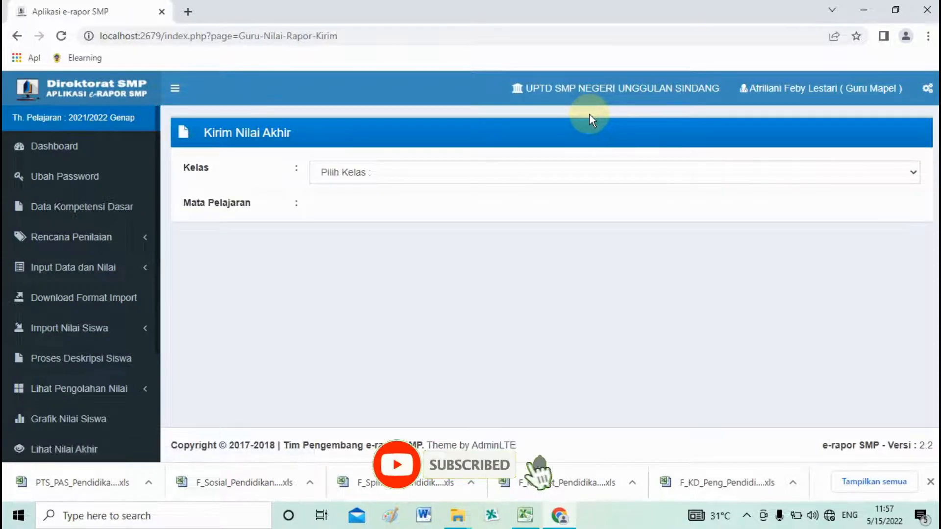
Step: Visit Hasil Pengolahan Nilai and display the final grades in Lihat Nilai Akhir for class IX I and Pendidikan Pancasila dan Kewarganegaraan
{"action": "scroll", "coordinate": [142, 365], "scroll_direction": "down", "scroll_amount": 3}
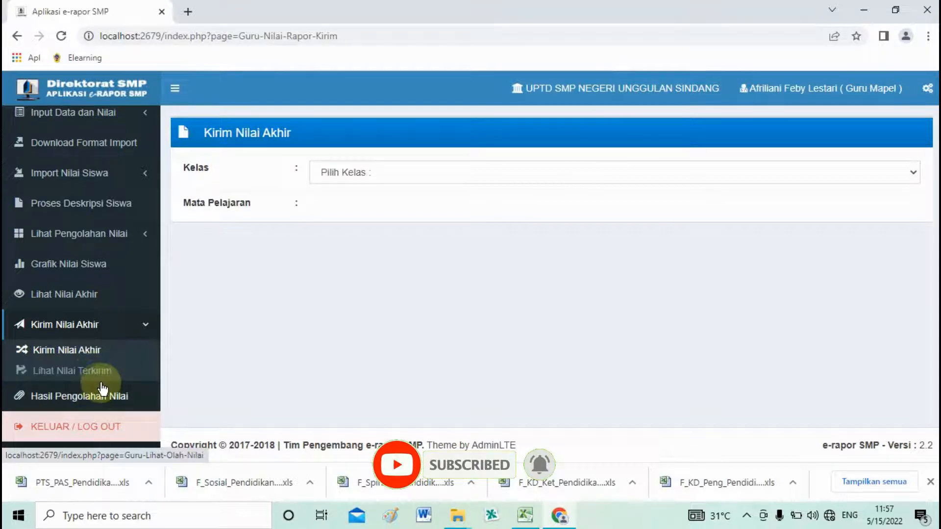
{"action": "left_click", "coordinate": [75, 399]}
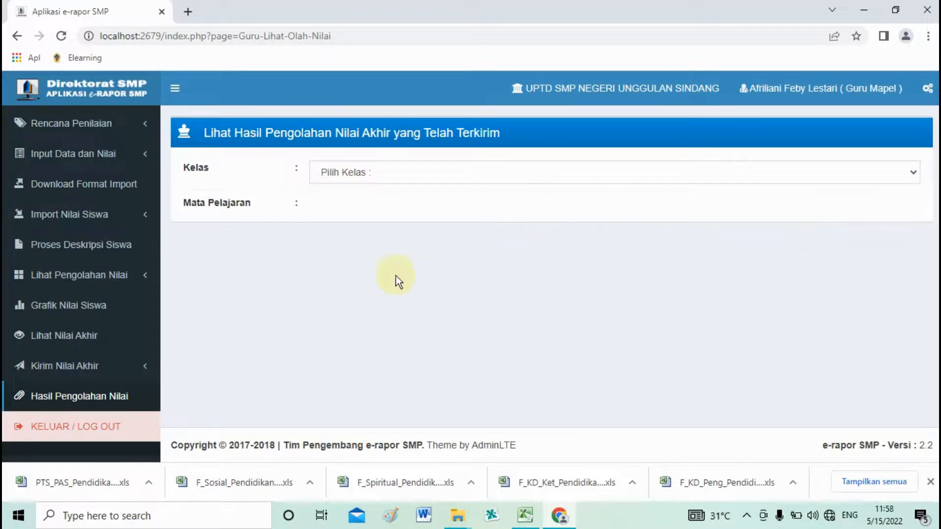
{"action": "left_click", "coordinate": [77, 343]}
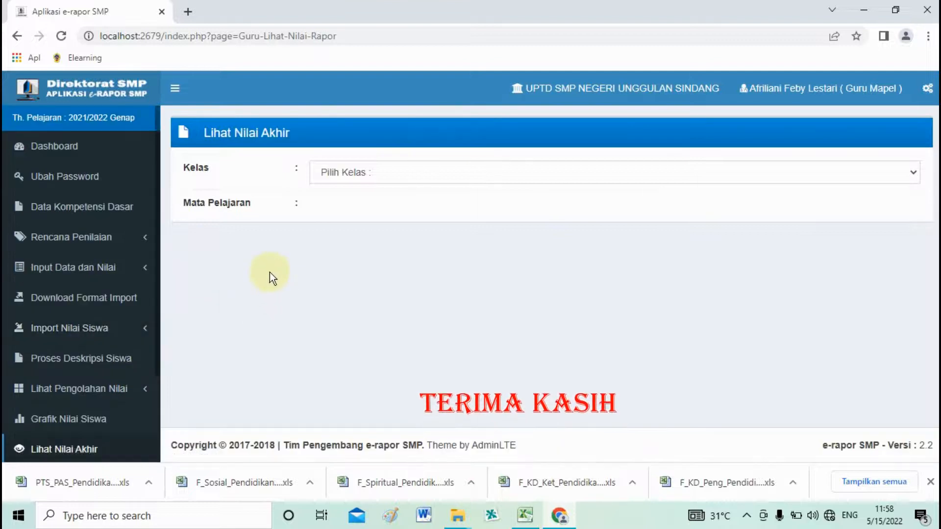
{"action": "left_click", "coordinate": [336, 178]}
{"action": "left_click", "coordinate": [347, 203]}
{"action": "left_click", "coordinate": [347, 212]}
{"action": "left_click", "coordinate": [360, 234]}
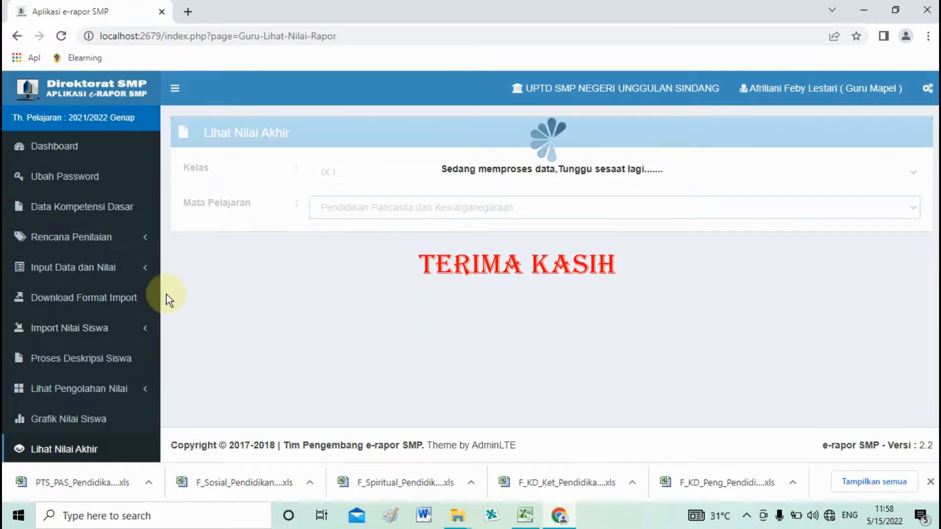